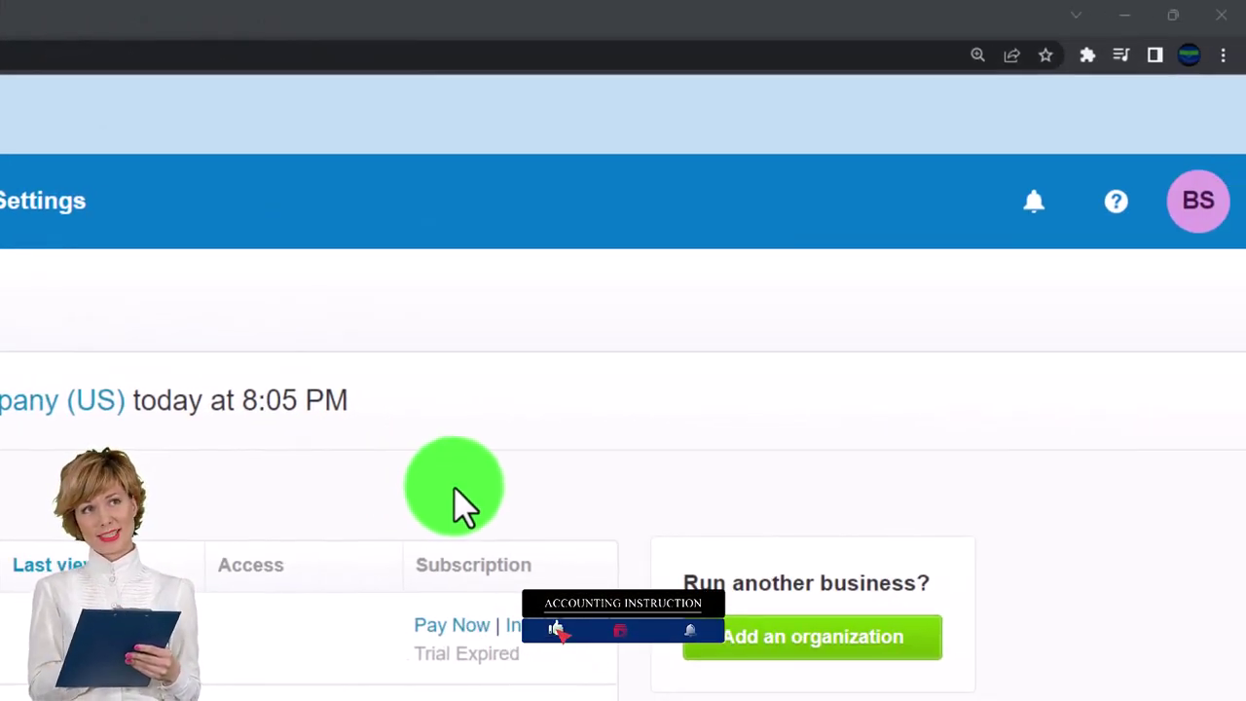
Step: Open the Demo Company (US) organization and hide the Get to know Xero banner on its dashboard
{"action": "key", "text": "ctrl+plus"}
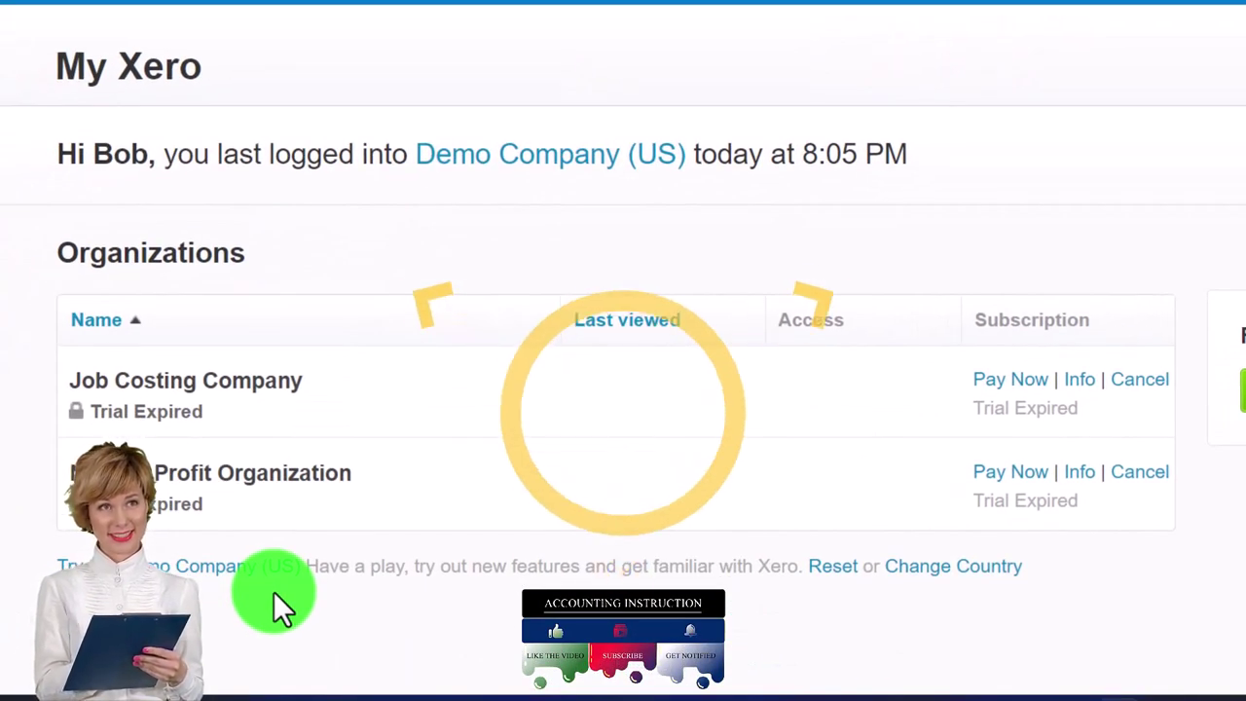
{"action": "left_click", "coordinate": [835, 567]}
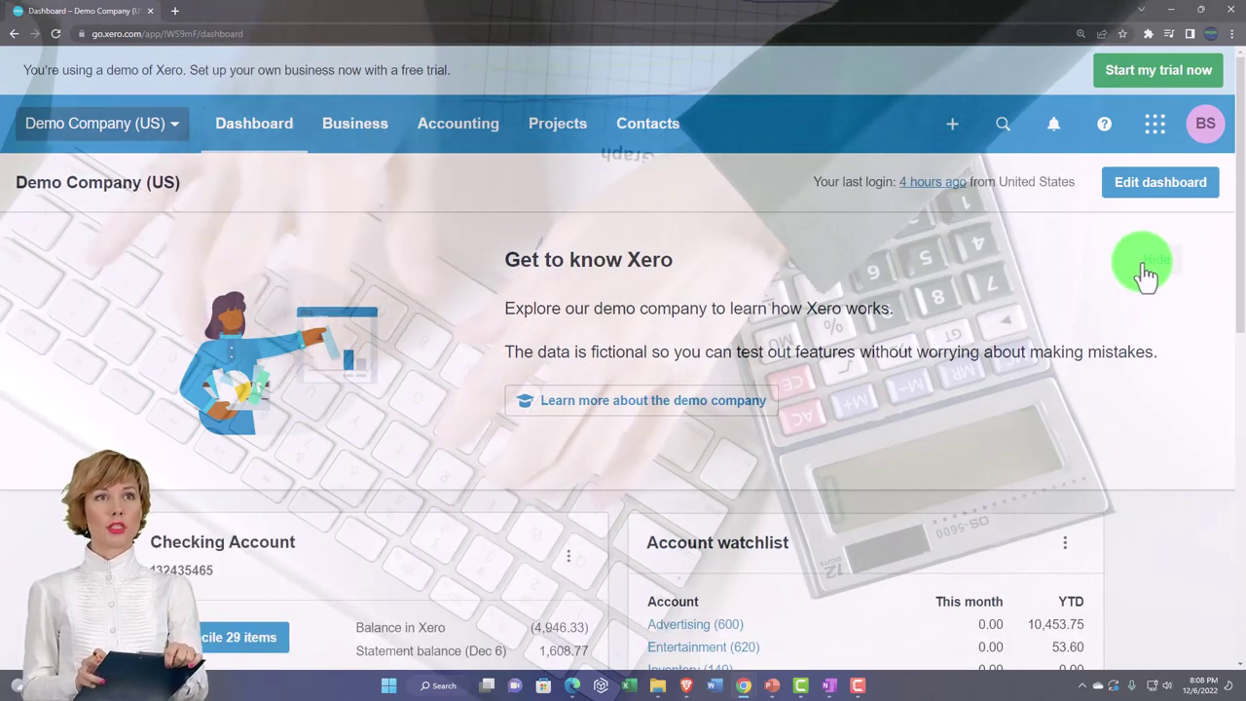
{"action": "left_click", "coordinate": [1146, 265]}
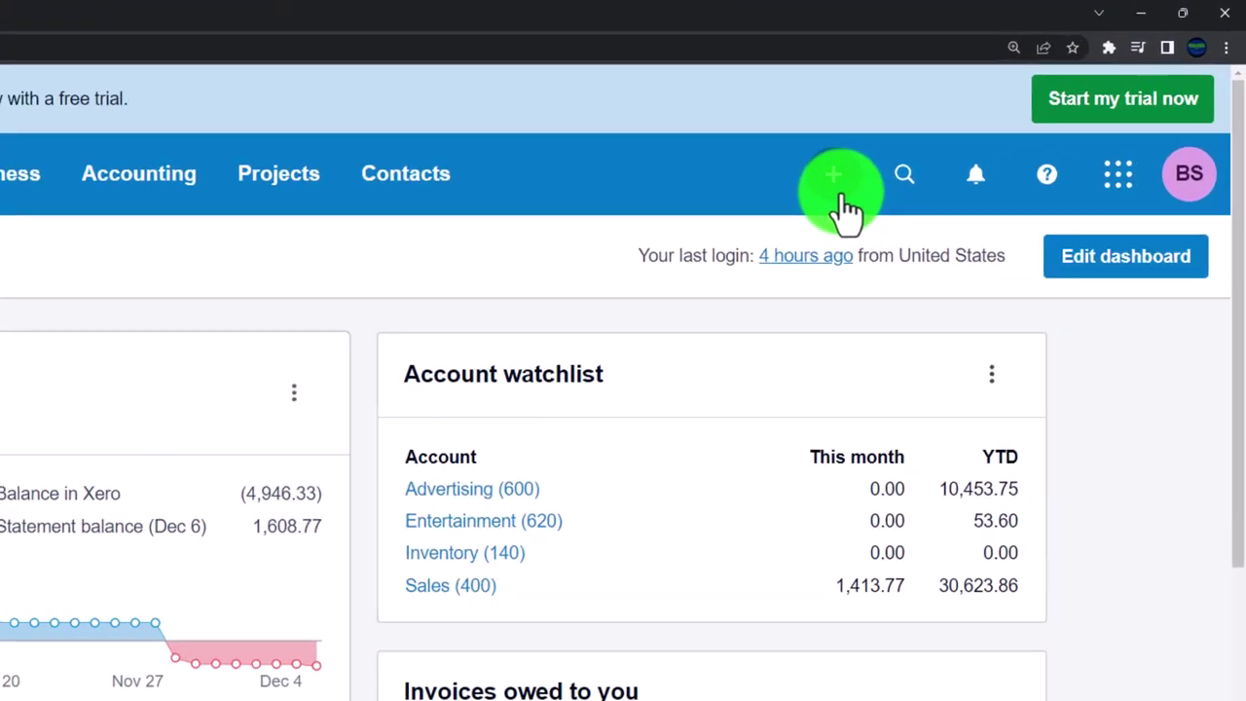
Step: Show Xero's create-new options and switch to OneNote to examine the customer and banking workflow diagram before returning to Xero
{"action": "left_click", "coordinate": [950, 132]}
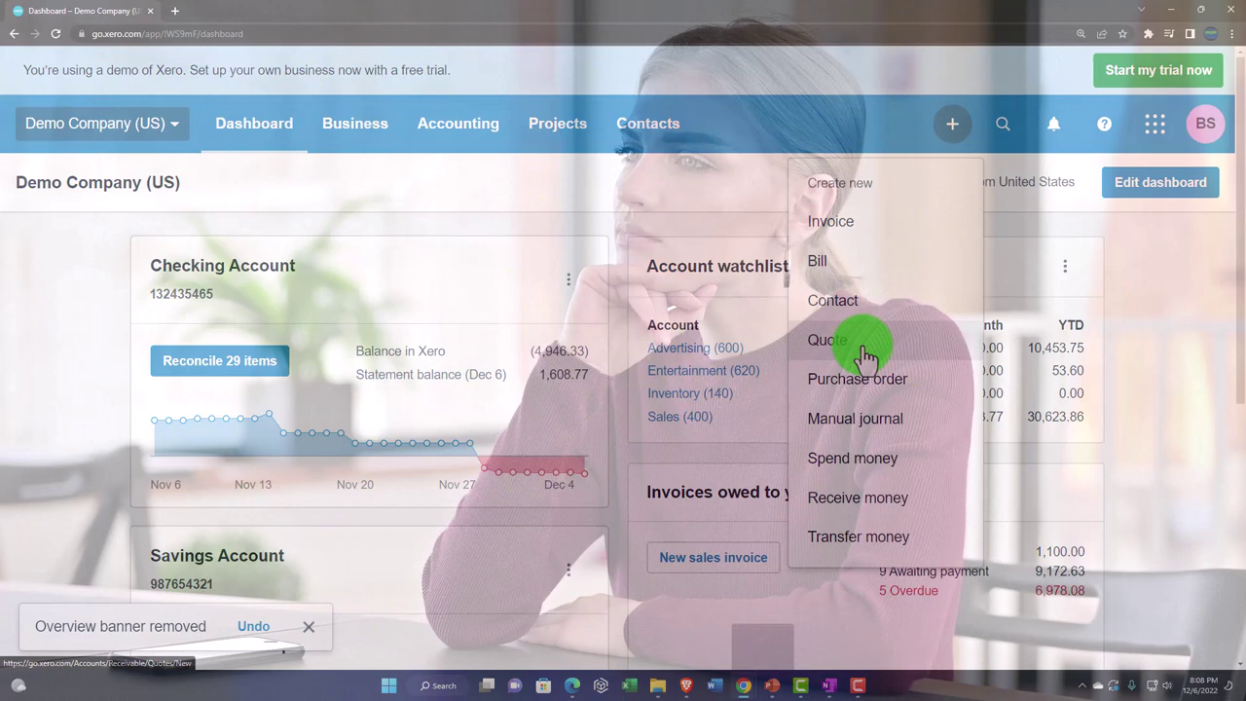
{"action": "left_click", "coordinate": [828, 686]}
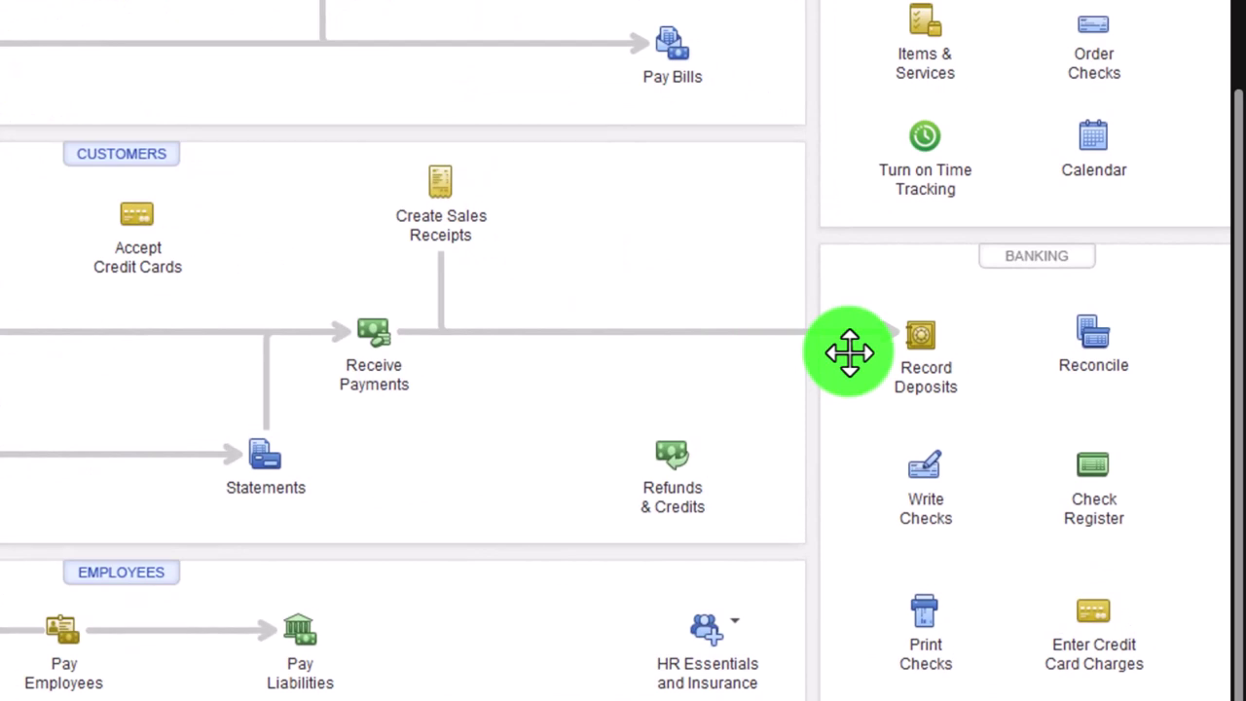
{"action": "left_click", "coordinate": [414, 345]}
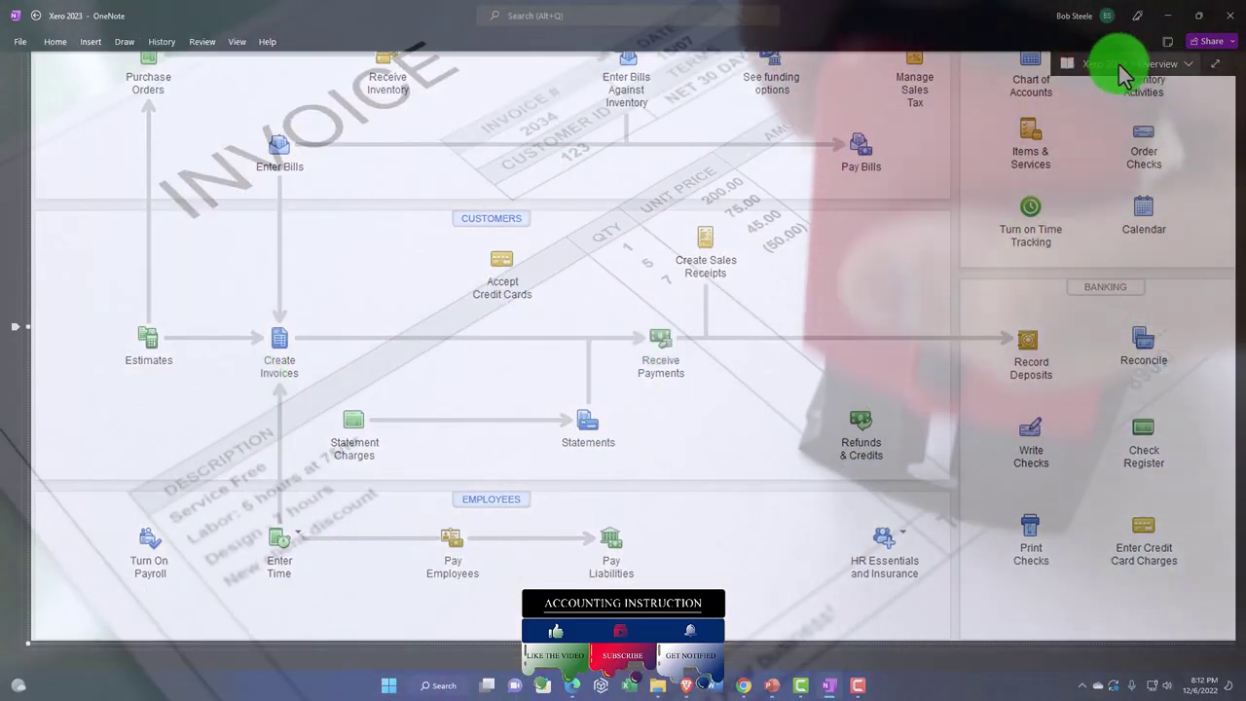
{"action": "left_click_drag", "start_coordinate": [1169, 14], "coordinate": [1167, 22]}
{"action": "left_click", "coordinate": [1163, 15]}
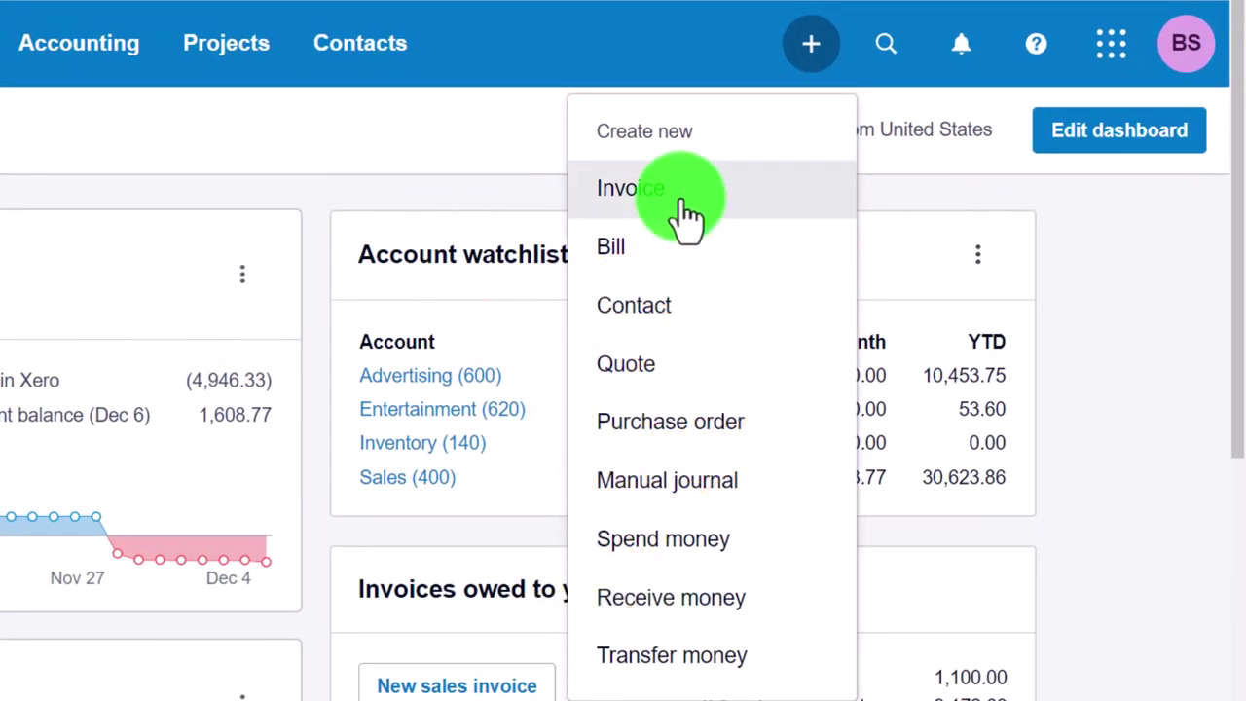
Step: Start a new quote and create AAA as its new contact
{"action": "left_click", "coordinate": [642, 368]}
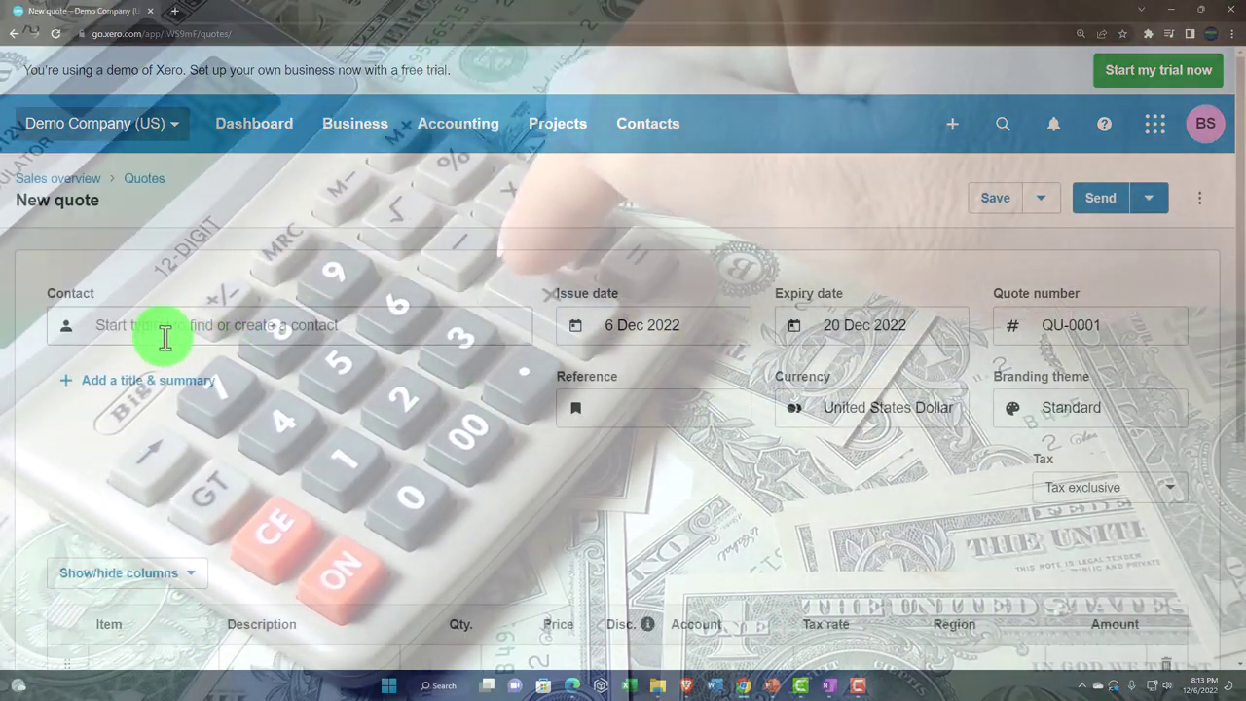
{"action": "left_click", "coordinate": [146, 334]}
{"action": "type", "text": "AA"}
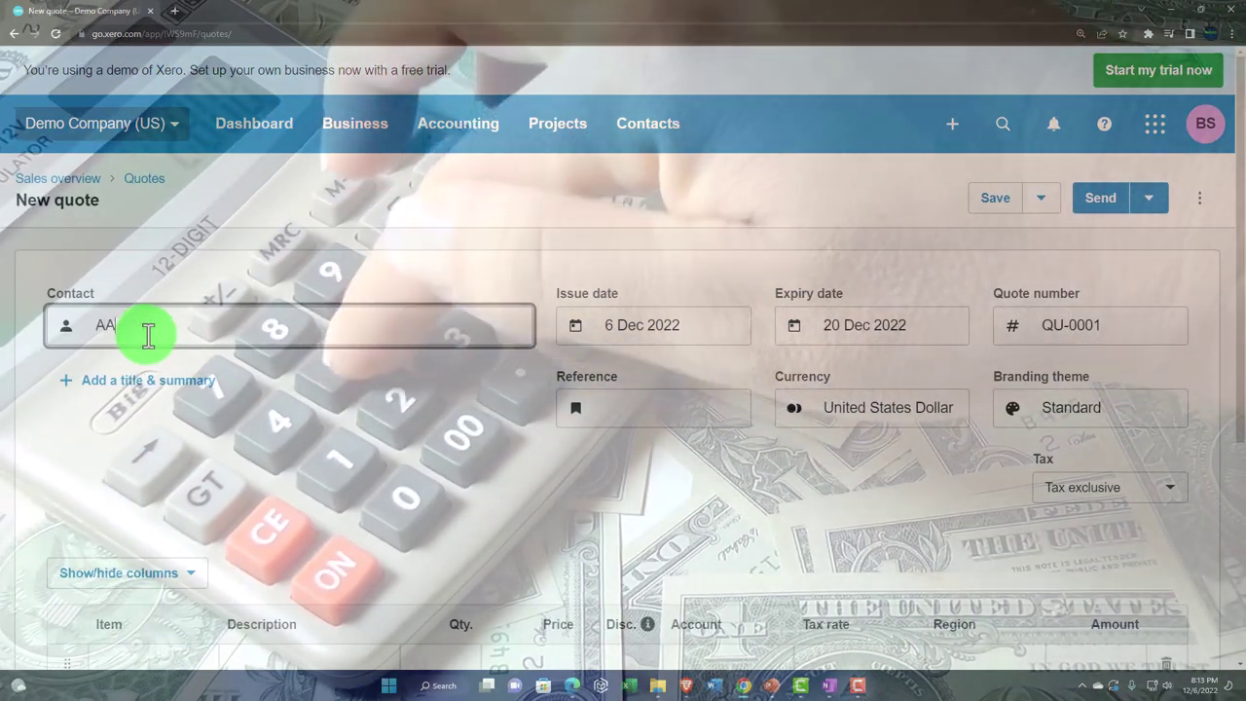
{"action": "type", "text": "A"}
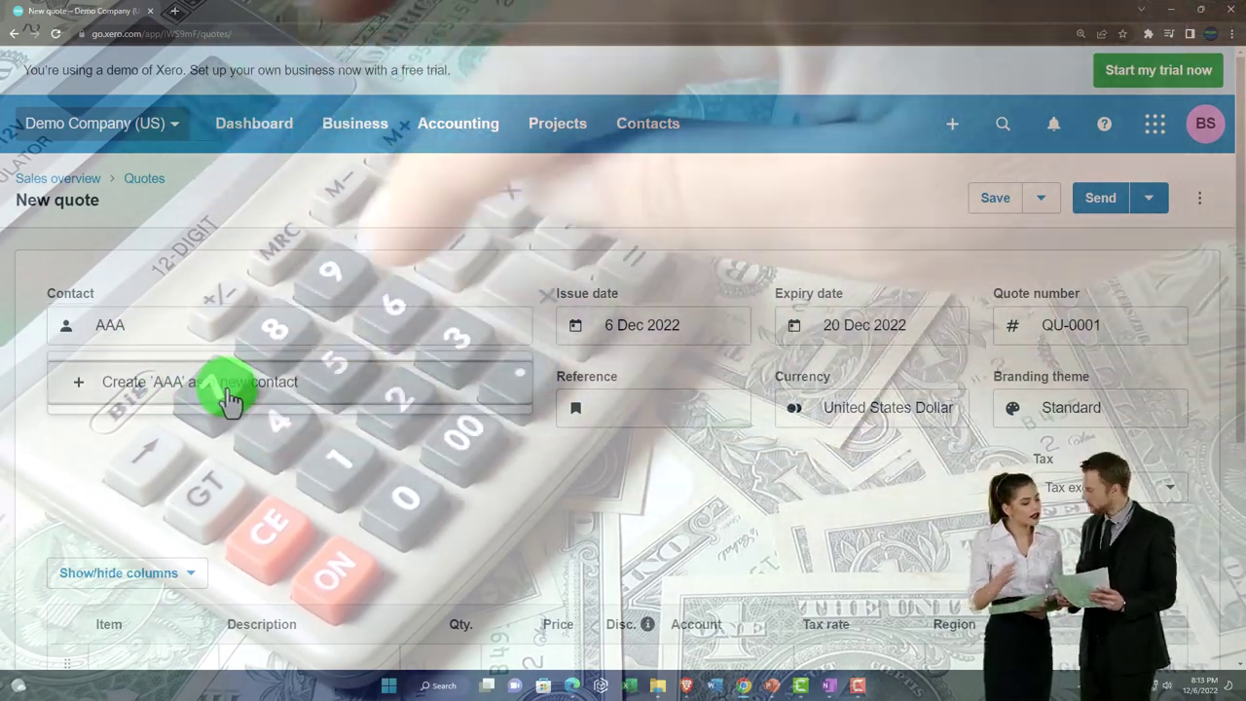
{"action": "left_click", "coordinate": [227, 390]}
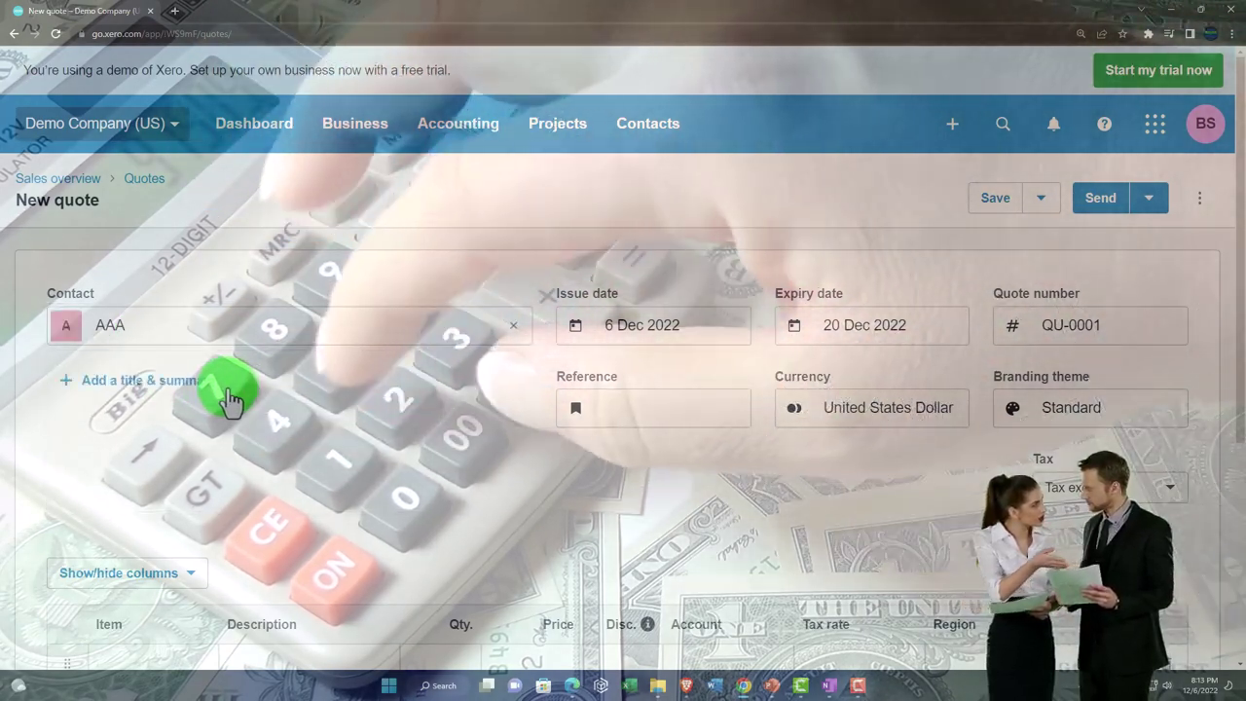
Step: Examine the quote's issue and expiry dates, quote number, reference, currency, branding theme and available tax options
{"action": "key", "text": "Tab"}
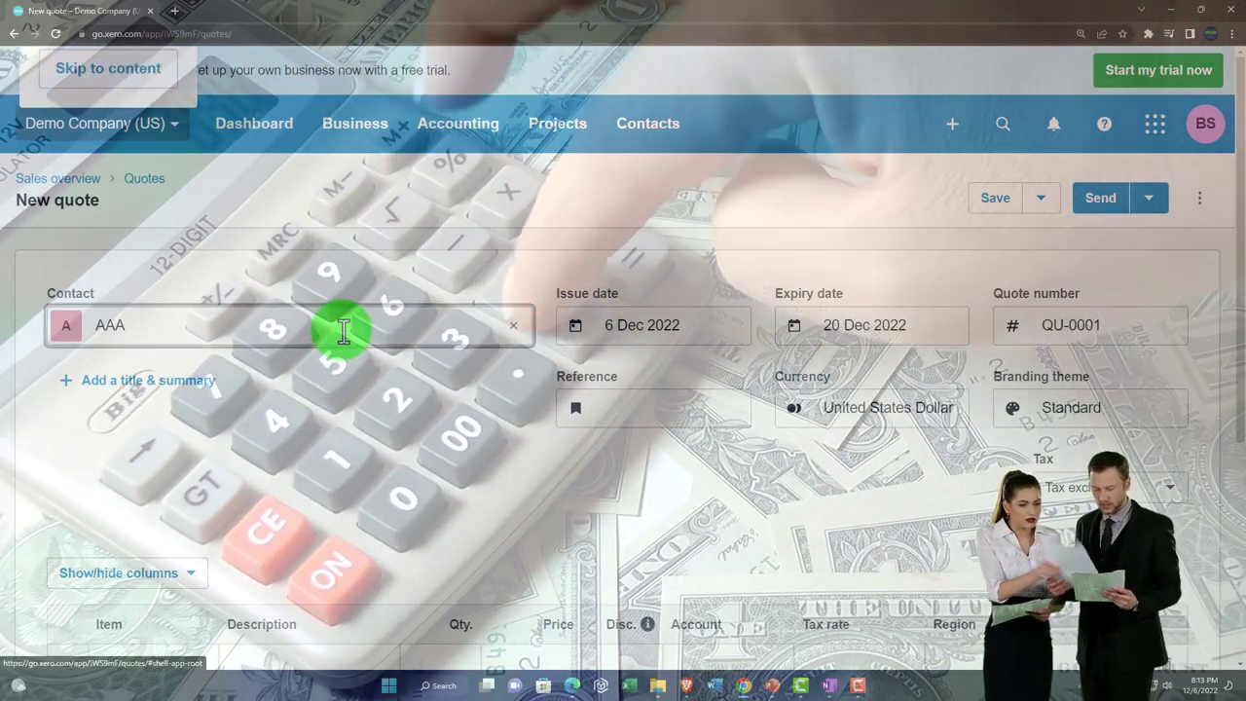
{"action": "key", "text": "Tab"}
{"action": "key", "text": "Tab"}
{"action": "key", "text": "Tab"}
{"action": "key", "text": "Tab"}
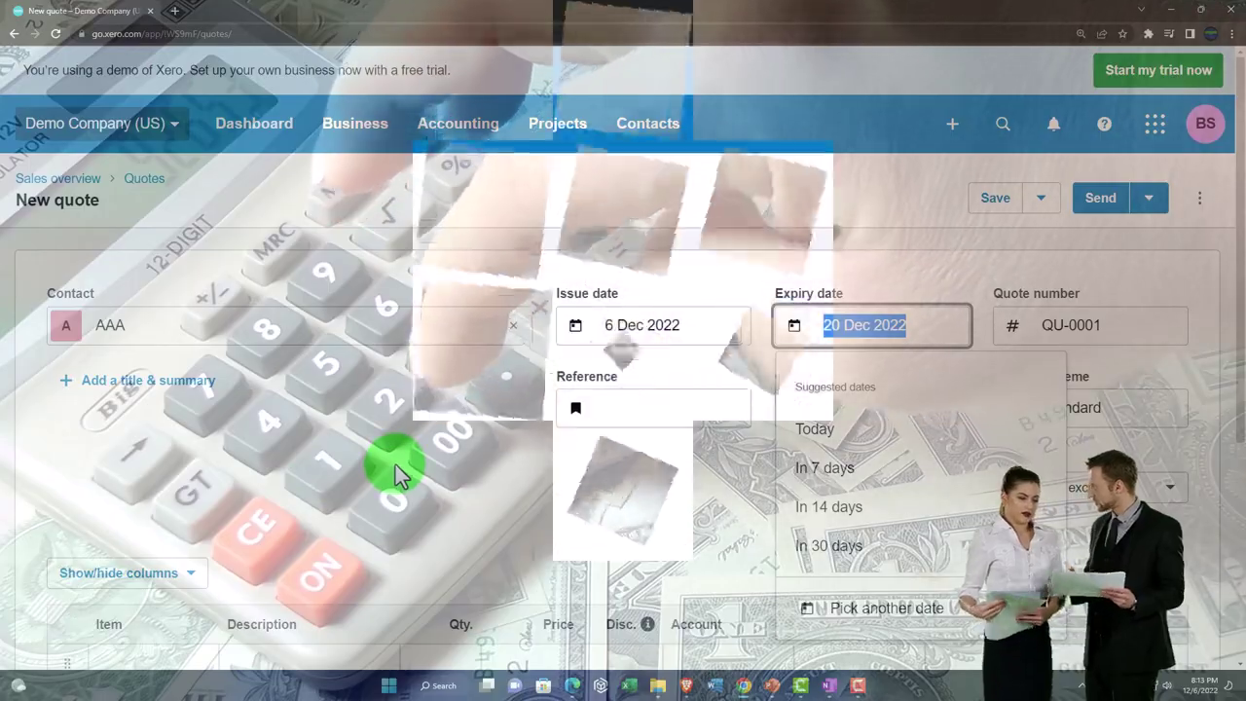
{"action": "key", "text": "Tab"}
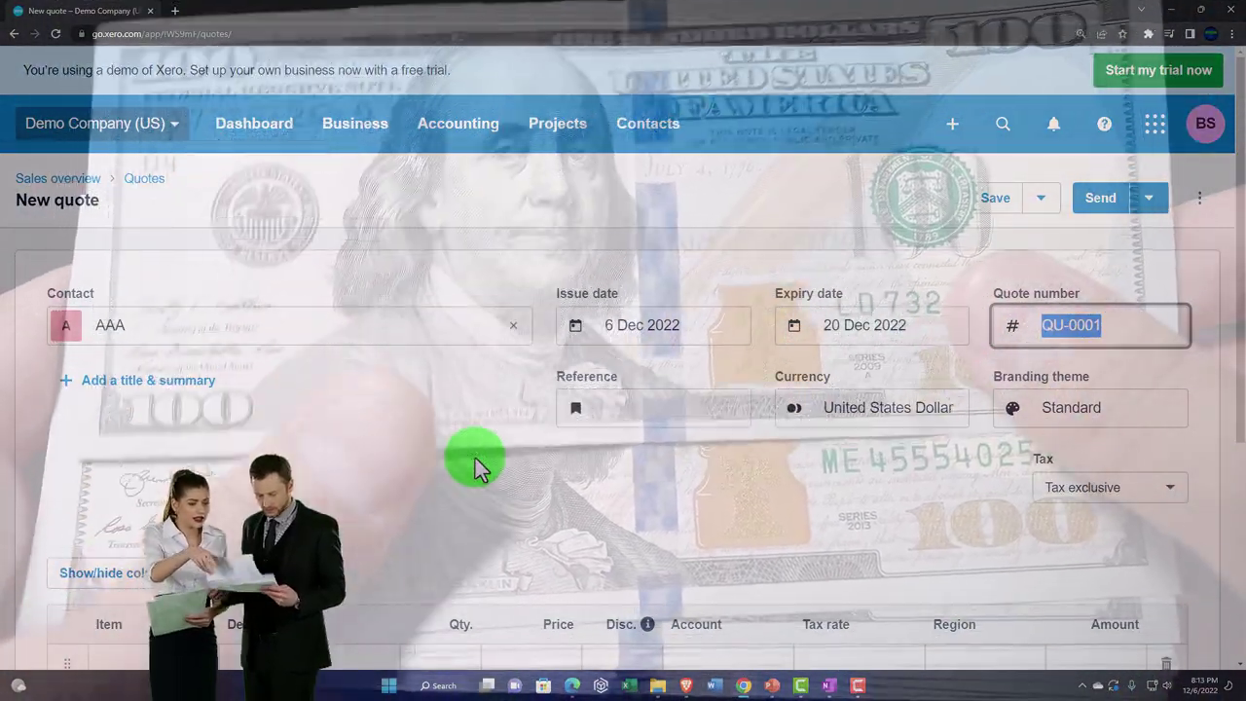
{"action": "key", "text": "Tab"}
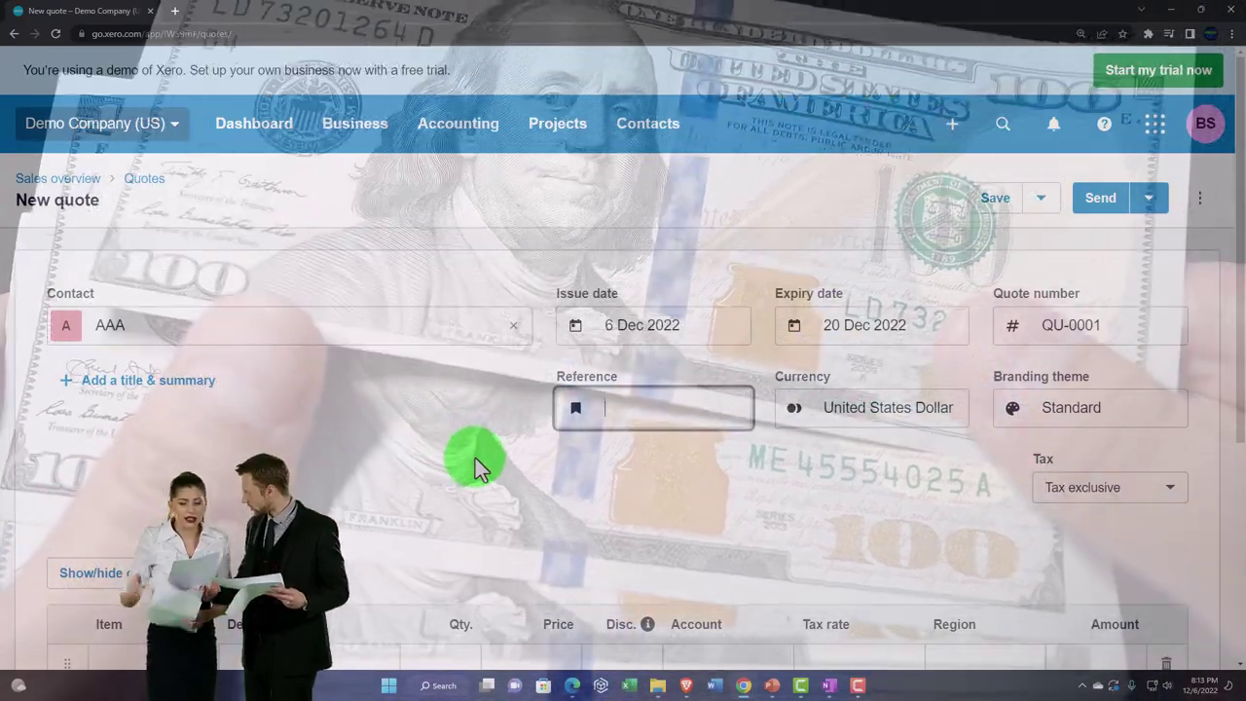
{"action": "key", "text": "Tab"}
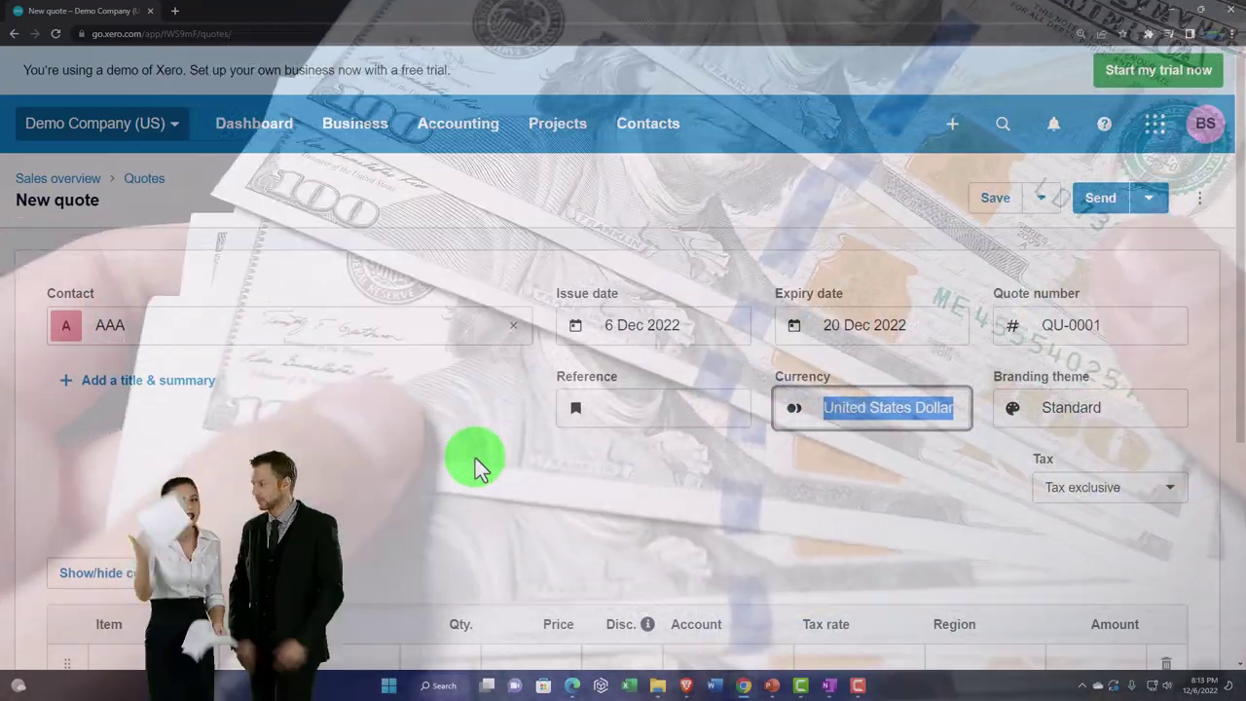
{"action": "key", "text": "Tab"}
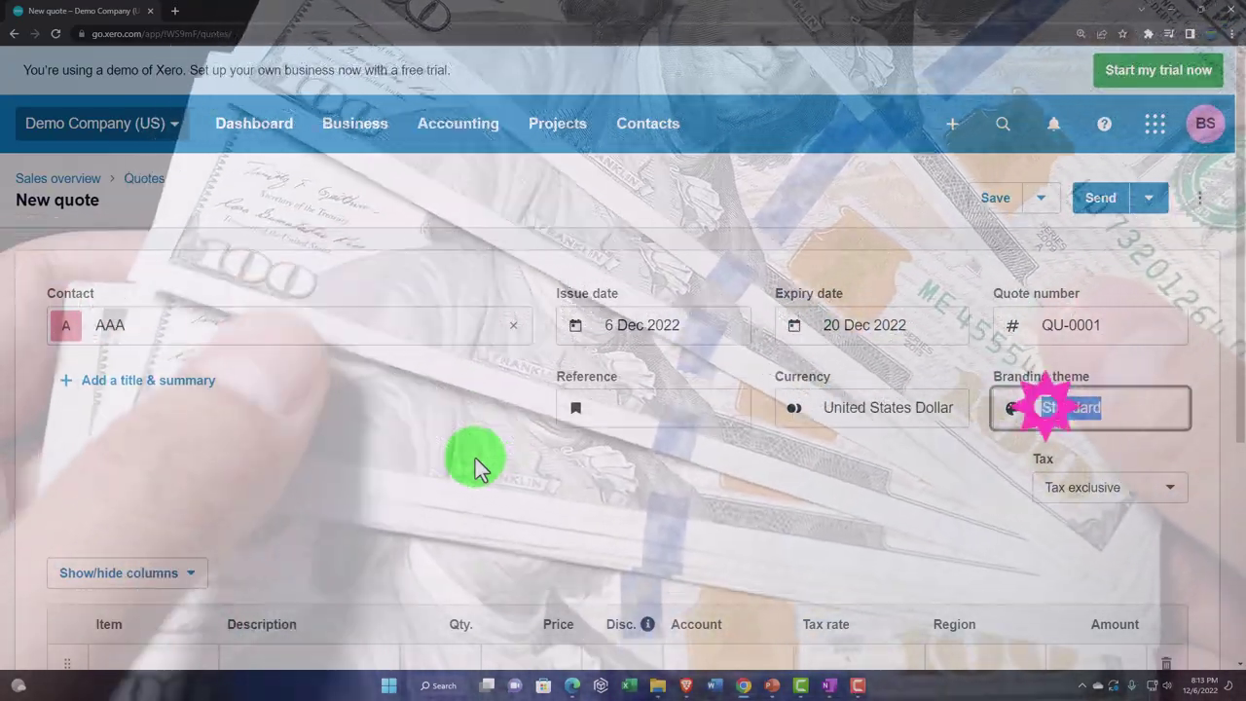
{"action": "key", "text": "Tab"}
{"action": "scroll", "coordinate": [475, 458], "scroll_direction": "down", "scroll_amount": 1}
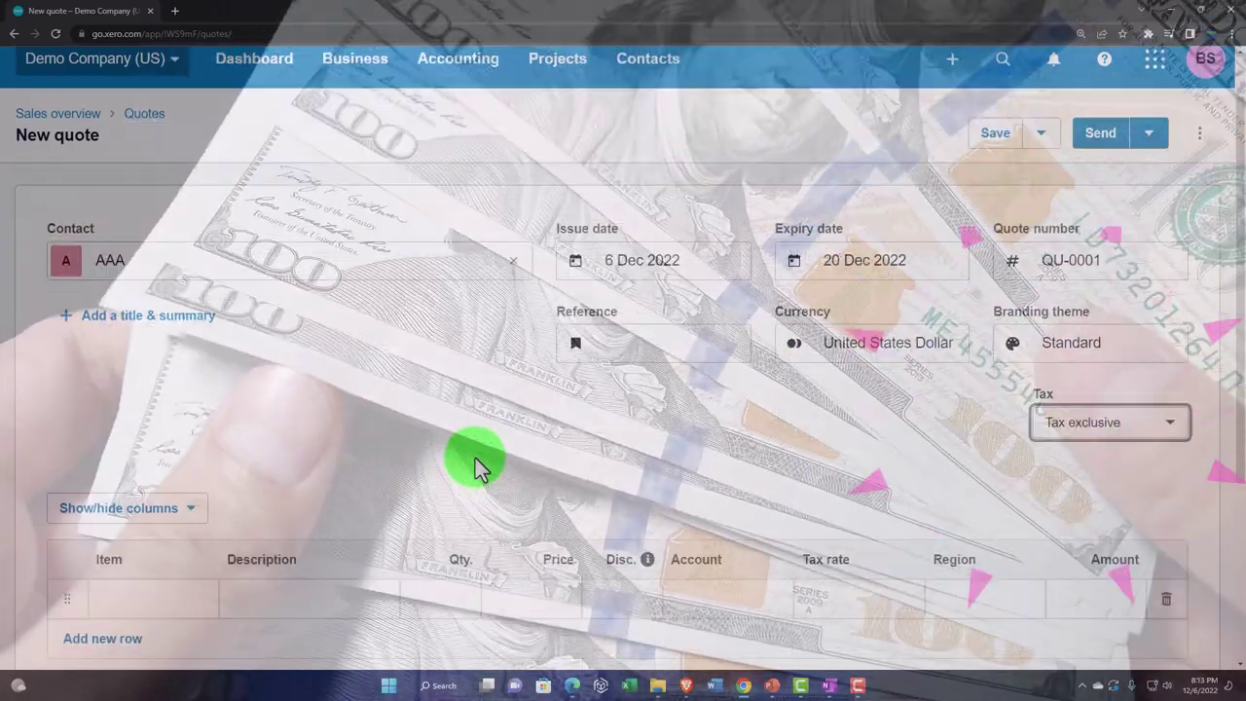
{"action": "scroll", "coordinate": [475, 465], "scroll_direction": "down", "scroll_amount": 1}
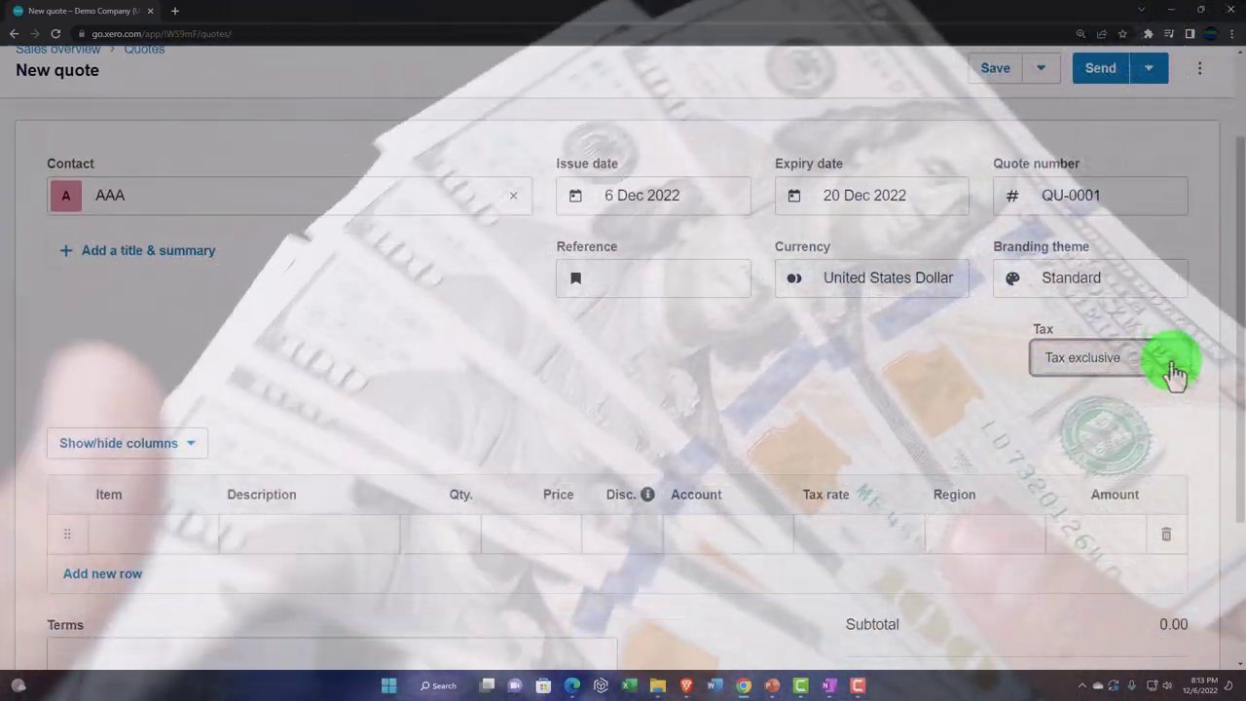
{"action": "left_click", "coordinate": [1176, 372]}
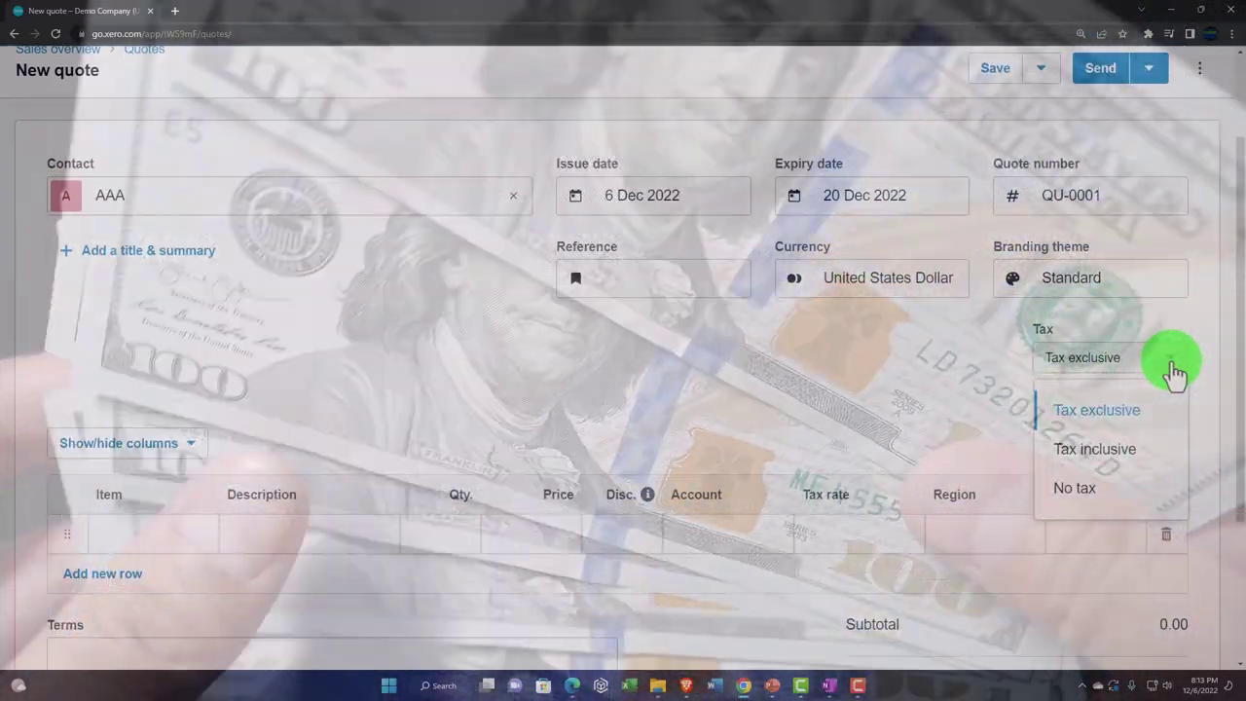
{"action": "left_click", "coordinate": [964, 389]}
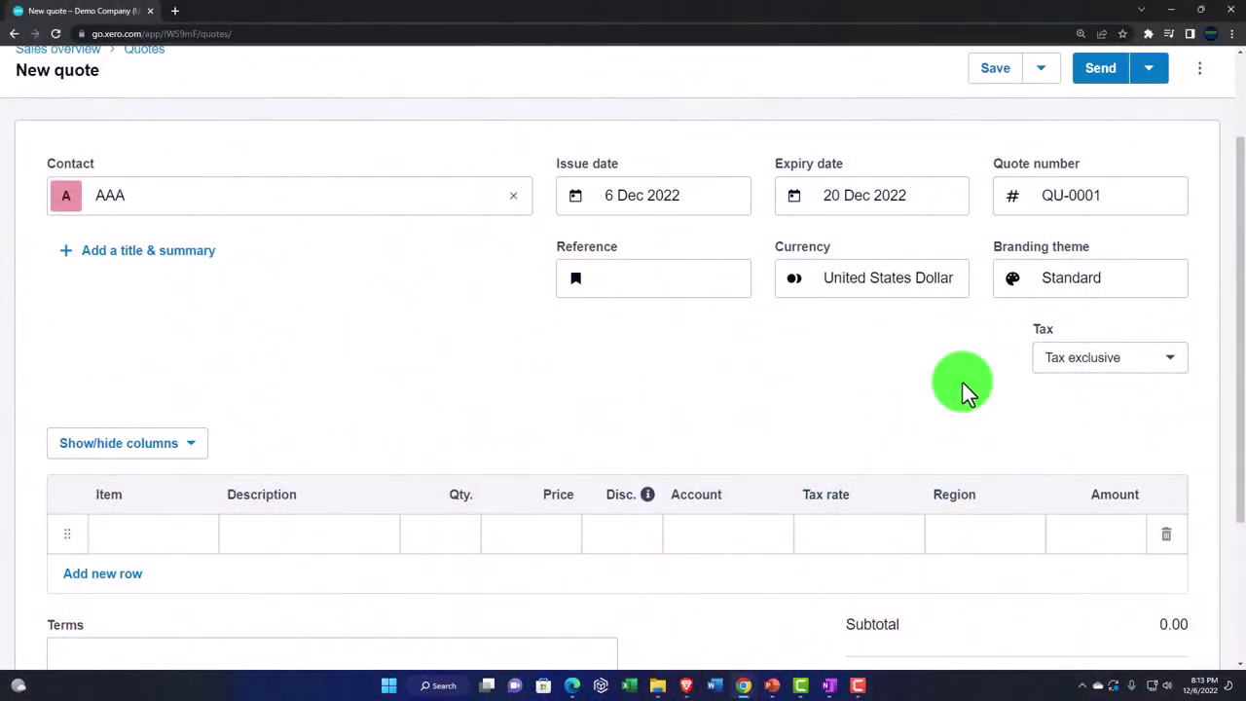
Step: Open the products and services list in a new tab from the item choices of the quote's first line
{"action": "scroll", "coordinate": [263, 472], "scroll_direction": "down", "scroll_amount": 1}
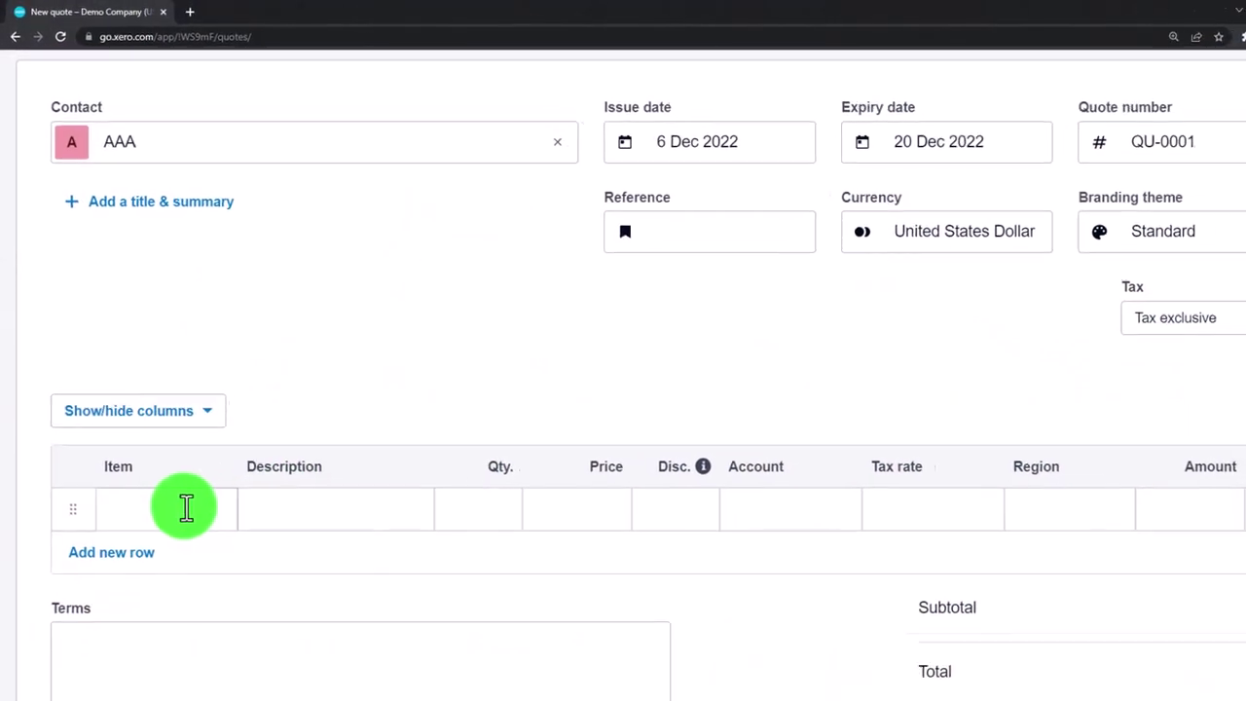
{"action": "left_click", "coordinate": [186, 506]}
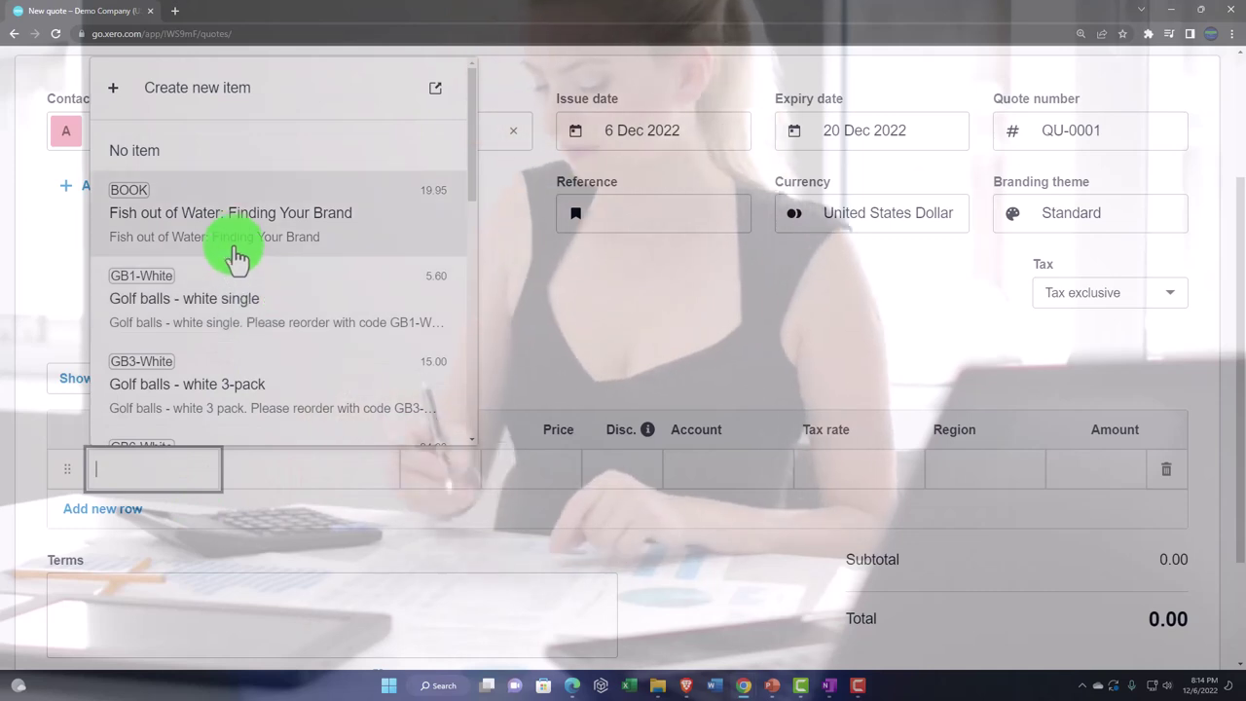
{"action": "scroll", "coordinate": [234, 256], "scroll_direction": "up", "scroll_amount": 1}
{"action": "left_click", "coordinate": [193, 160]}
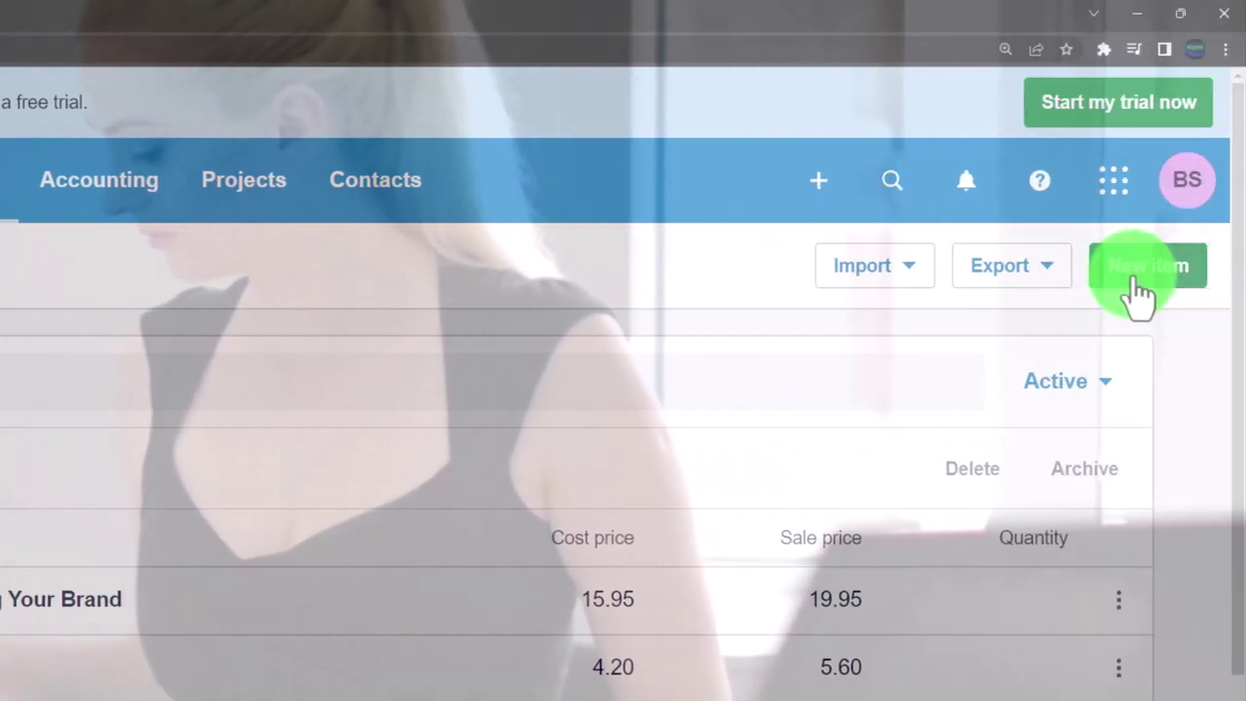
Step: Start a new item in products and services with Inve 1 as both its code and name
{"action": "left_click", "coordinate": [1136, 278]}
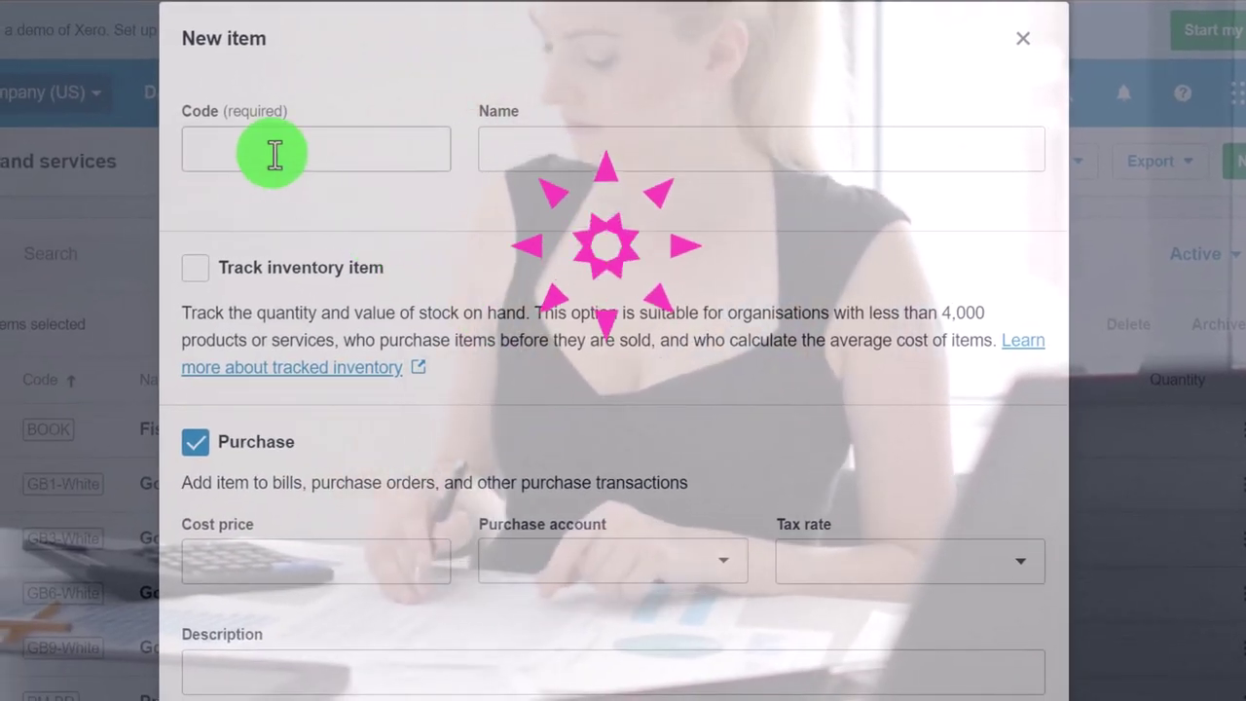
{"action": "left_click", "coordinate": [275, 154]}
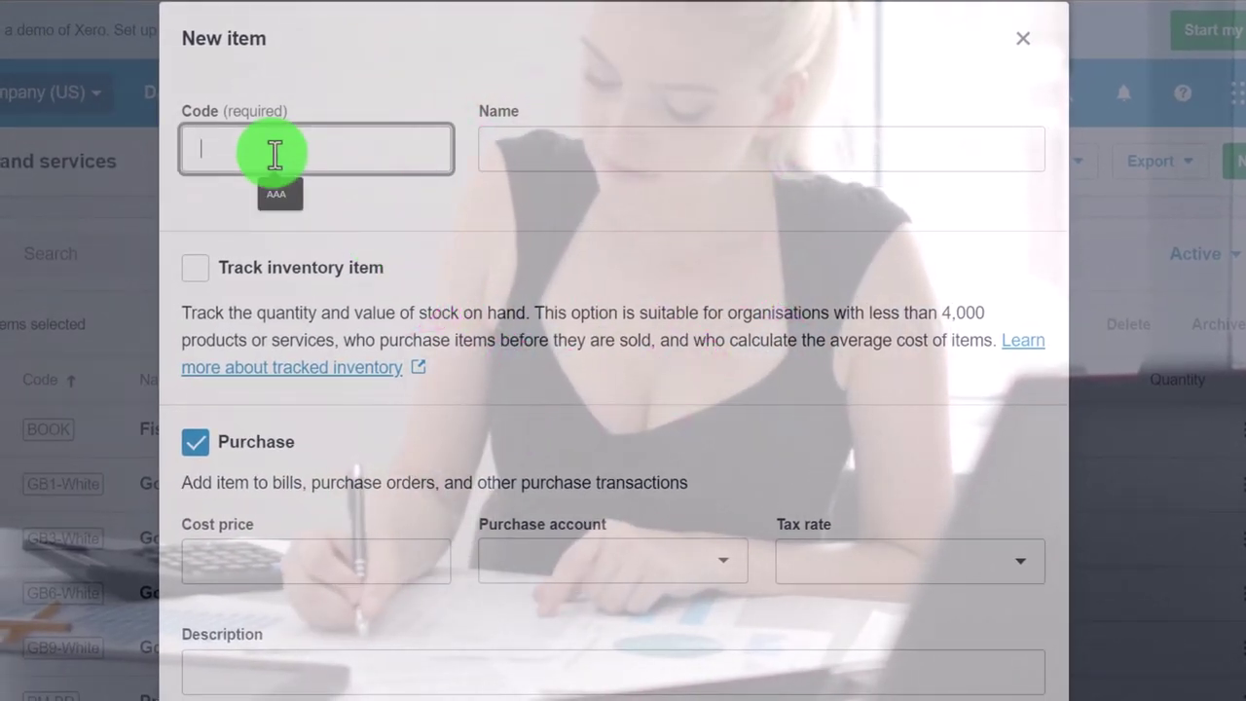
{"action": "type", "text": "e 1"}
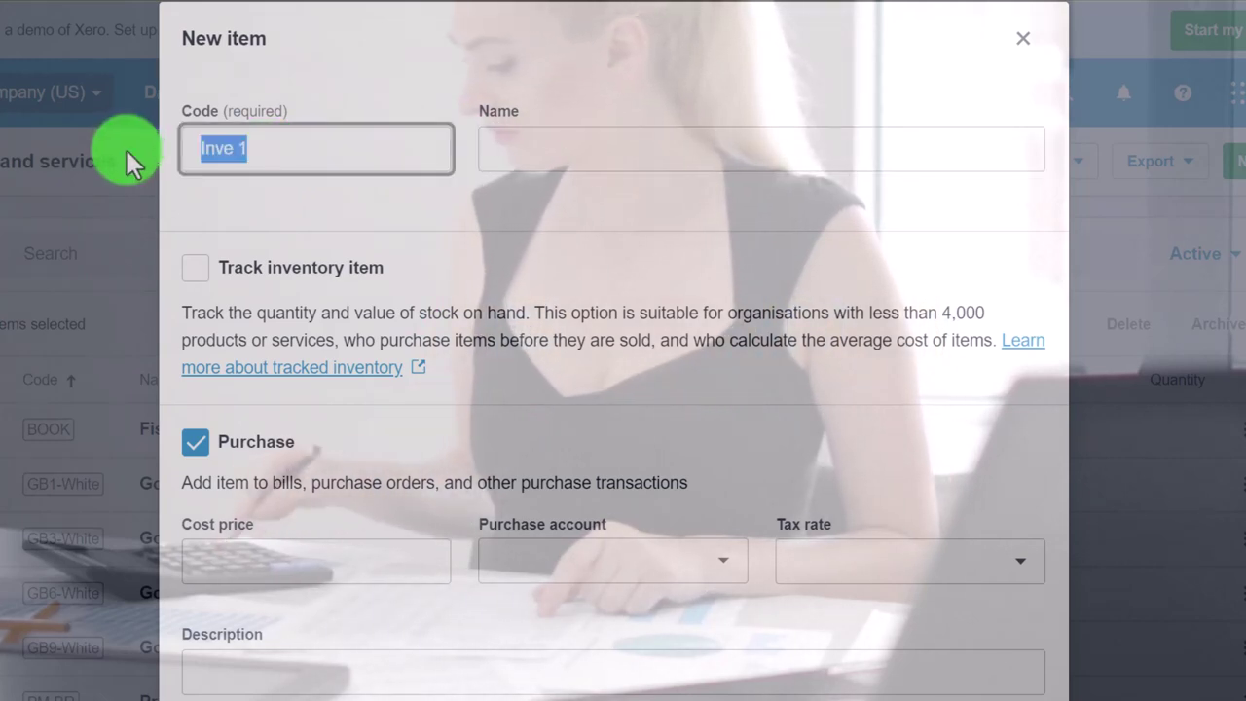
{"action": "key", "text": "ctrl+c"}
{"action": "left_click", "coordinate": [558, 148]}
{"action": "key", "text": "ctrl+v"}
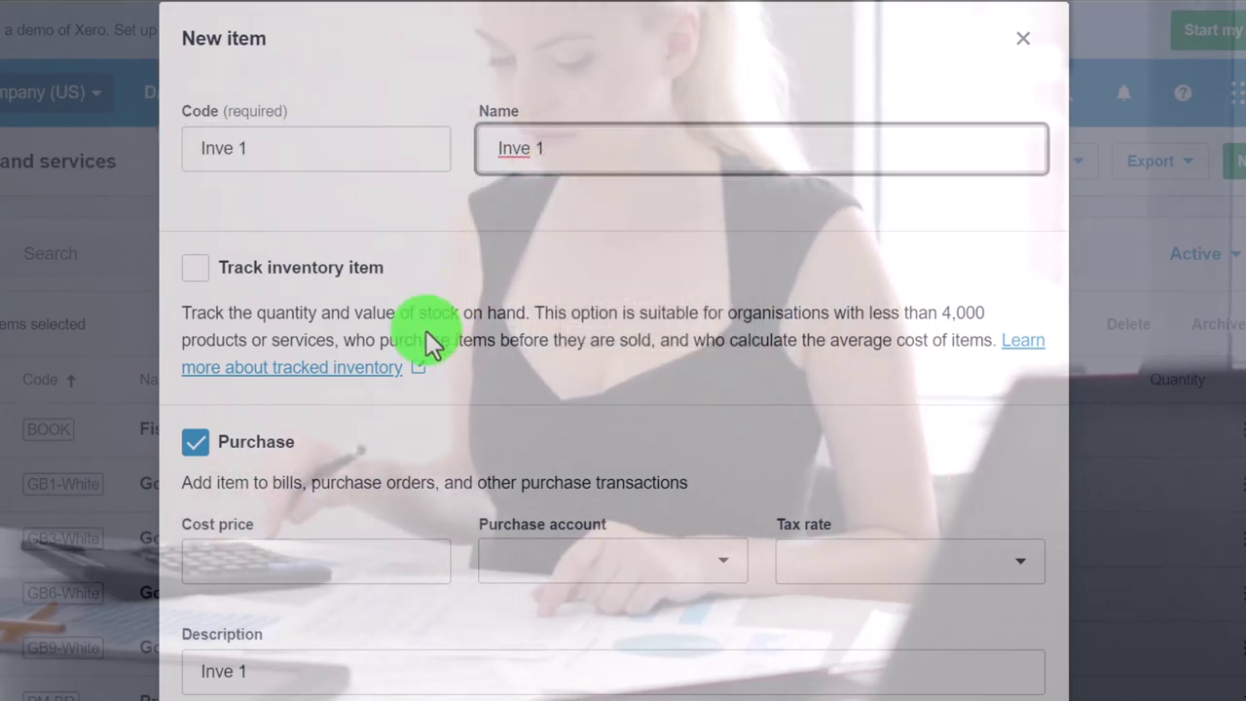
Step: Turn on inventory tracking for the new item Inve 1
{"action": "scroll", "coordinate": [412, 477], "scroll_direction": "down", "scroll_amount": 5}
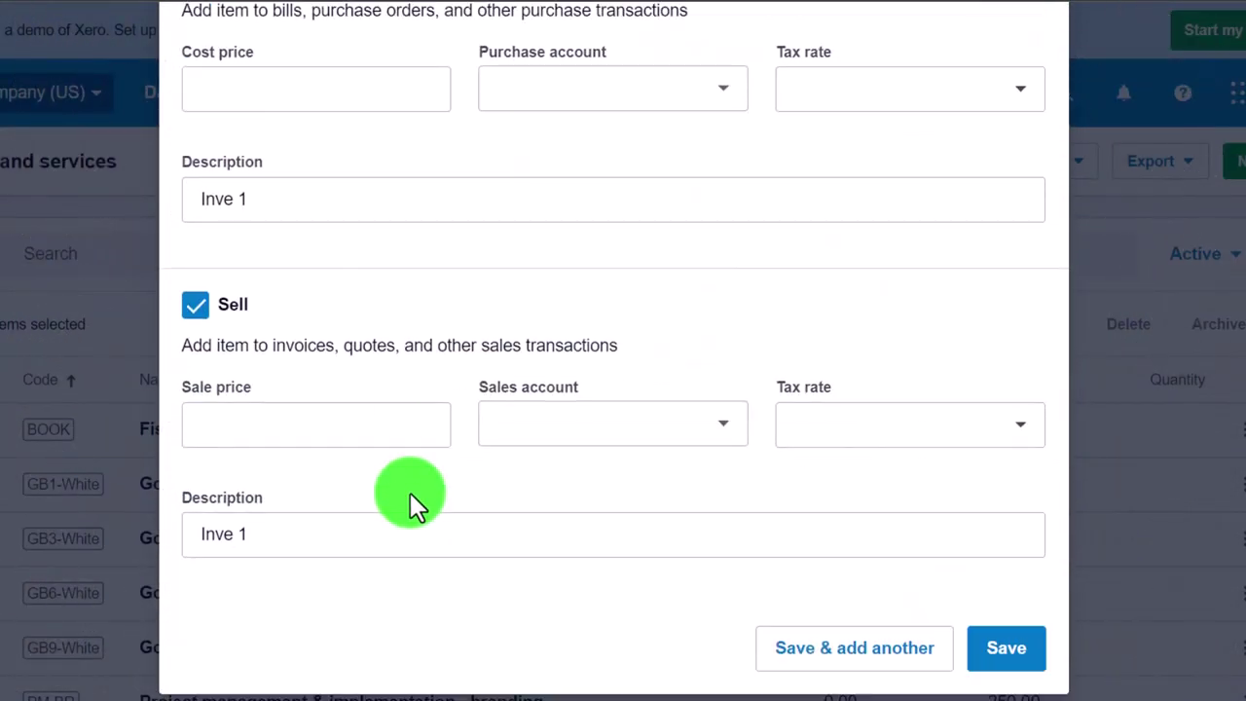
{"action": "scroll", "coordinate": [410, 493], "scroll_direction": "up", "scroll_amount": 5}
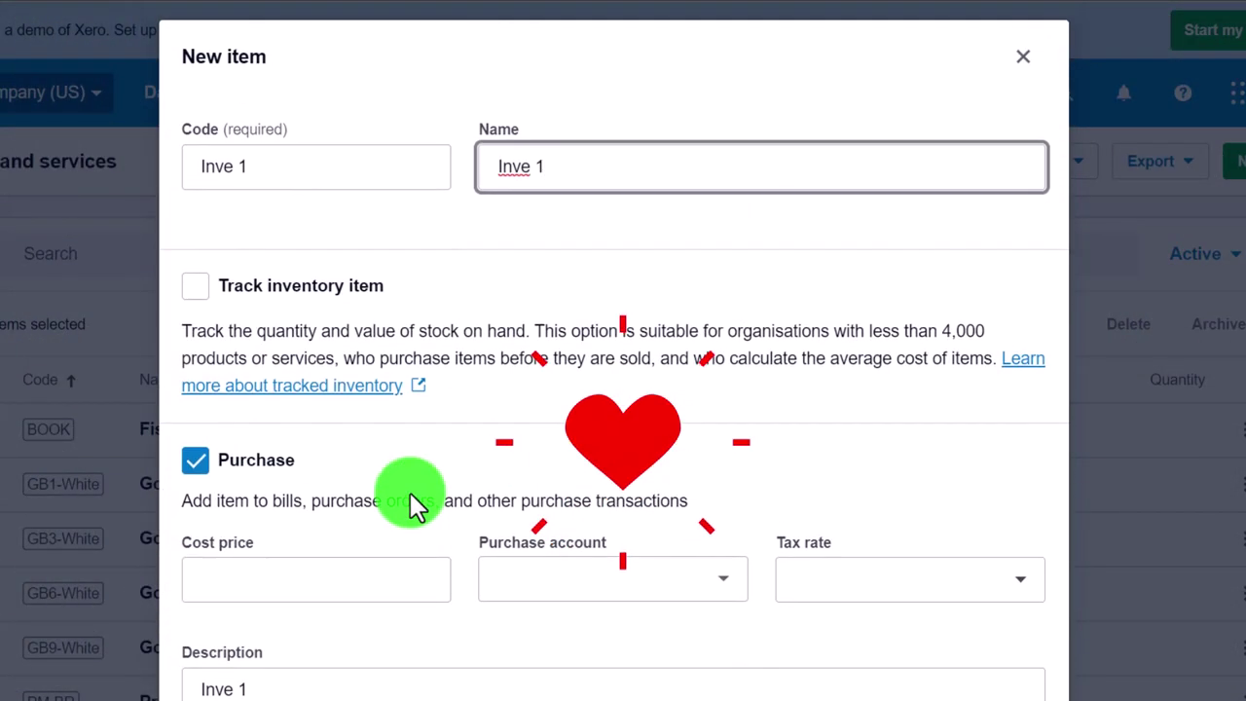
{"action": "left_click", "coordinate": [197, 287]}
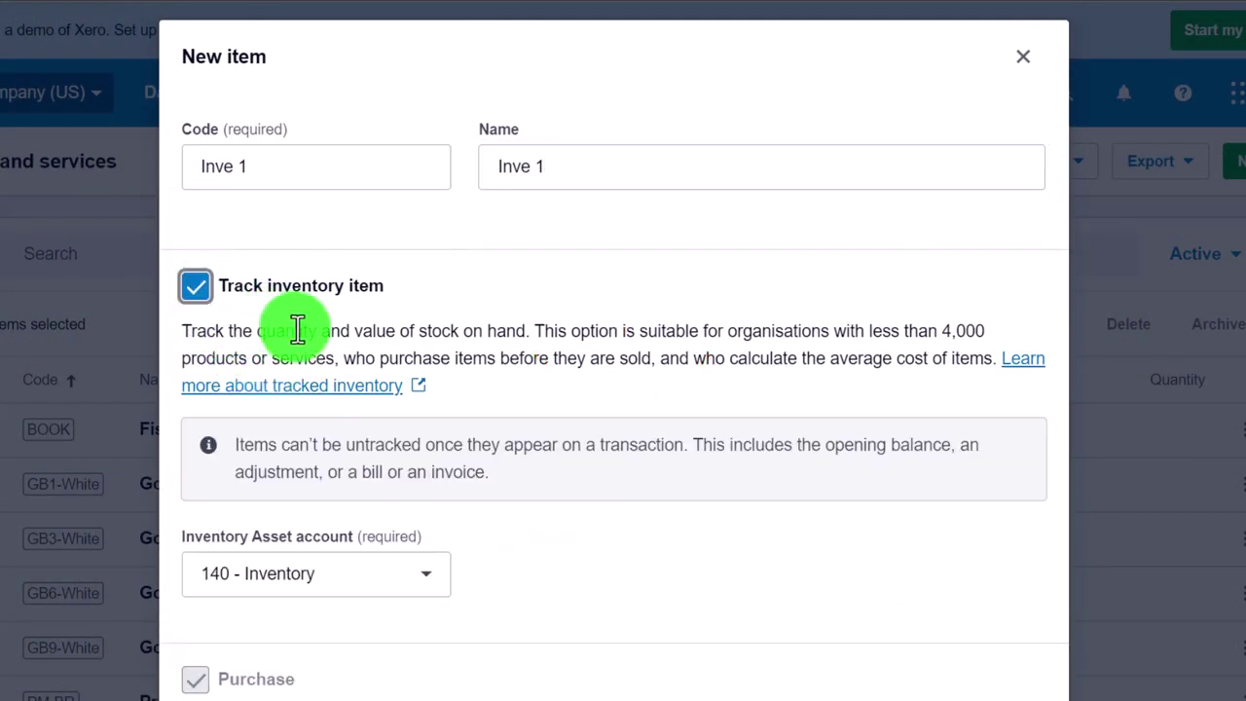
Step: Set the purchase cost price of the new item Inve 1 to 500
{"action": "scroll", "coordinate": [381, 326], "scroll_direction": "down", "scroll_amount": 2}
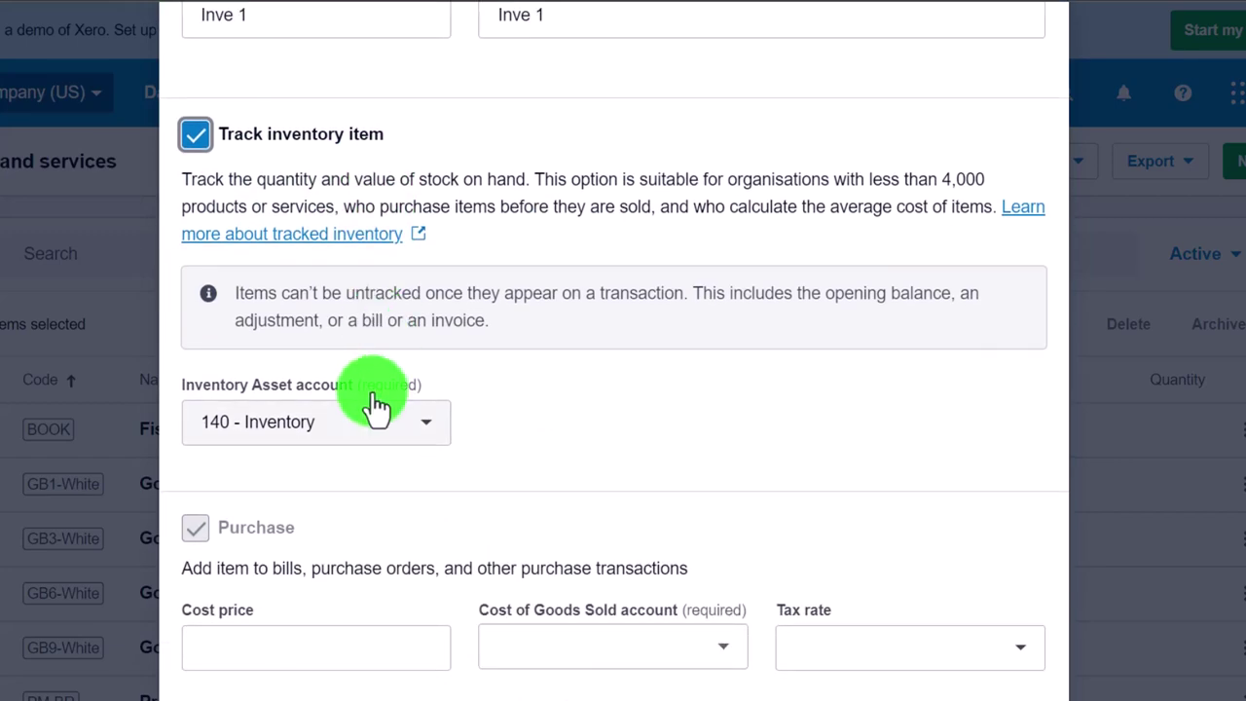
{"action": "scroll", "coordinate": [376, 398], "scroll_direction": "down", "scroll_amount": 2}
{"action": "left_click", "coordinate": [239, 491]}
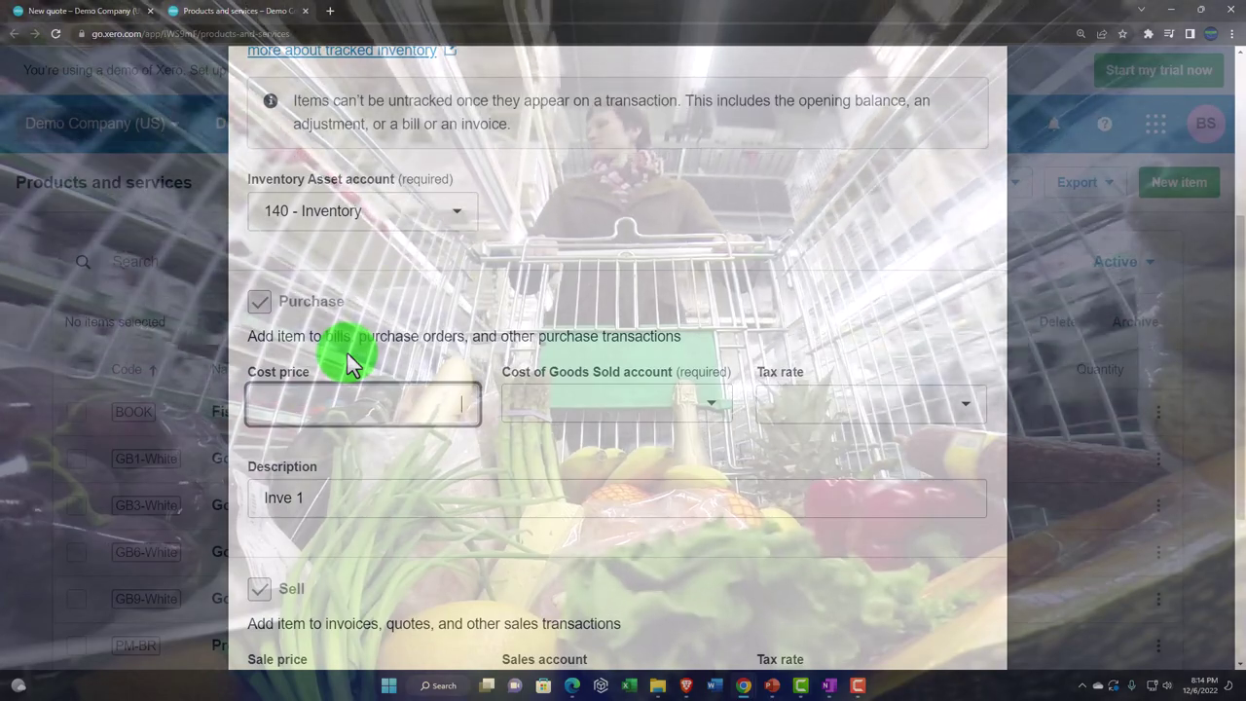
{"action": "type", "text": "500"}
{"action": "key", "text": "Tab"}
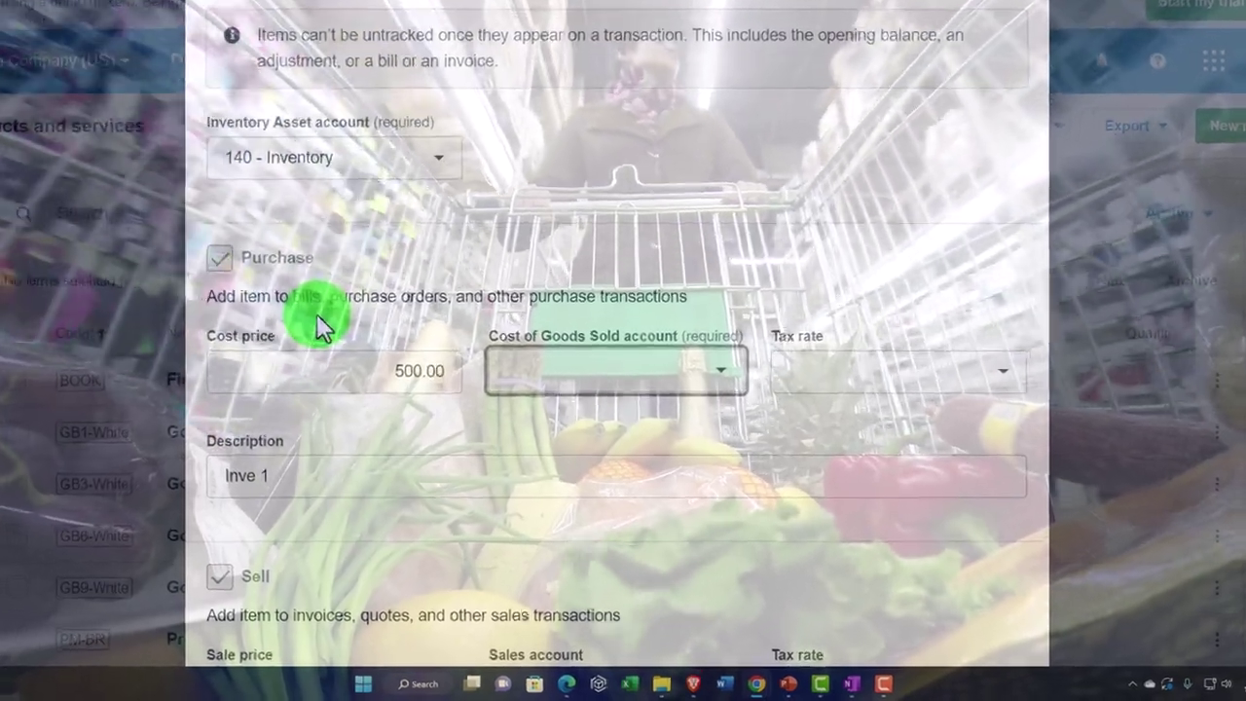
Step: Choose 500 - Cost of Goods Sold as the item's Cost of Goods Sold account and Tax on Sales as its purchase tax rate
{"action": "left_click", "coordinate": [693, 374]}
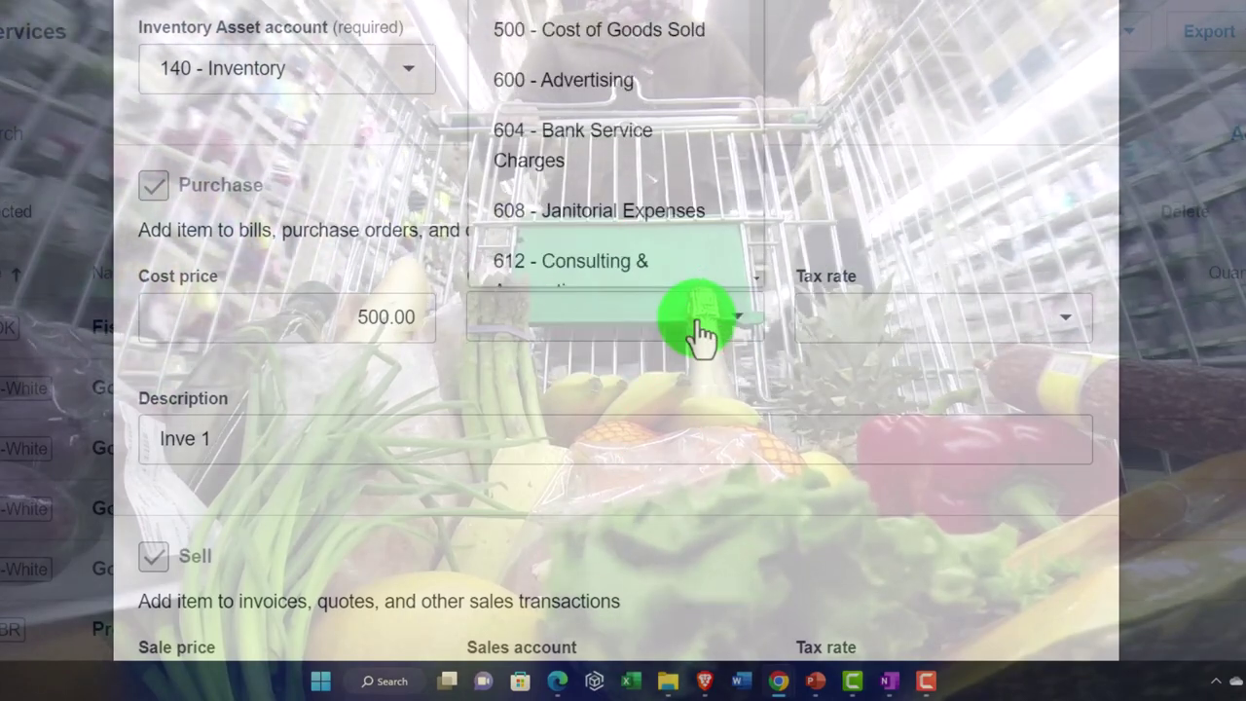
{"action": "type", "text": "cost"}
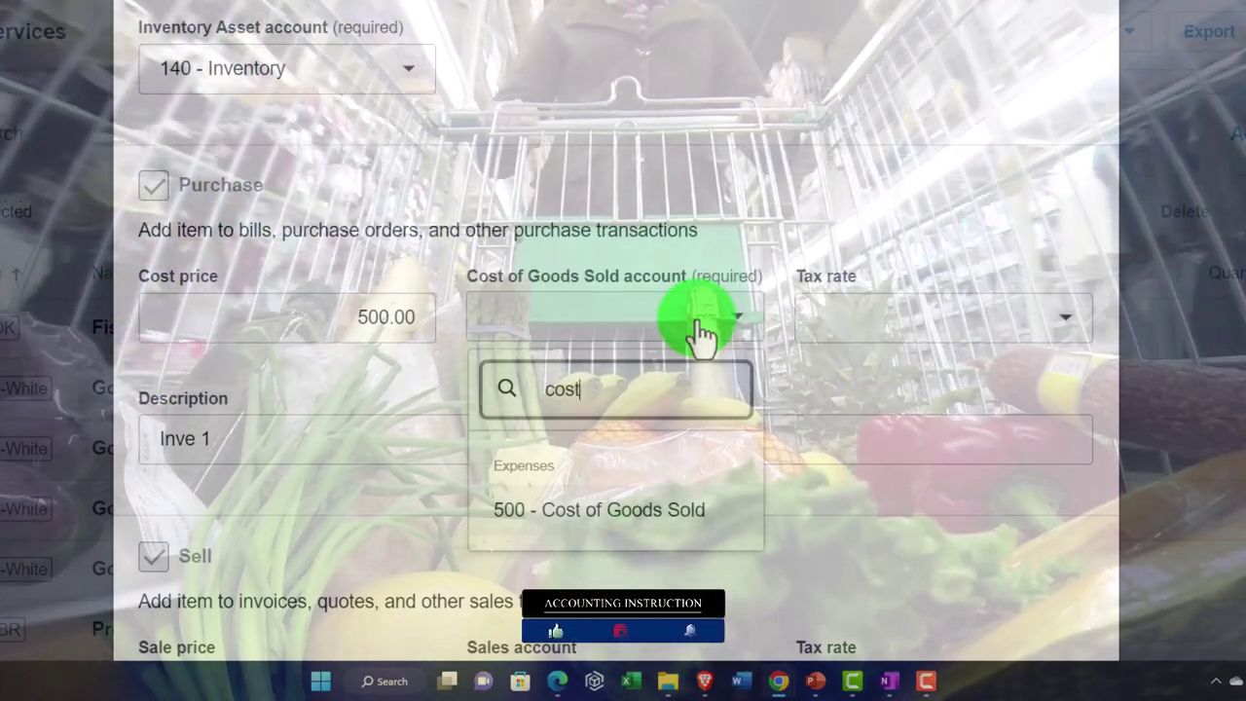
{"action": "key", "text": "Tab"}
{"action": "left_click", "coordinate": [677, 333]}
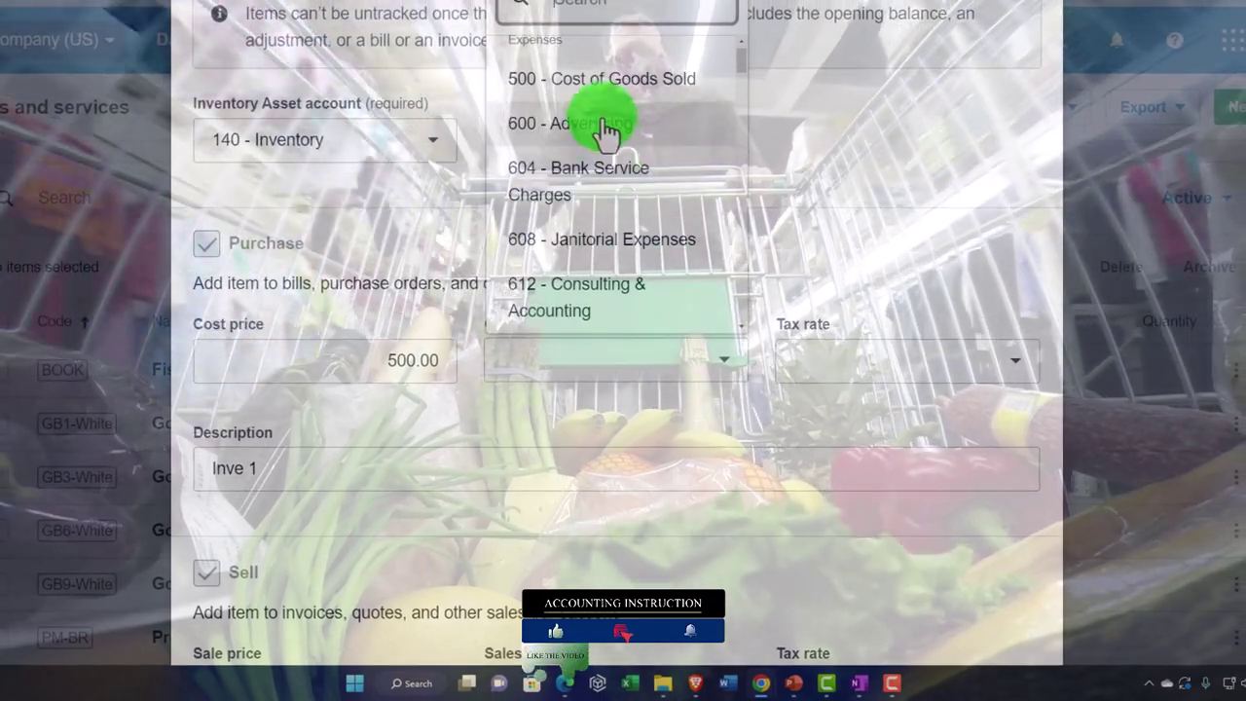
{"action": "left_click", "coordinate": [590, 89]}
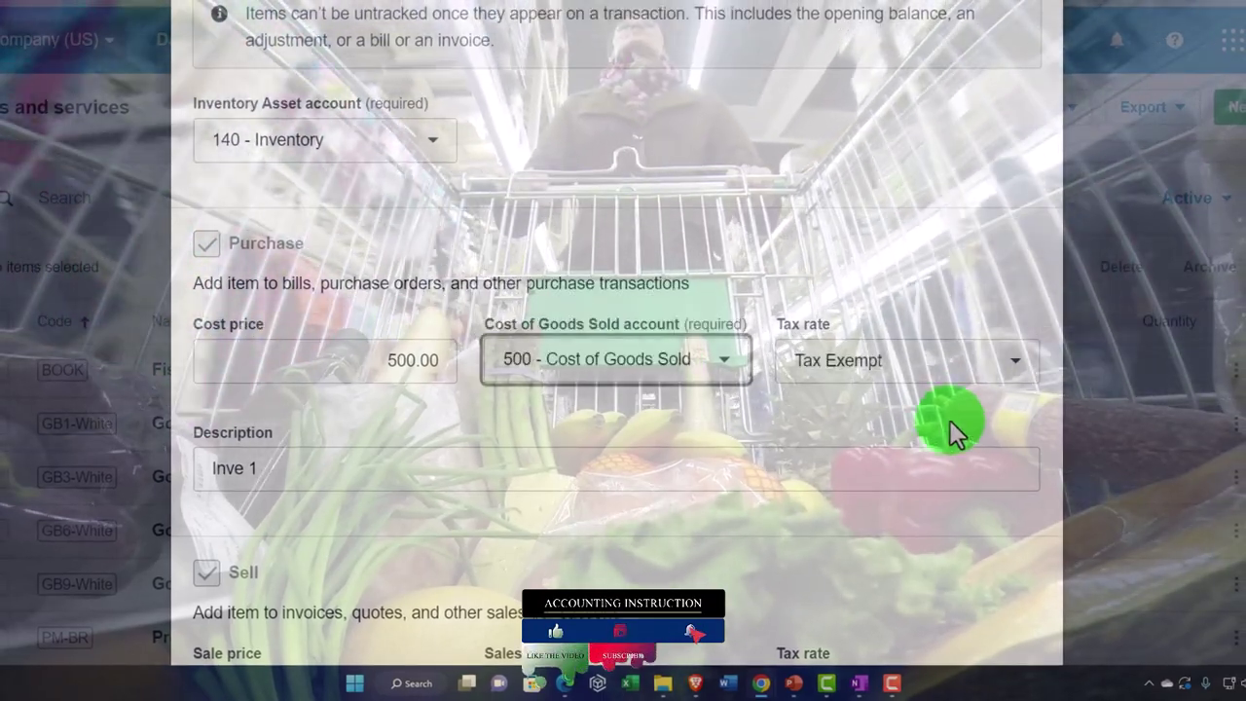
{"action": "left_click", "coordinate": [1015, 378]}
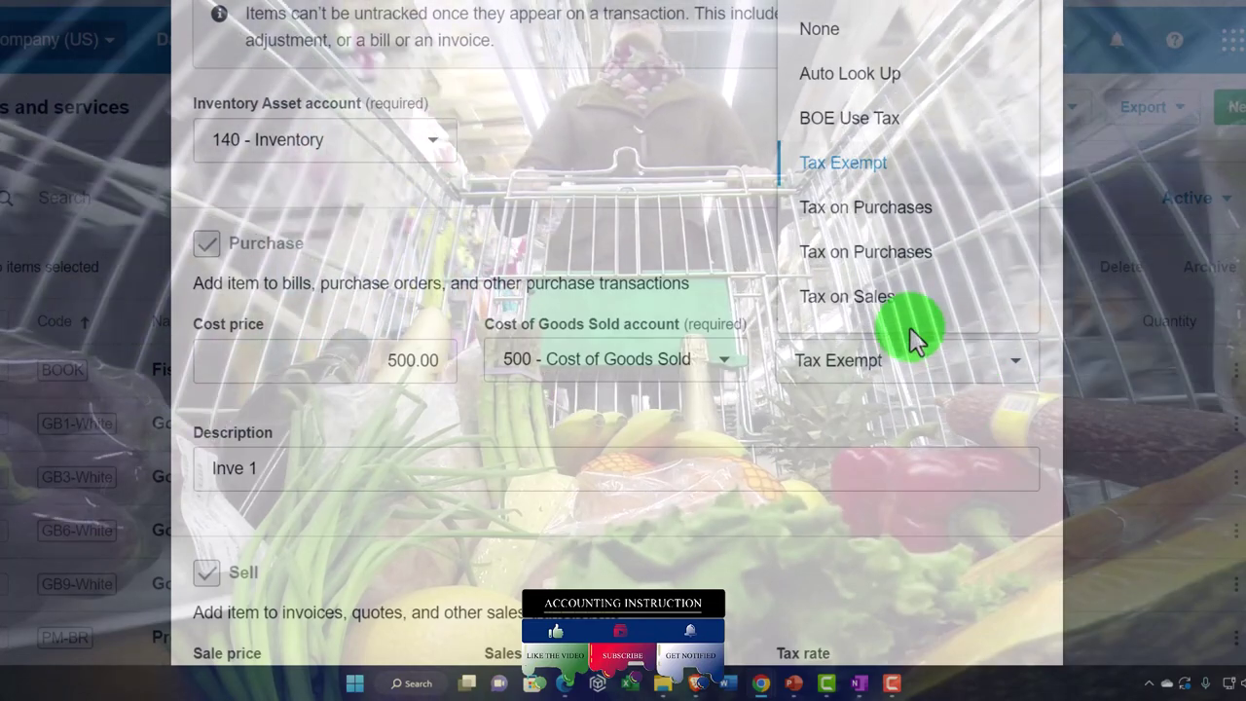
{"action": "left_click", "coordinate": [873, 321]}
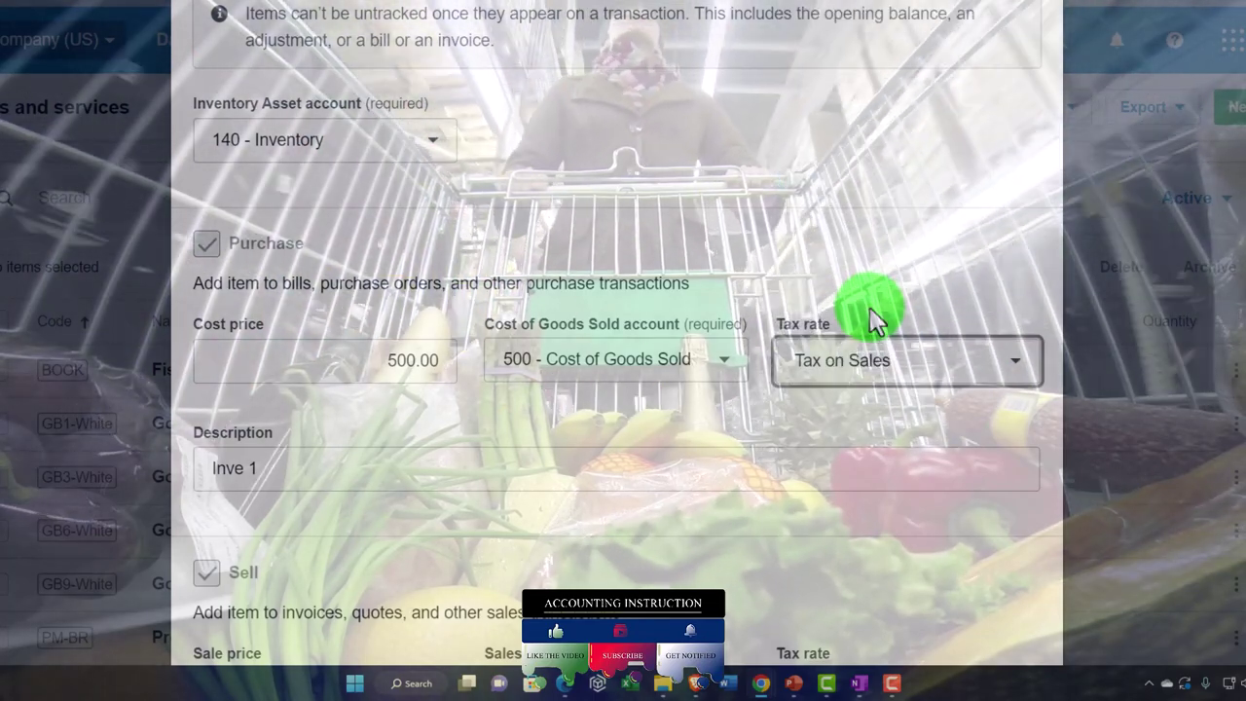
Step: Change the item's cost price to 600 and set its sale price to 1,000
{"action": "scroll", "coordinate": [678, 383], "scroll_direction": "down", "scroll_amount": 3}
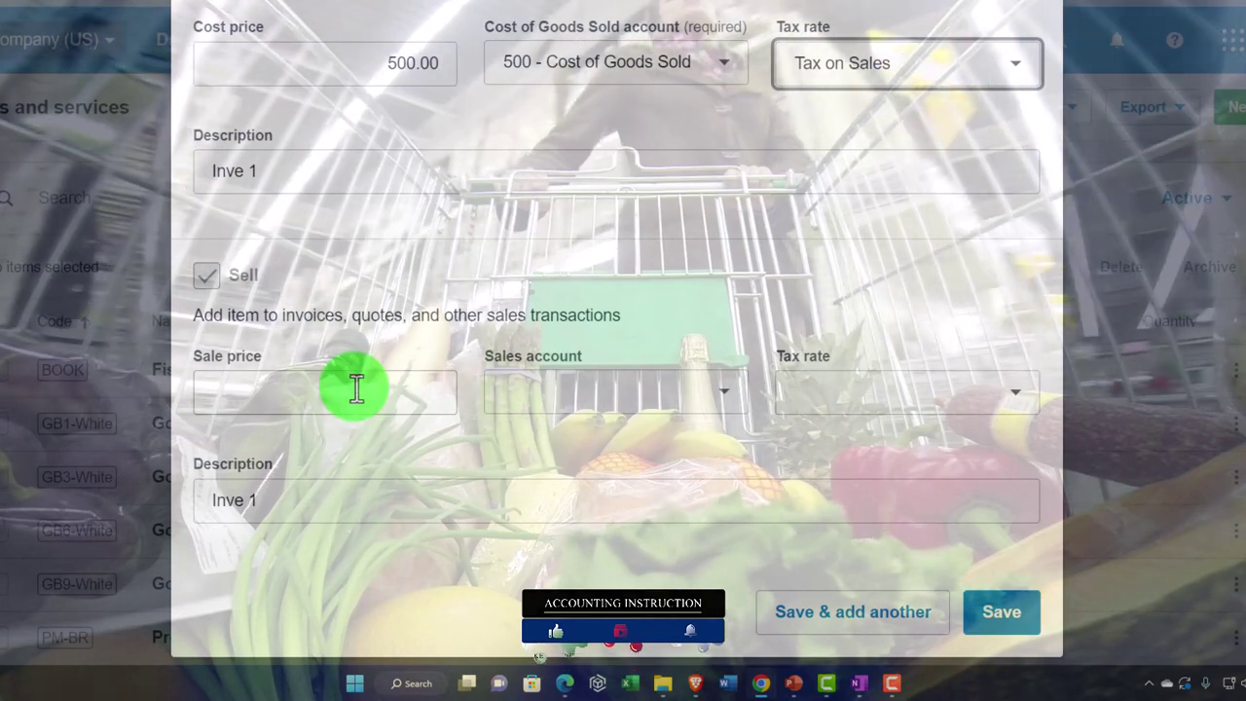
{"action": "left_click", "coordinate": [357, 391]}
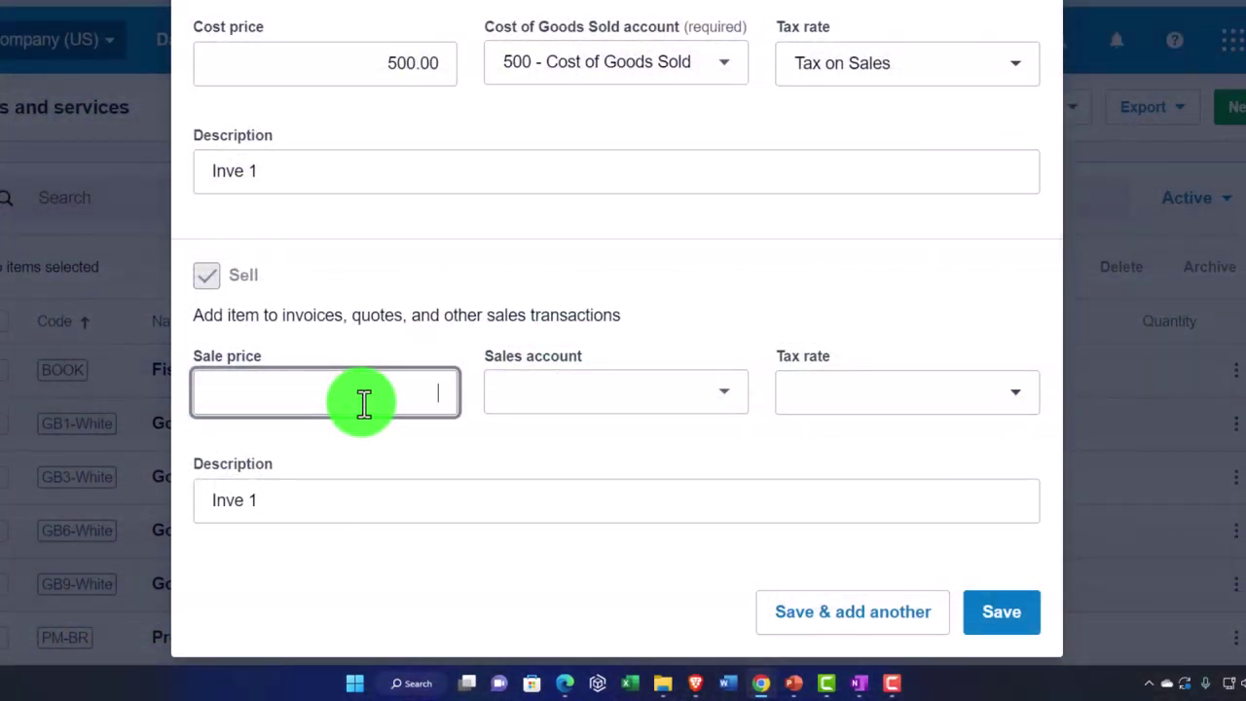
{"action": "left_click", "coordinate": [365, 402]}
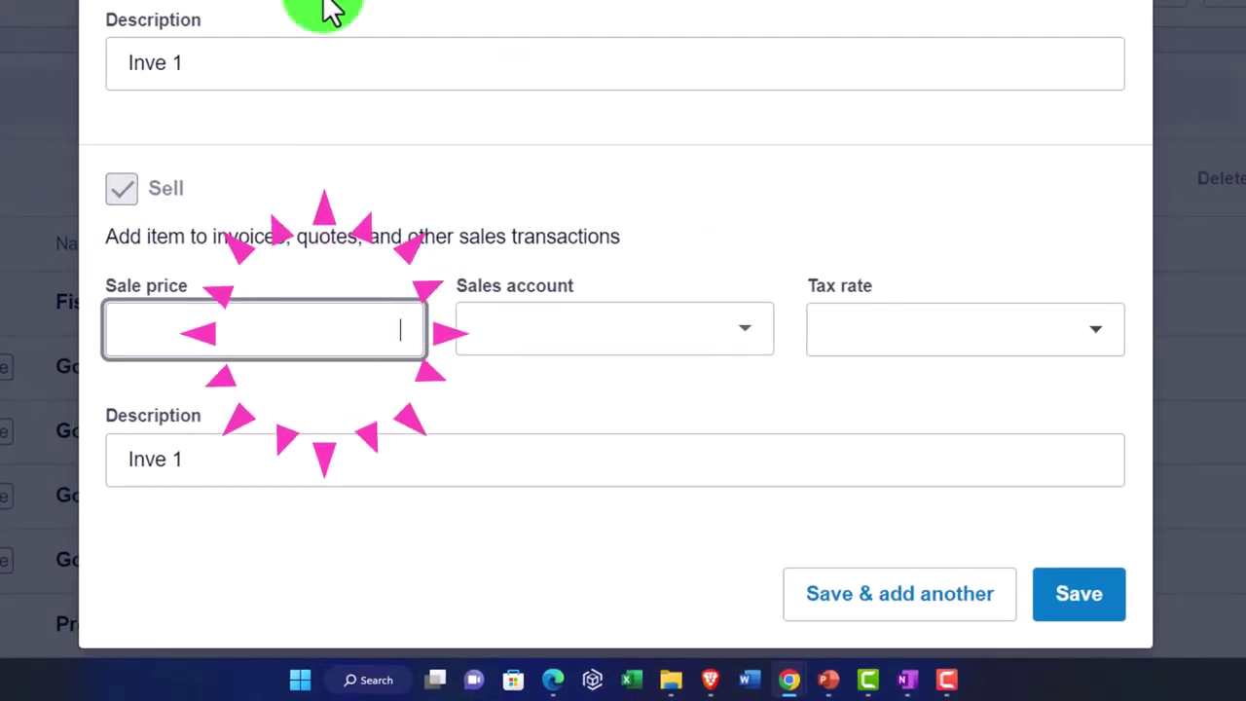
{"action": "left_click", "coordinate": [459, 84]}
{"action": "key", "text": "BackSpace"}
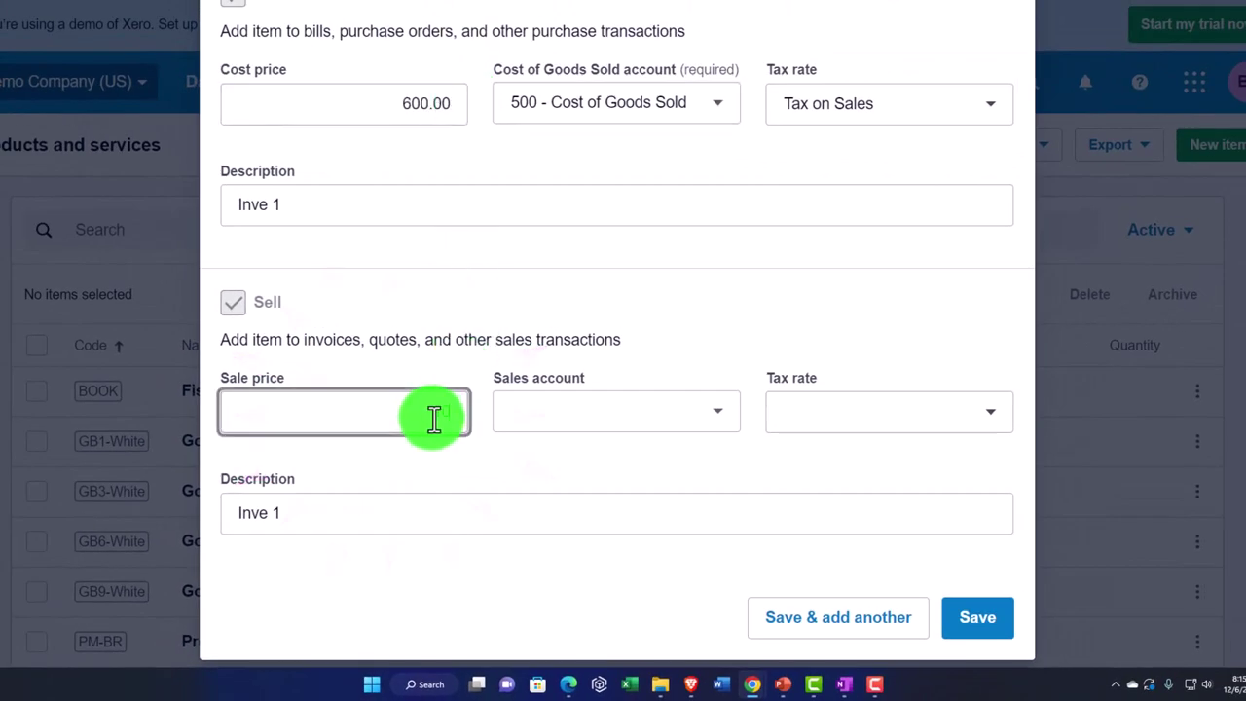
Step: Choose 400 - Sales as the item's sales account, with Tax on Sales as its sales tax rate
{"action": "left_click", "coordinate": [540, 428]}
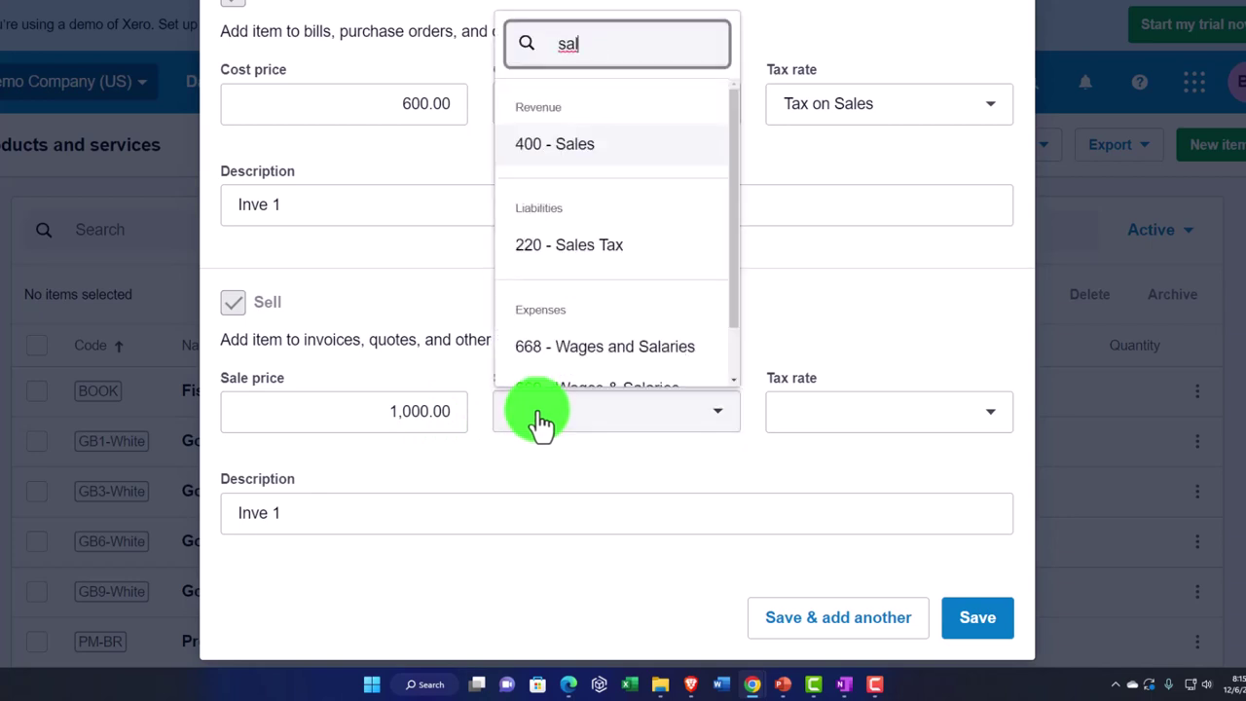
{"action": "key", "text": "Tab"}
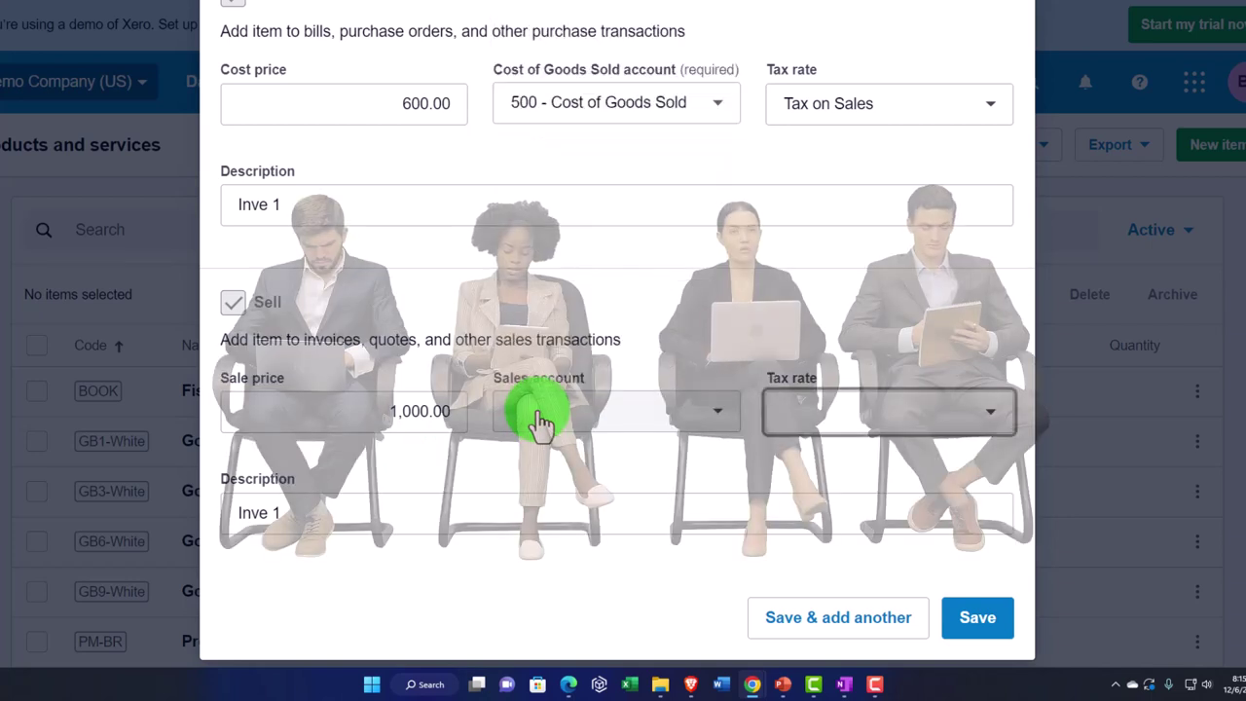
{"action": "left_click", "coordinate": [688, 433]}
{"action": "left_click", "coordinate": [578, 210]}
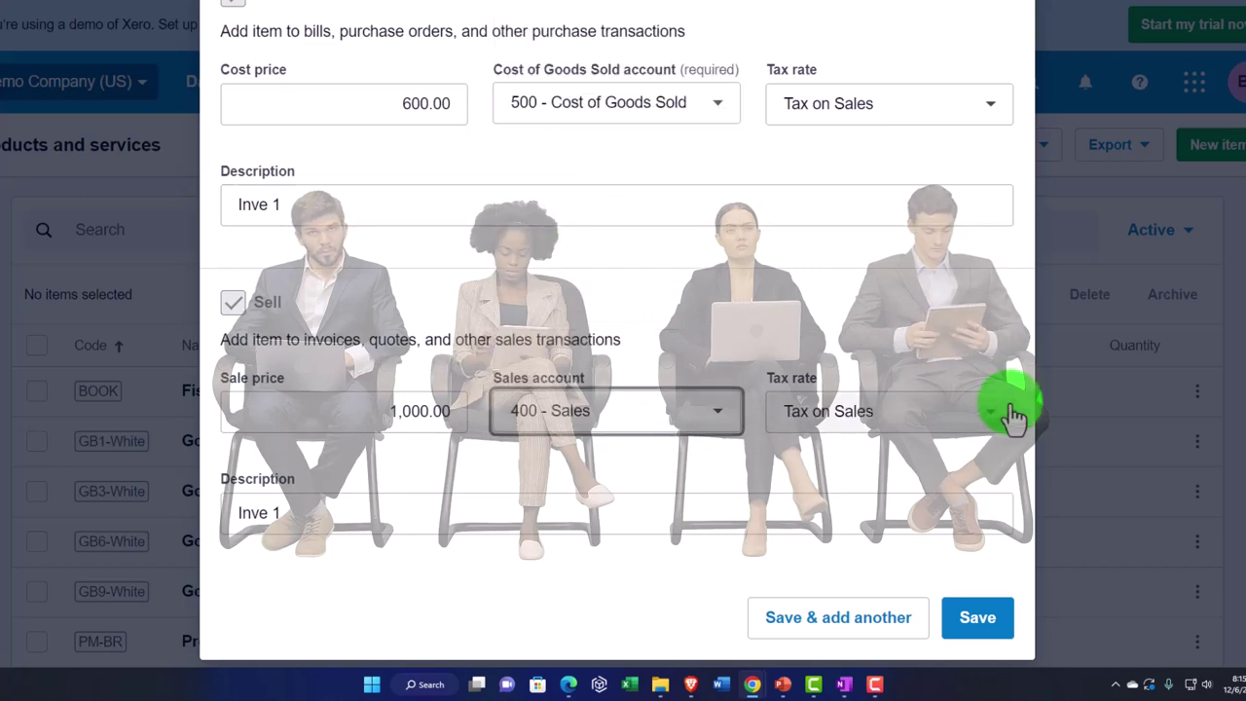
{"action": "left_click", "coordinate": [986, 419]}
{"action": "left_click", "coordinate": [986, 425]}
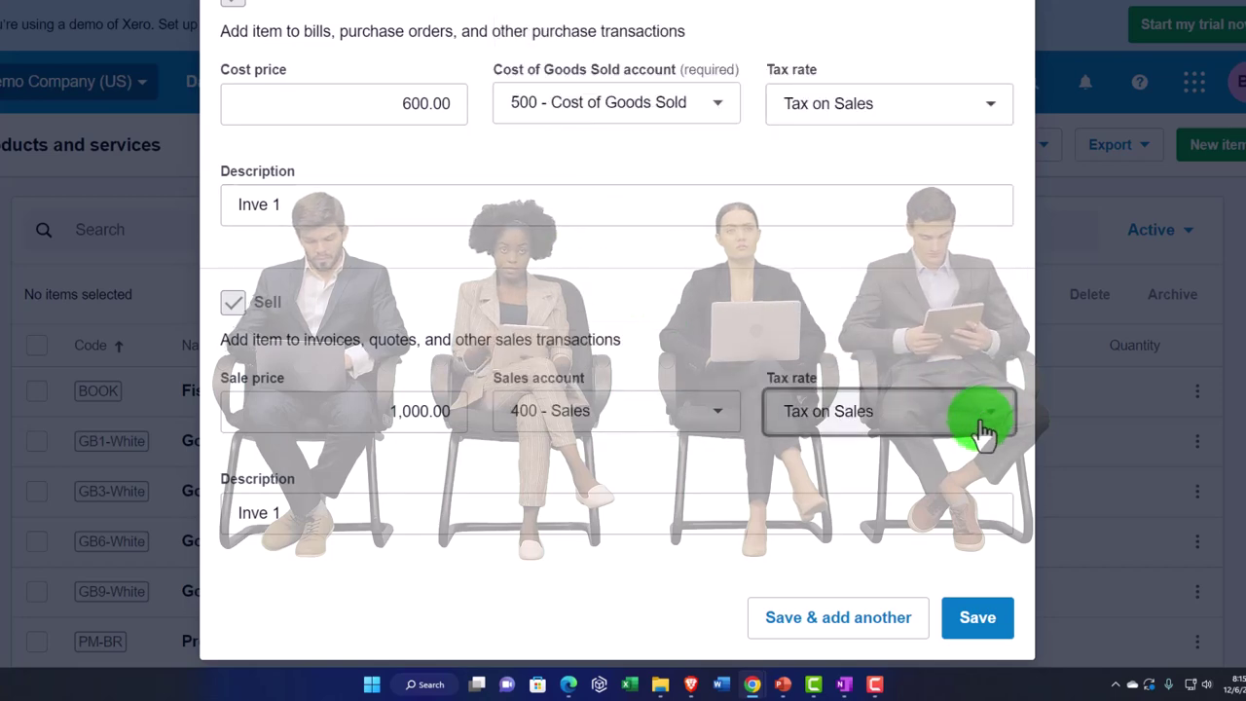
Step: Review the purchase and sales details of Inve 1 and save the new item
{"action": "scroll", "coordinate": [522, 573], "scroll_direction": "up", "scroll_amount": 3}
{"action": "scroll", "coordinate": [522, 572], "scroll_direction": "up", "scroll_amount": 4}
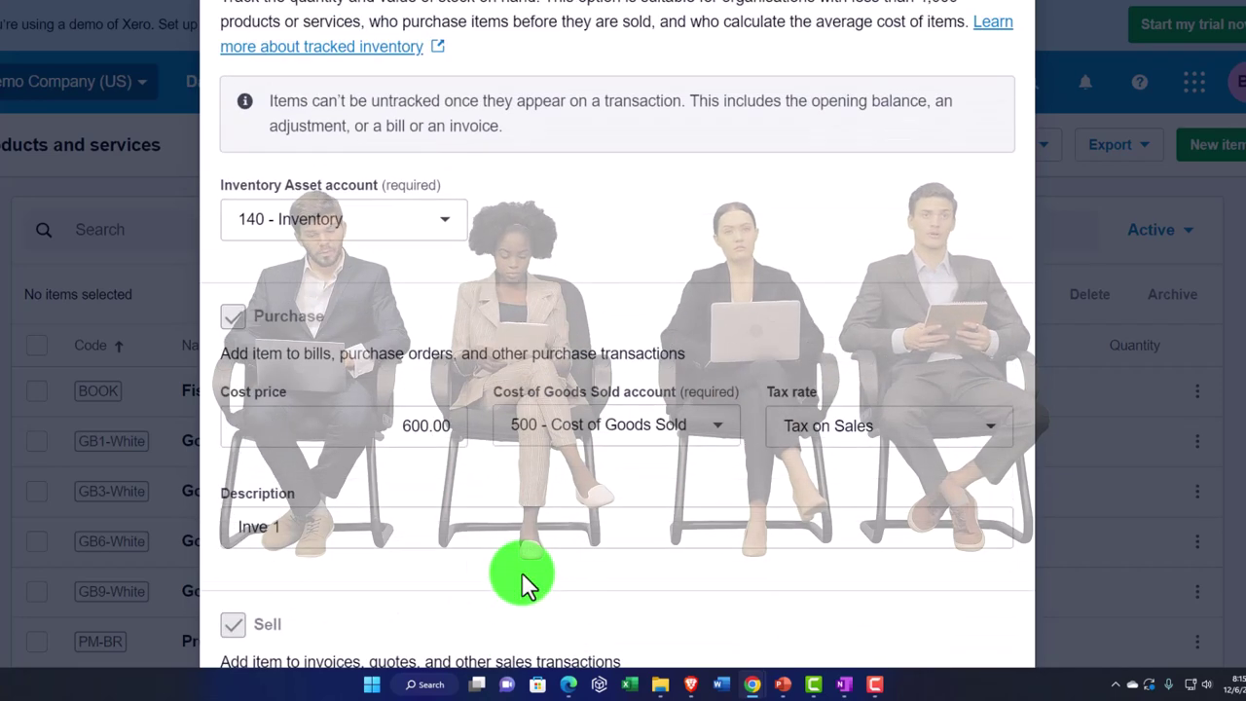
{"action": "scroll", "coordinate": [418, 416], "scroll_direction": "down", "scroll_amount": 5}
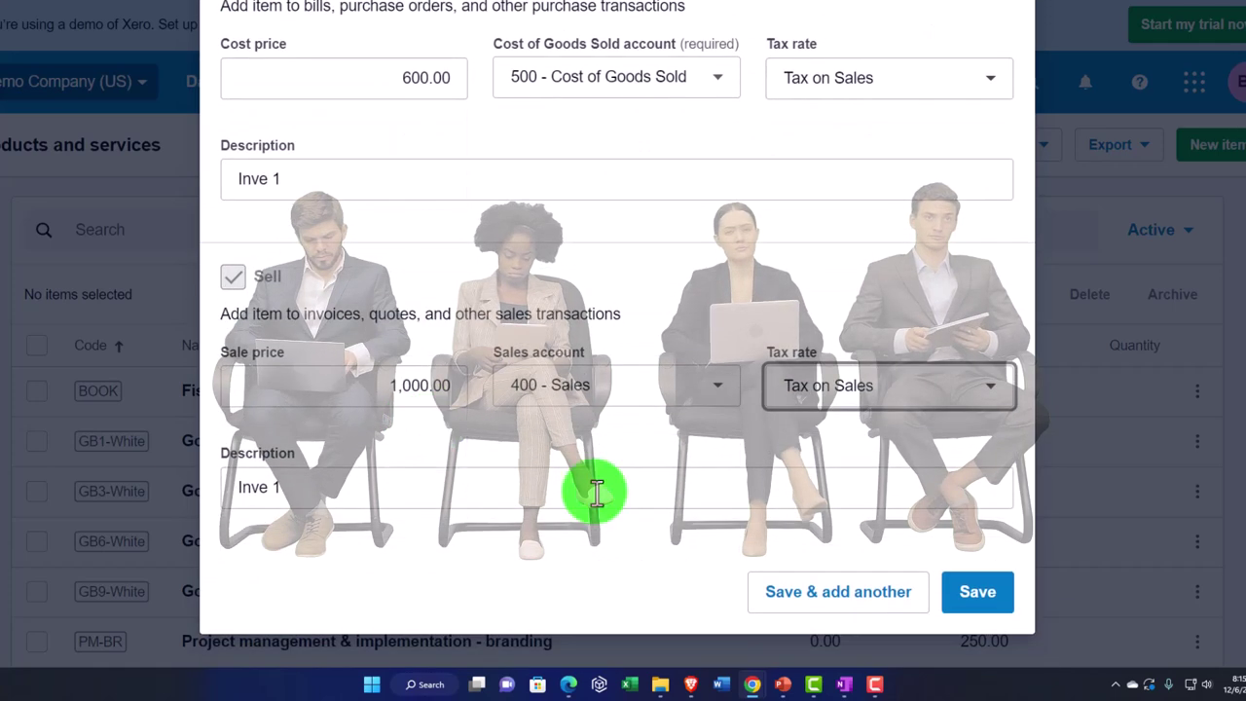
{"action": "left_click", "coordinate": [980, 604]}
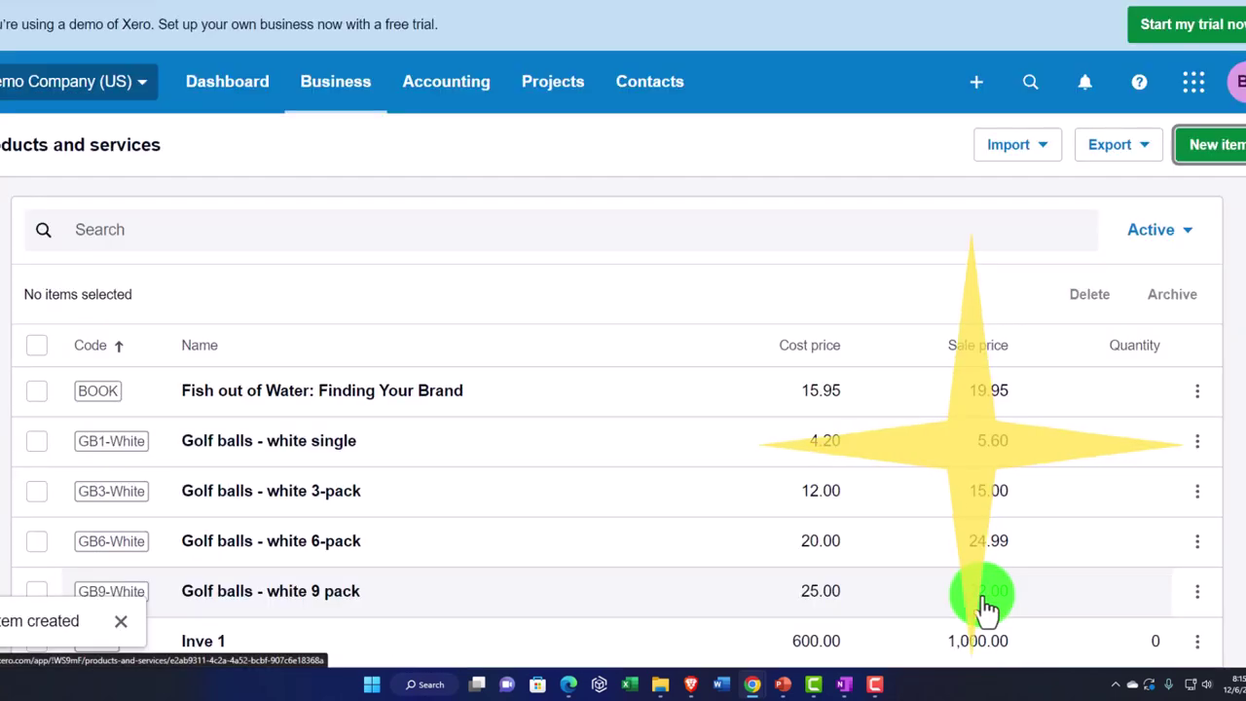
Step: Open Inve 1 from the item list and start an adjustment increasing its quantity by 3 at a cost price of 500.00
{"action": "scroll", "coordinate": [687, 528], "scroll_direction": "down", "scroll_amount": 2}
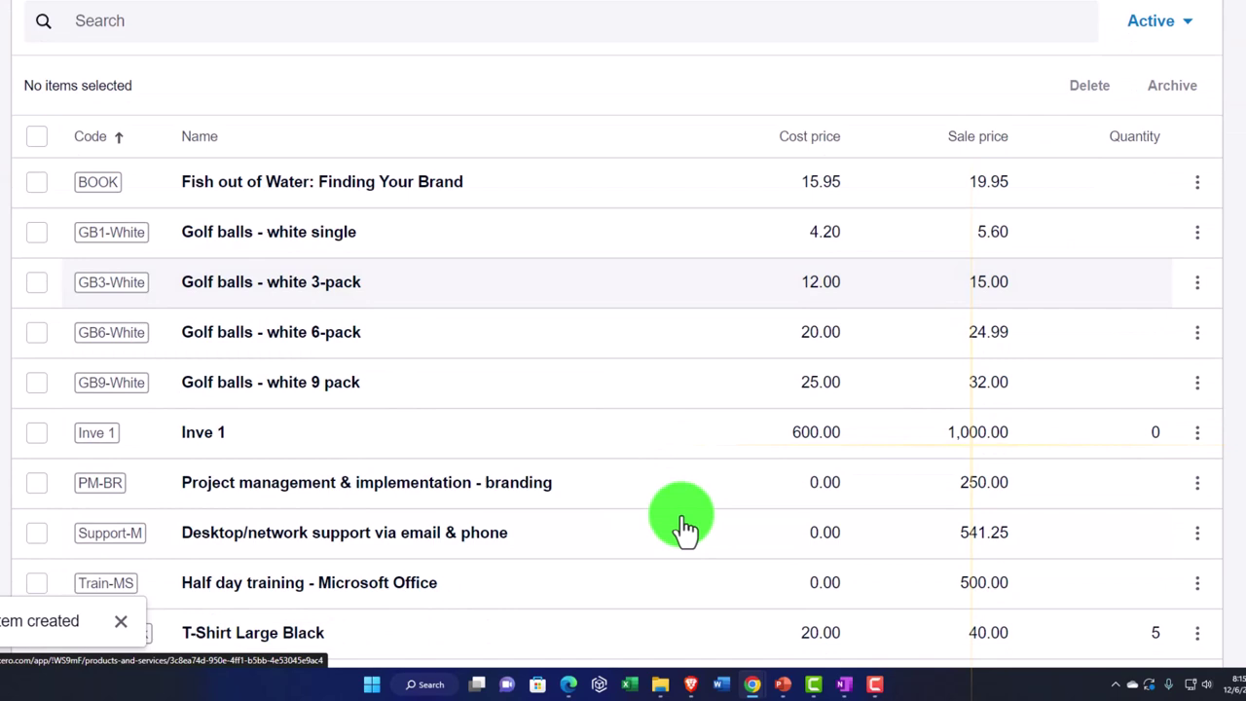
{"action": "left_click", "coordinate": [426, 448]}
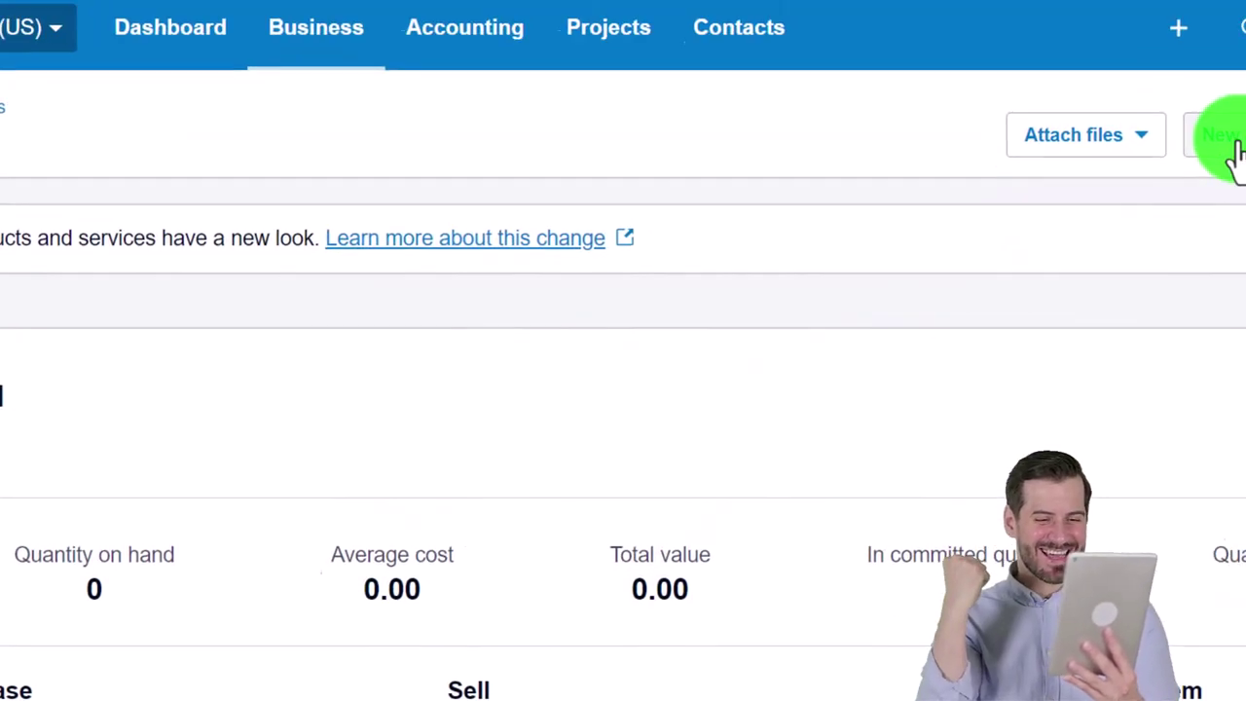
{"action": "left_click", "coordinate": [1229, 145]}
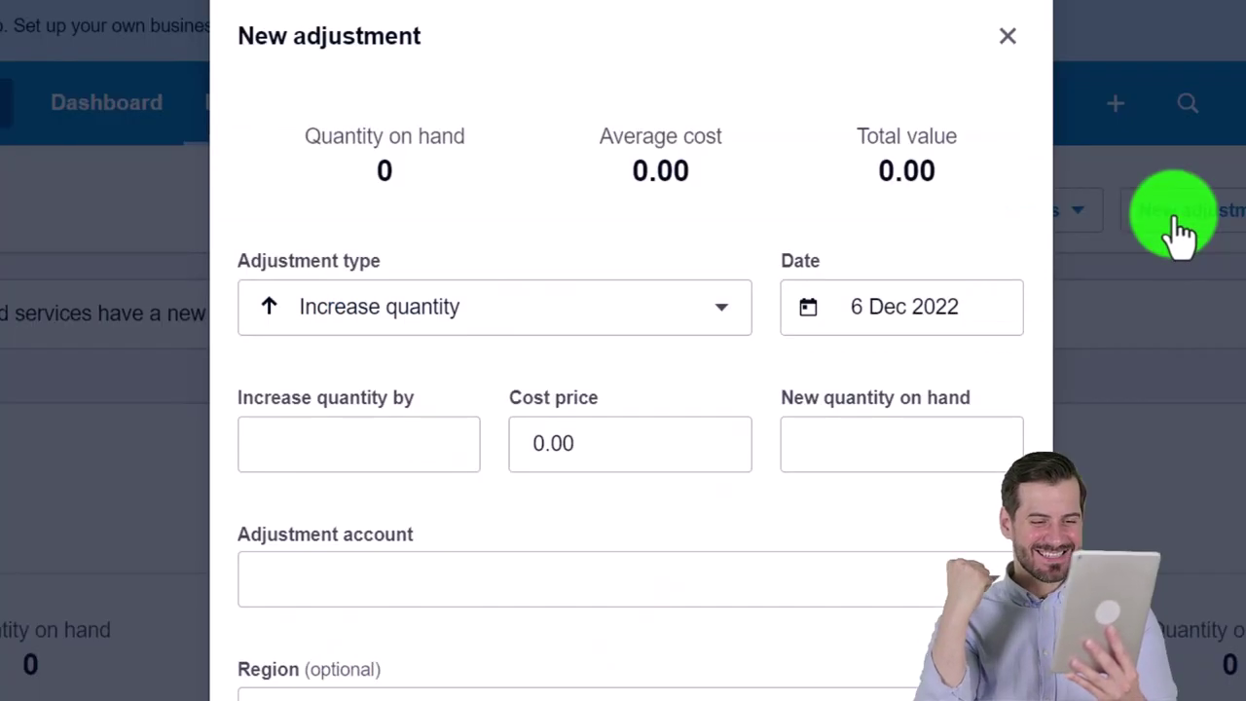
{"action": "left_click", "coordinate": [384, 368]}
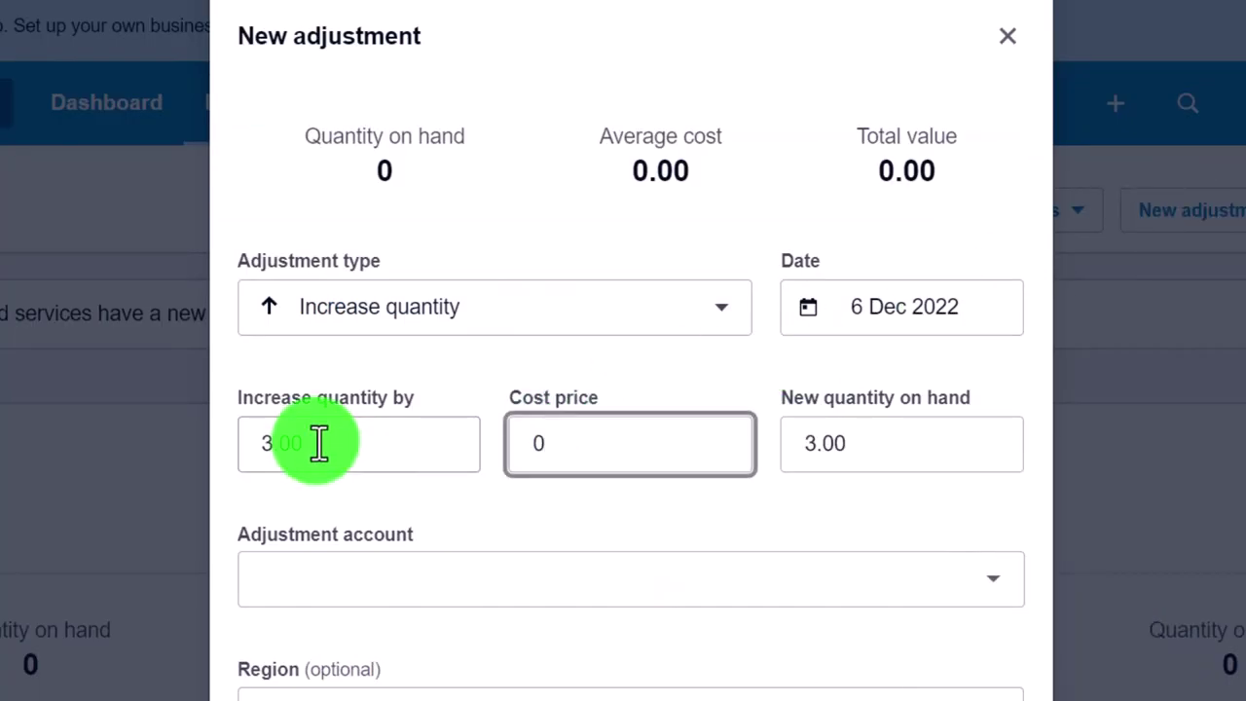
{"action": "type", "text": "500.00"}
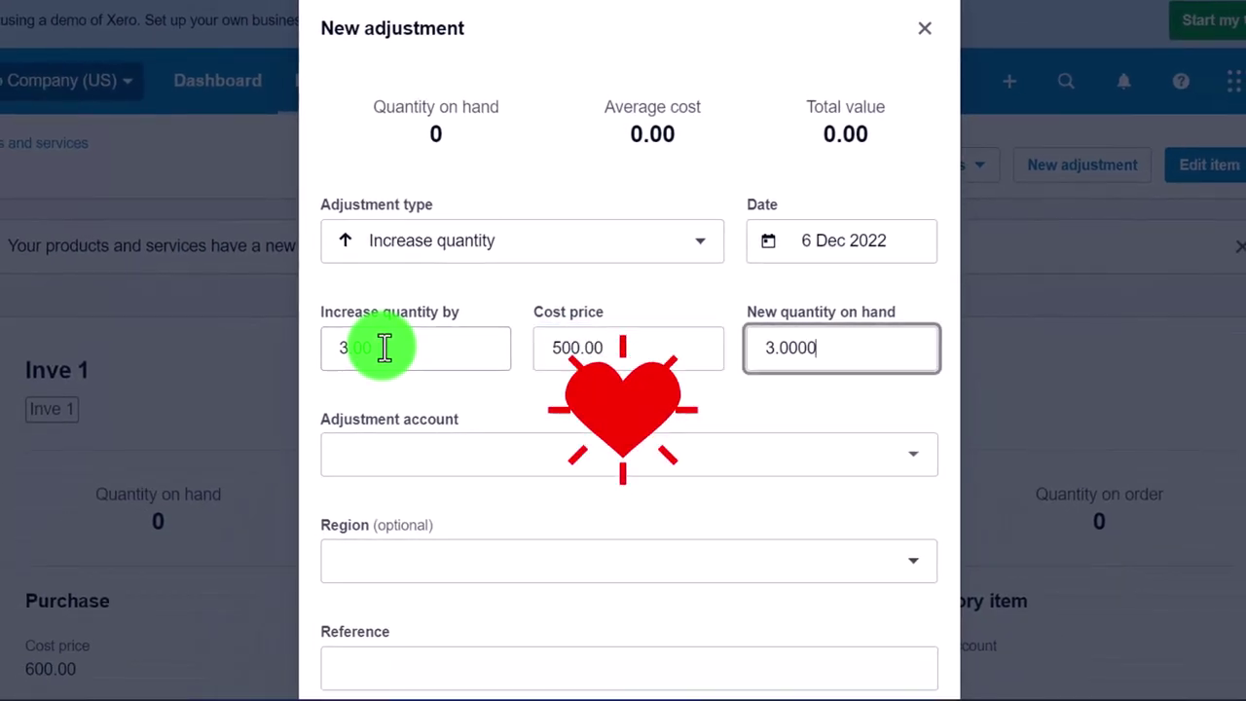
Step: Complete the quantity adjustment with 500 - Cost of Goods Sold as the adjustment account and a reference starting with Beg
{"action": "left_click", "coordinate": [427, 474]}
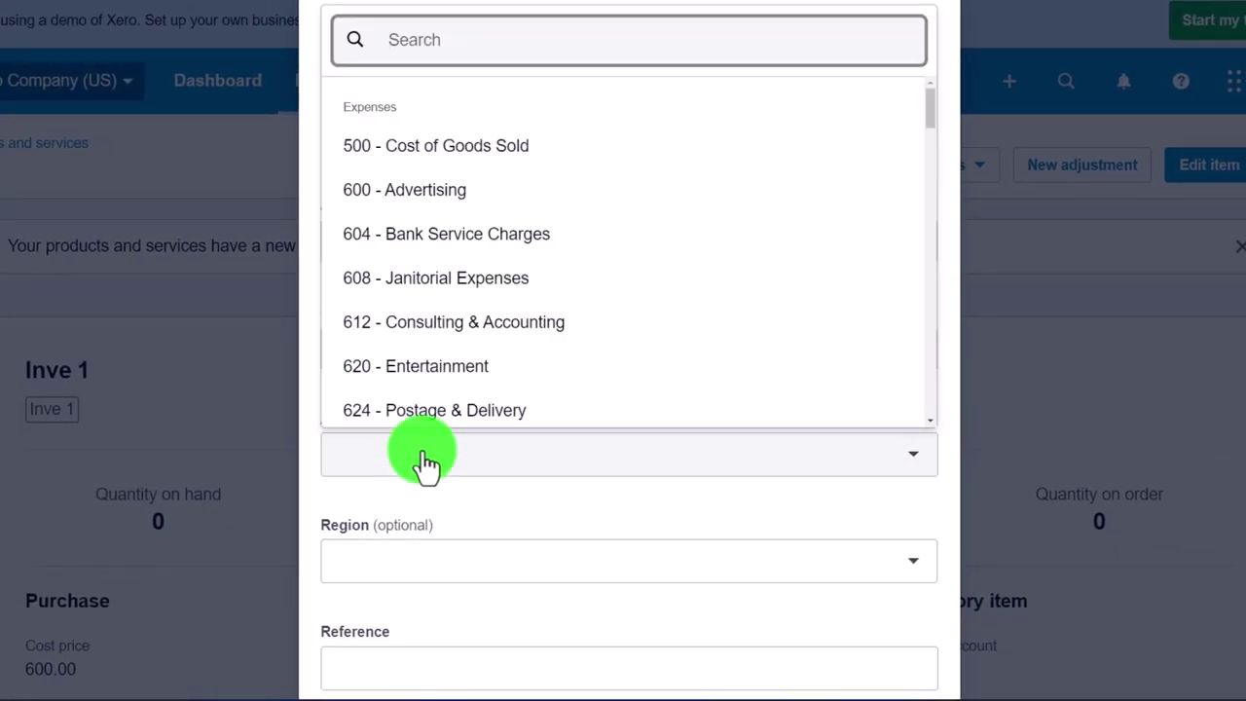
{"action": "left_click", "coordinate": [421, 148]}
{"action": "scroll", "coordinate": [543, 465], "scroll_direction": "down", "scroll_amount": 3}
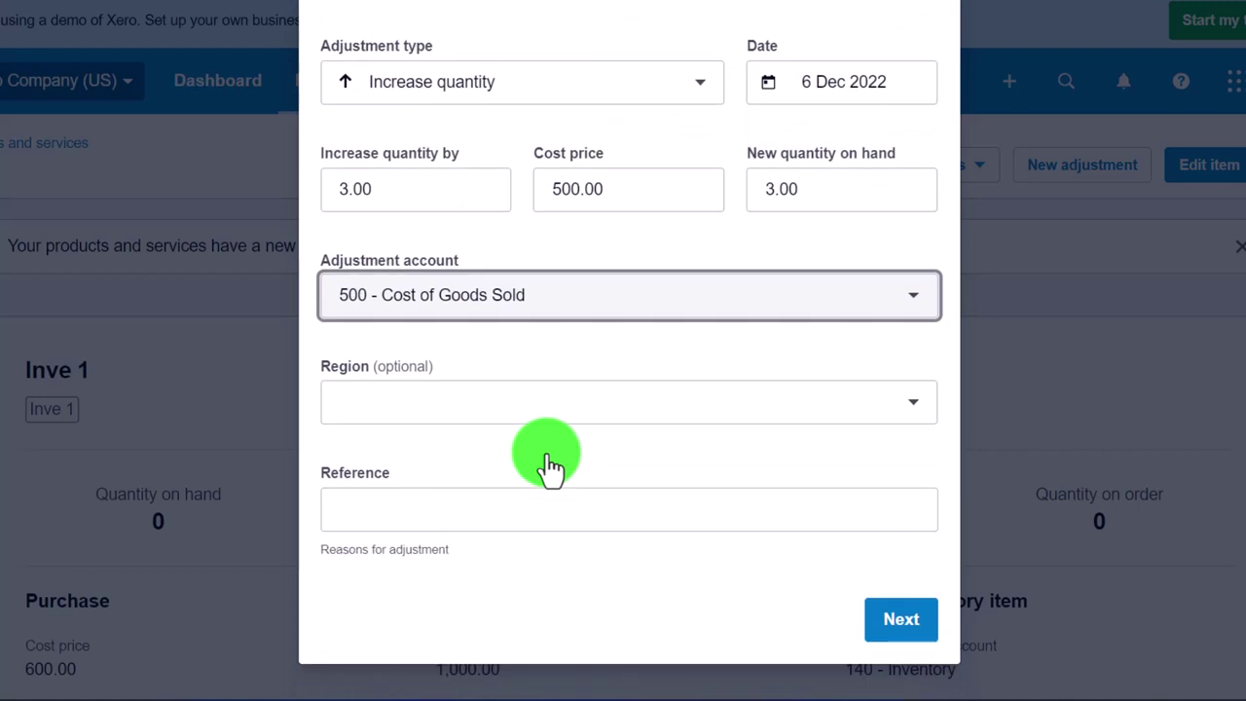
{"action": "left_click", "coordinate": [497, 516]}
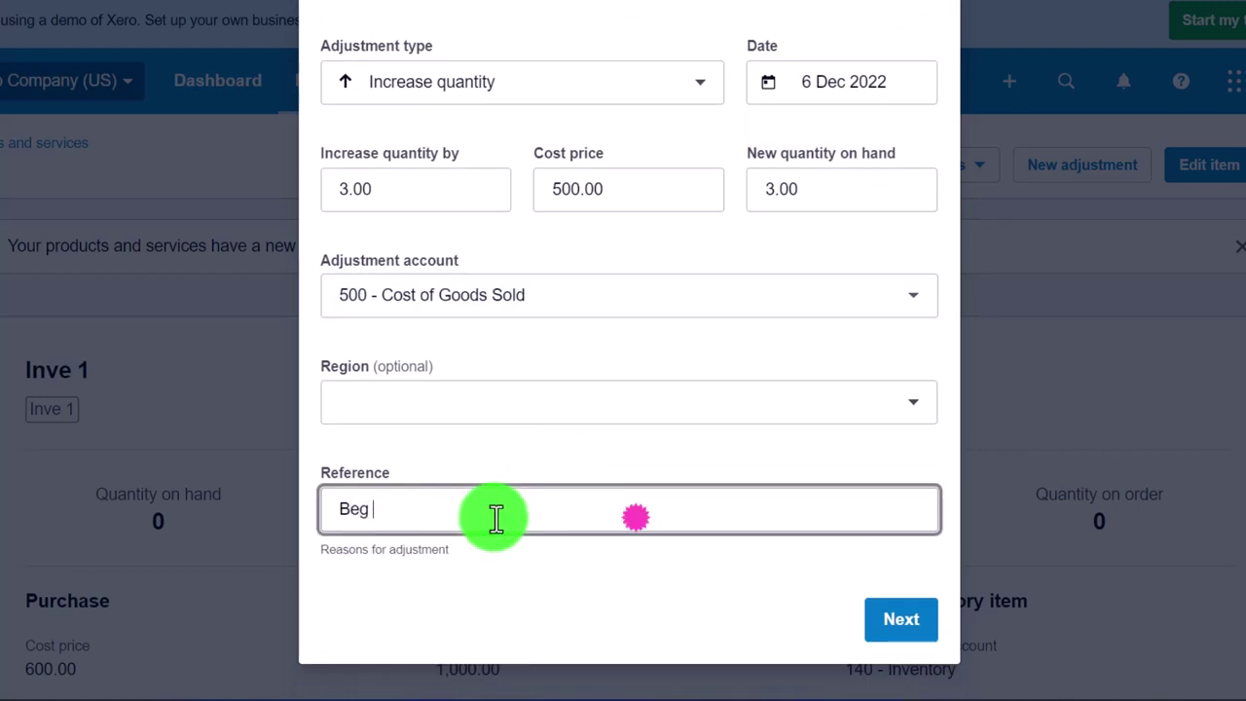
{"action": "left_click", "coordinate": [876, 620]}
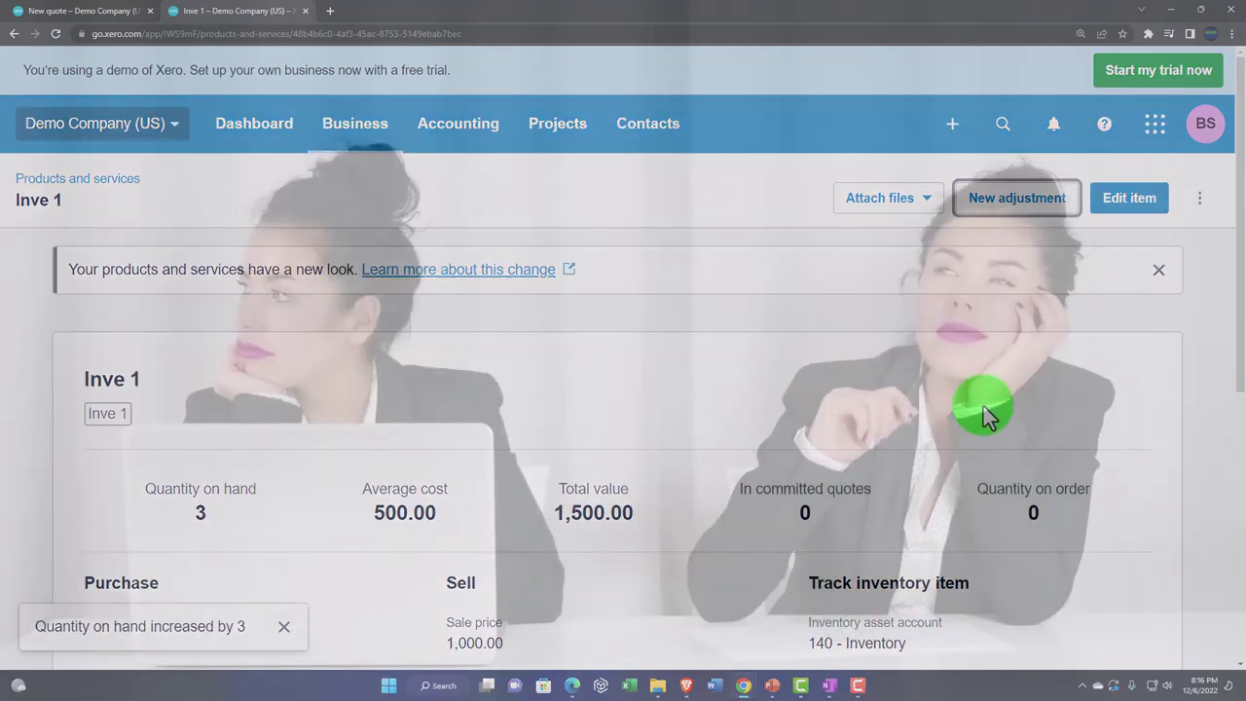
Step: Look over the details of Inve 1 and return to the products and services list
{"action": "scroll", "coordinate": [946, 256], "scroll_direction": "down", "scroll_amount": 2}
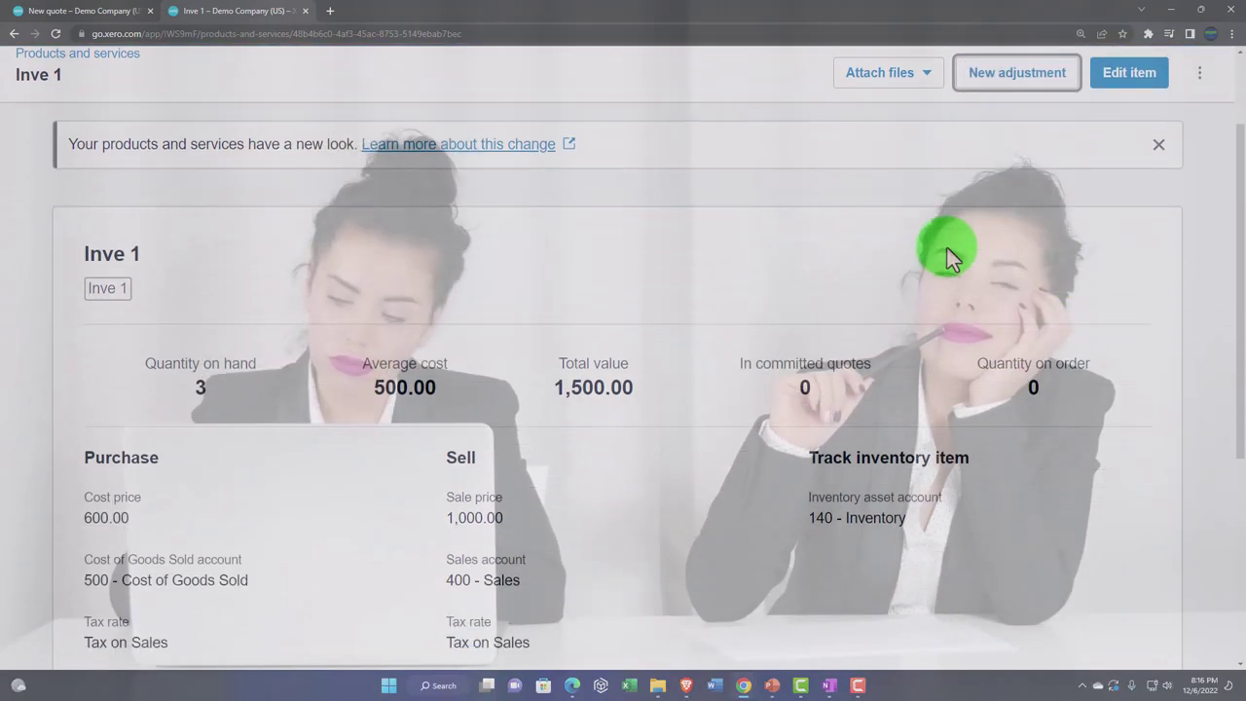
{"action": "scroll", "coordinate": [944, 252], "scroll_direction": "up", "scroll_amount": 2}
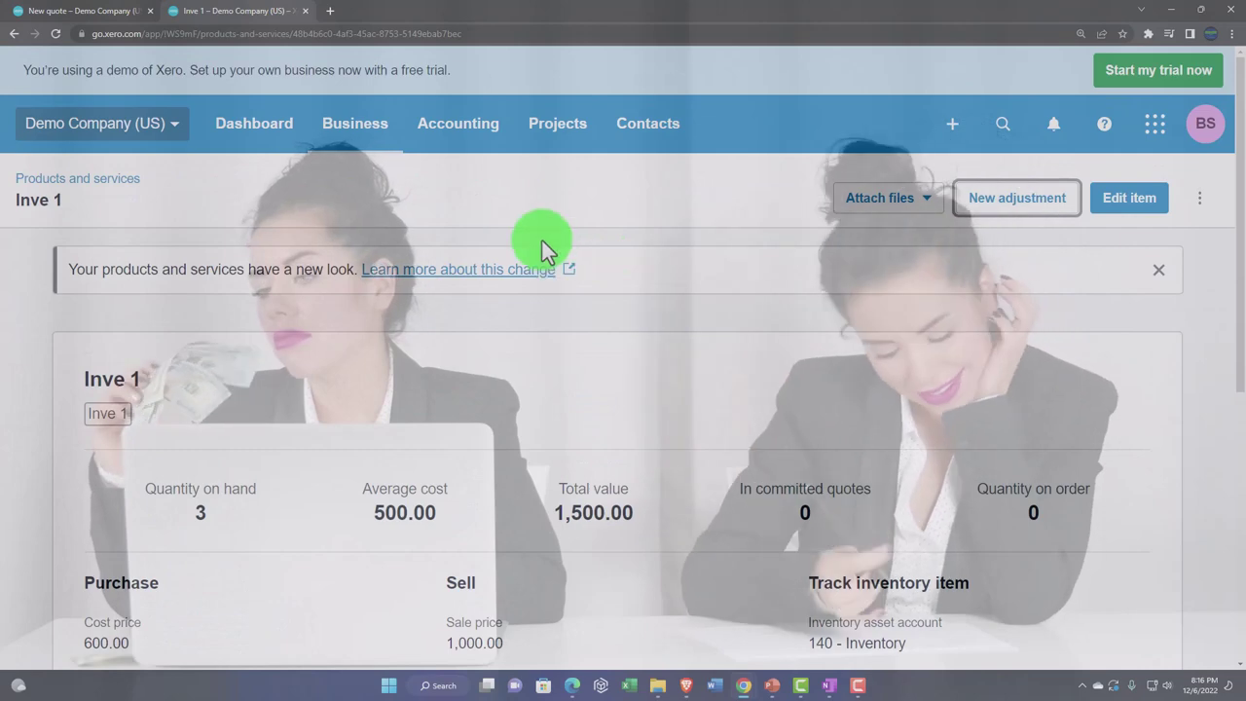
{"action": "left_click", "coordinate": [368, 132]}
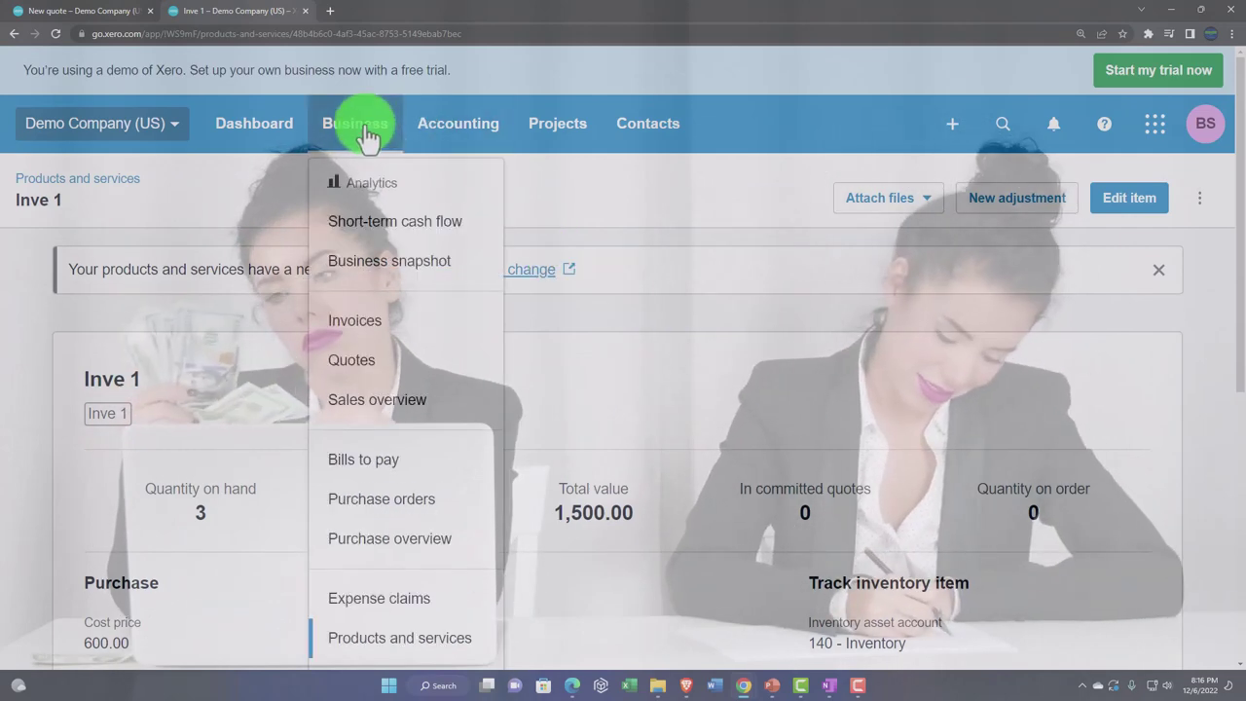
{"action": "scroll", "coordinate": [401, 415], "scroll_direction": "down", "scroll_amount": 2}
{"action": "left_click", "coordinate": [403, 454]}
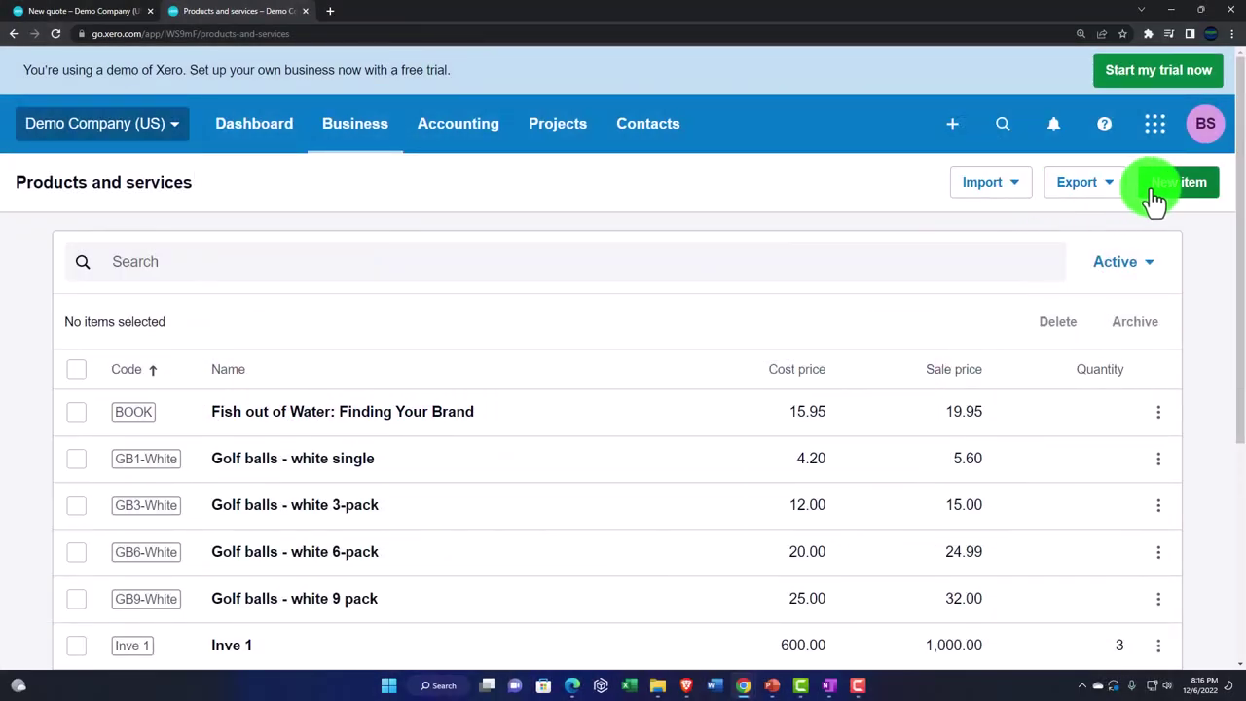
Step: Start a new item in the products and services list with Service as both its code and name
{"action": "left_click", "coordinate": [1158, 187]}
{"action": "left_click", "coordinate": [342, 173]}
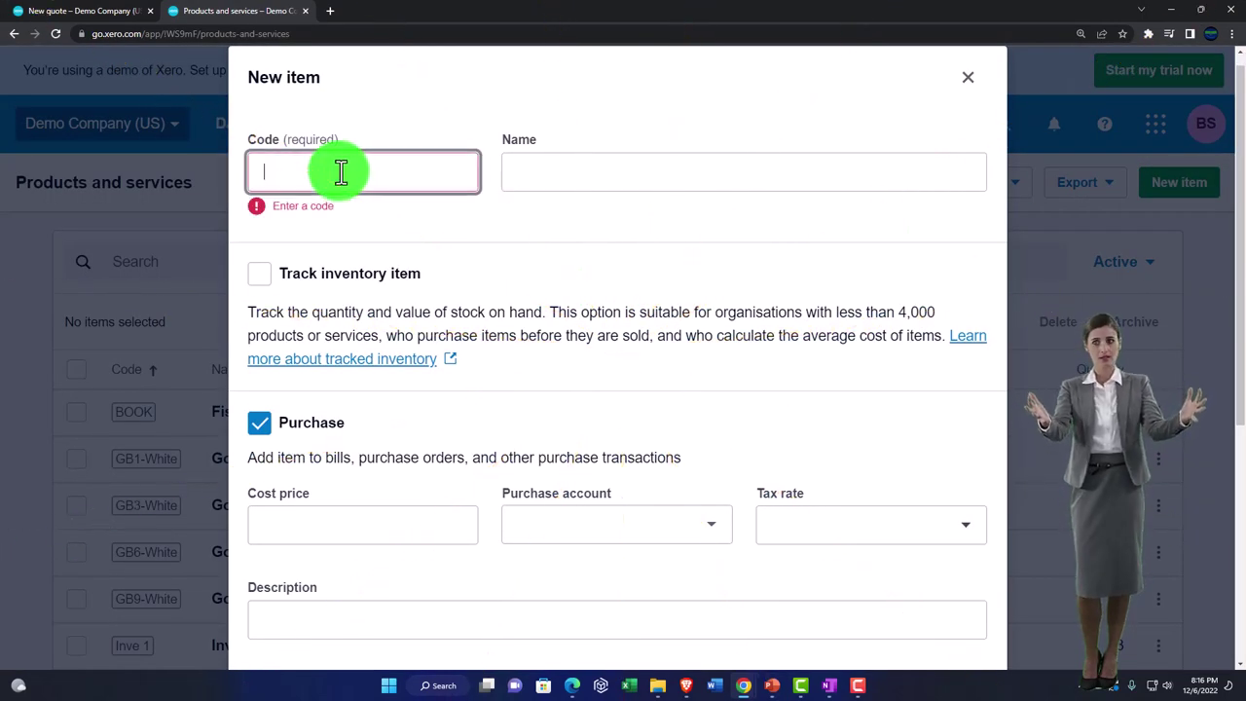
{"action": "type", "text": "Service"}
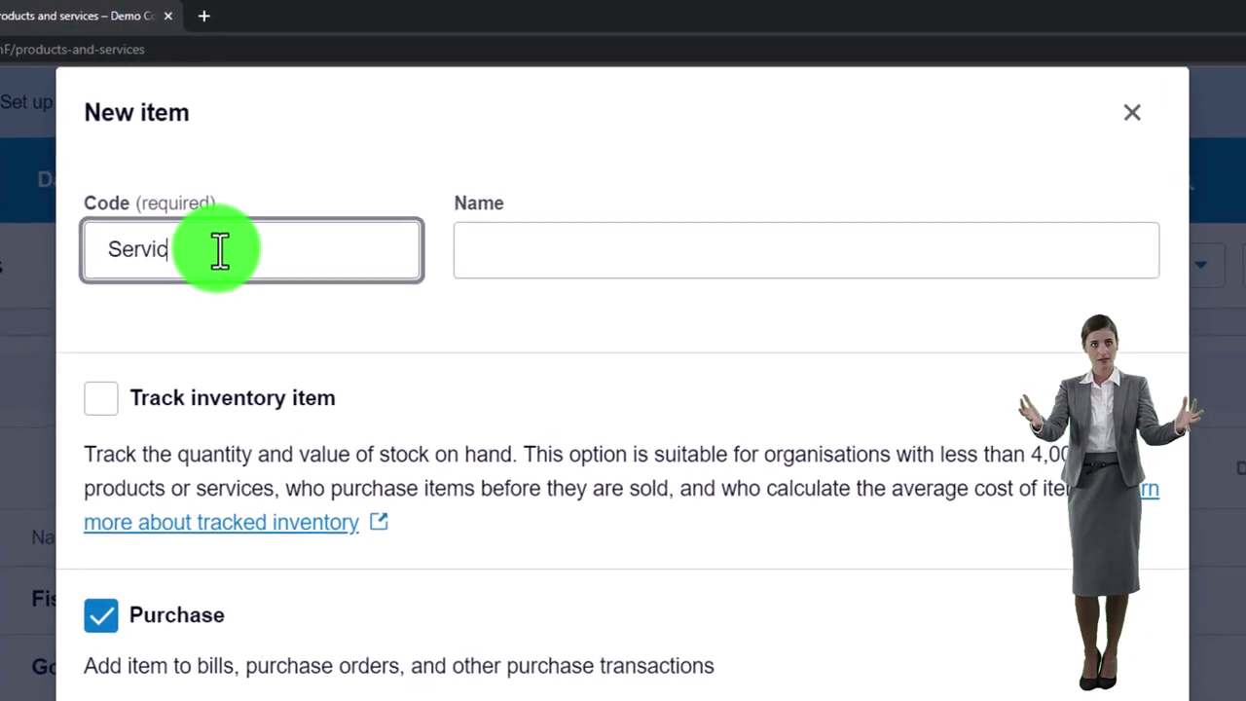
{"action": "key", "text": "Tab"}
{"action": "left_click_drag", "start_coordinate": [218, 252], "coordinate": [69, 249]}
{"action": "key", "text": "ctrl+c"}
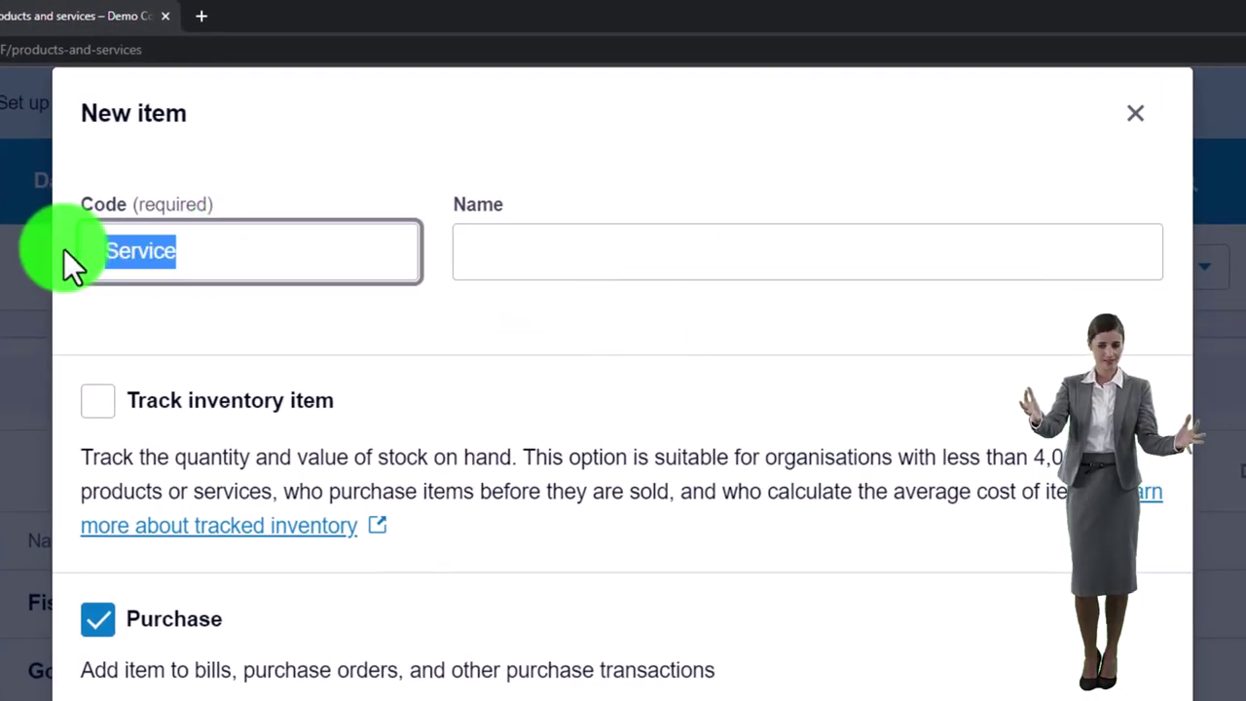
{"action": "left_click", "coordinate": [554, 269]}
{"action": "key", "text": "ctrl+v"}
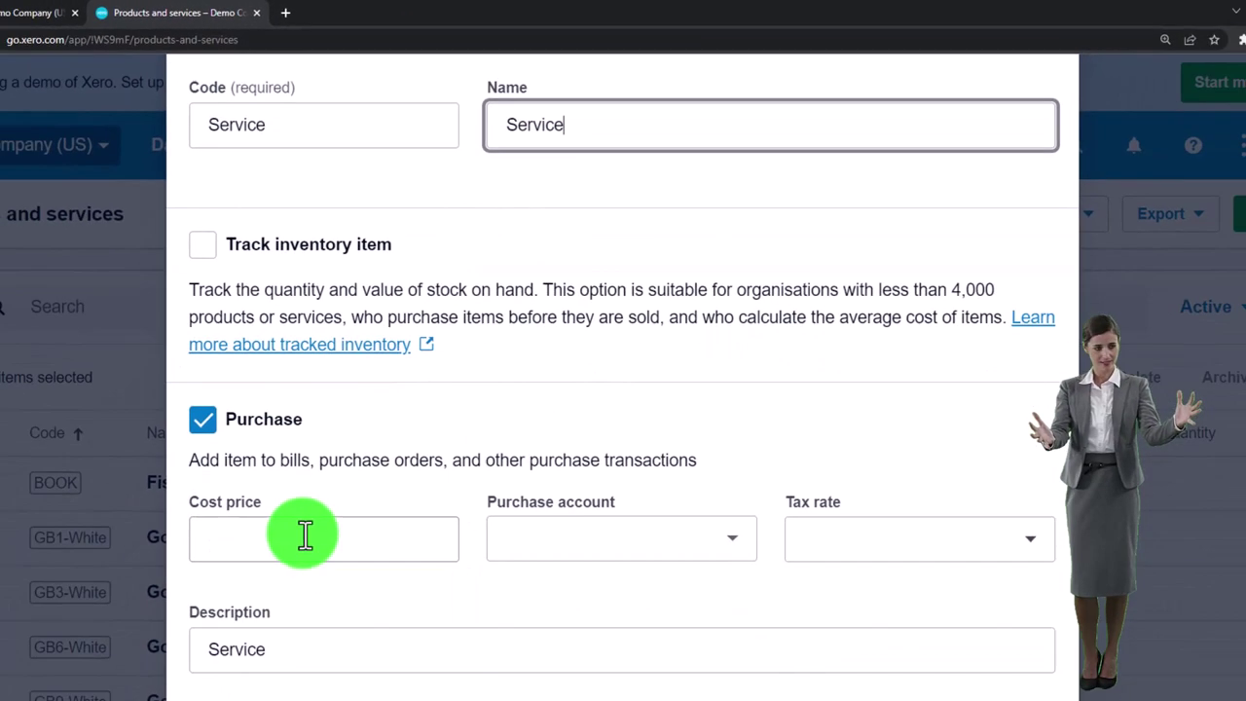
Step: Set the Service item's cost price to 300.00 and its purchase account to 400 - Sales, and save the item
{"action": "left_click", "coordinate": [310, 526]}
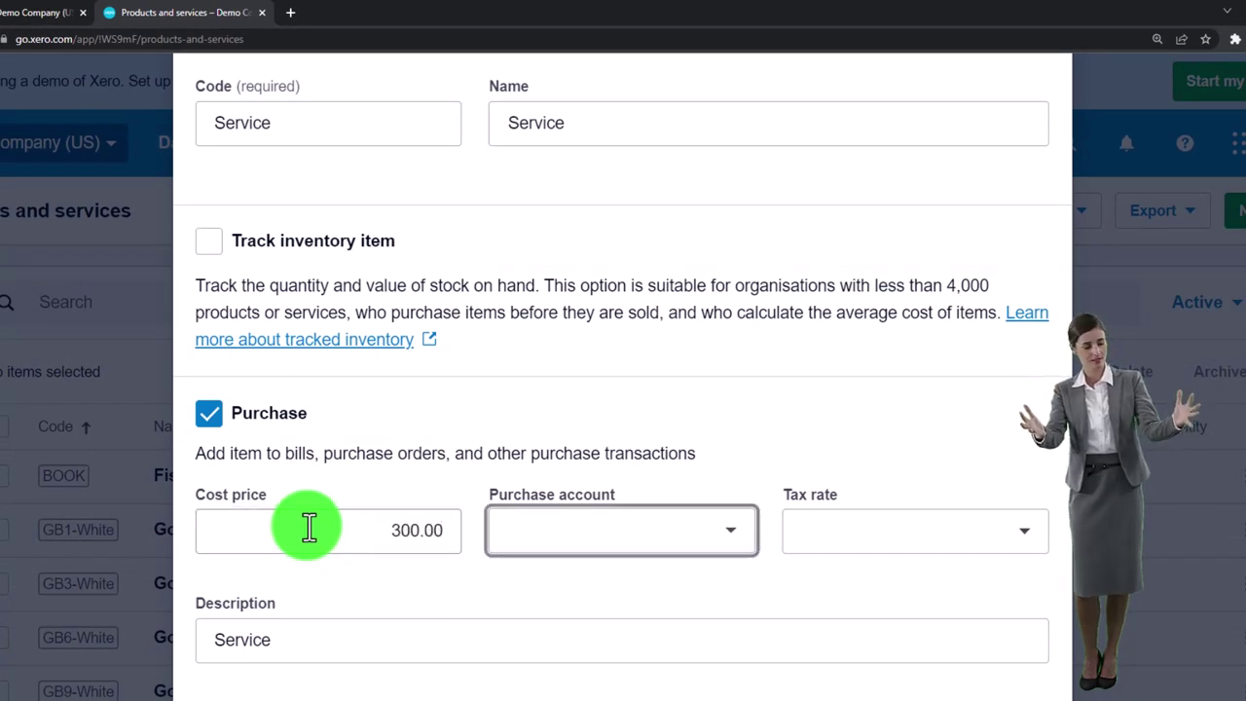
{"action": "left_click", "coordinate": [723, 550]}
{"action": "type", "text": "sa"}
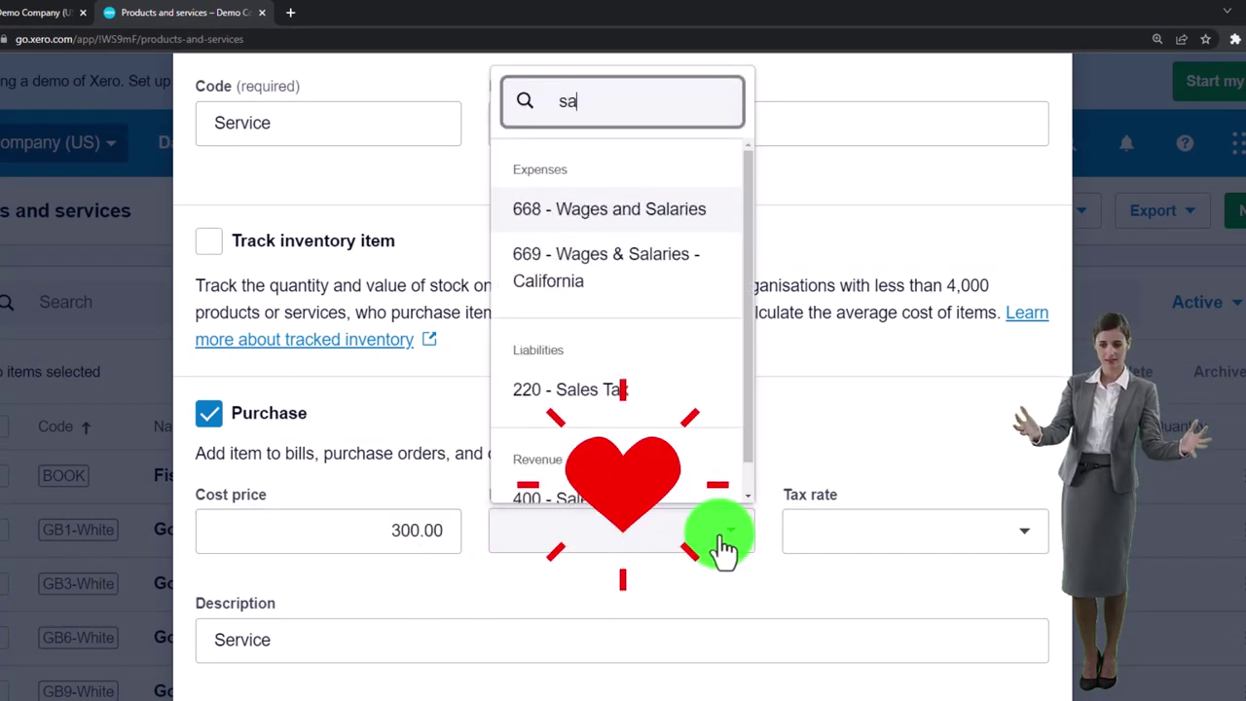
{"action": "type", "text": "l"}
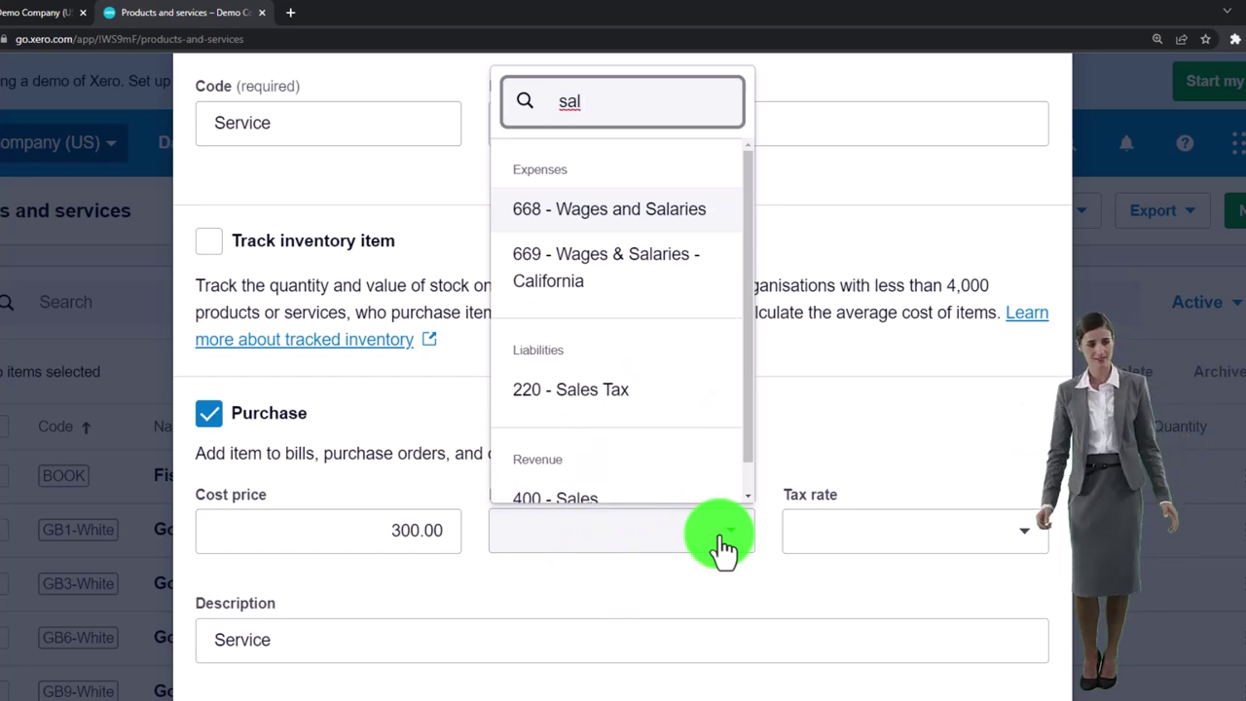
{"action": "key", "text": "BackSpace"}
{"action": "key", "text": "BackSpace"}
{"action": "type", "text": "ales"}
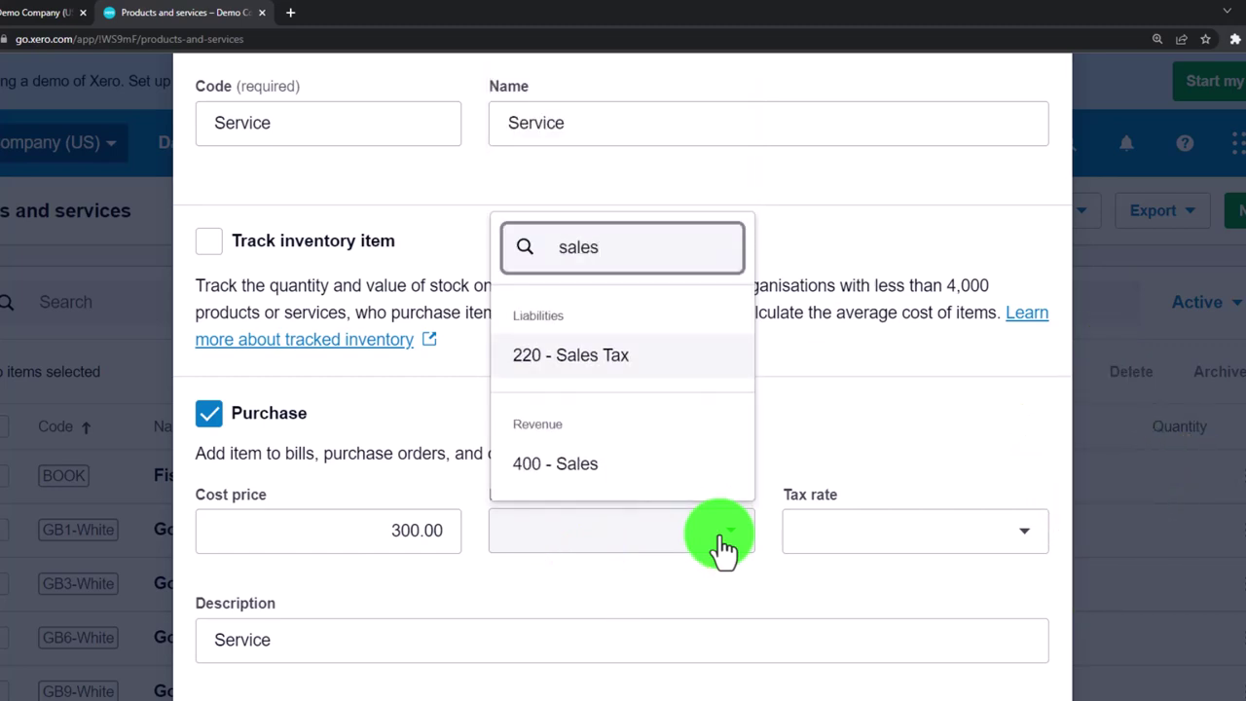
{"action": "left_click", "coordinate": [614, 468]}
{"action": "scroll", "coordinate": [595, 413], "scroll_direction": "down", "scroll_amount": 3}
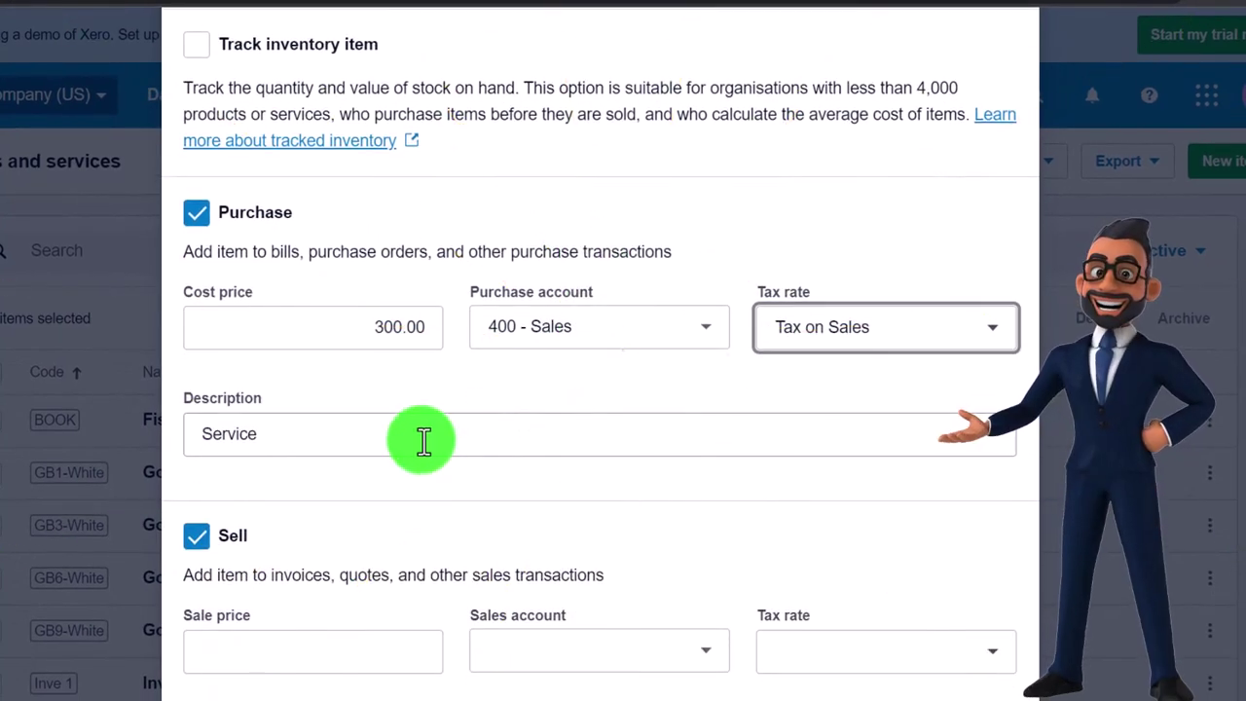
{"action": "scroll", "coordinate": [423, 441], "scroll_direction": "down", "scroll_amount": 2}
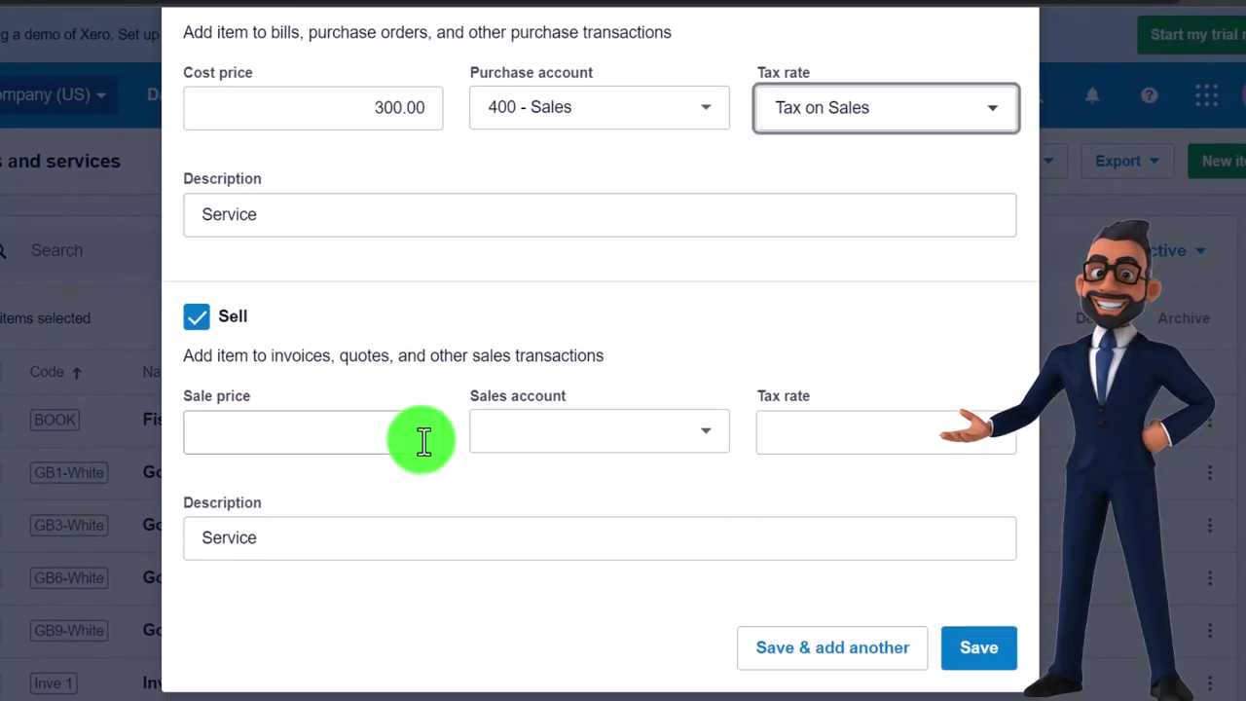
{"action": "left_click", "coordinate": [969, 657]}
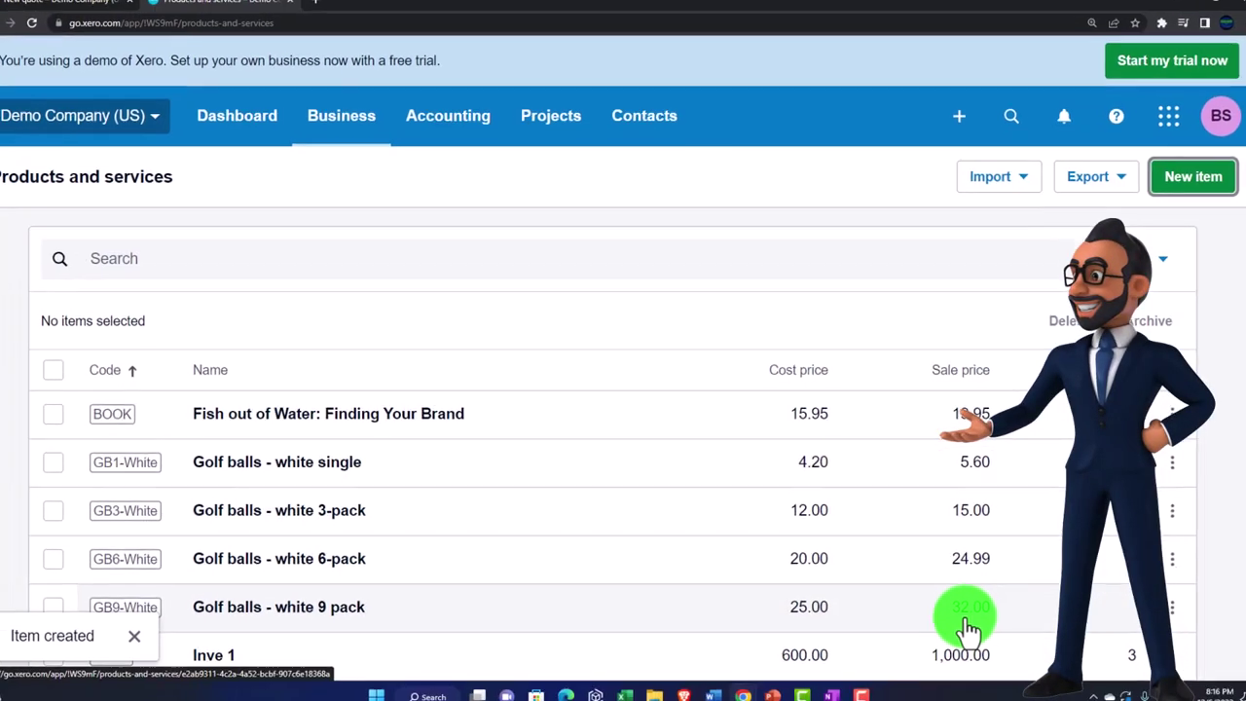
Step: Return to the new quote and add the item Inve 1 to its first line with a quantity of 3
{"action": "left_click", "coordinate": [78, 11]}
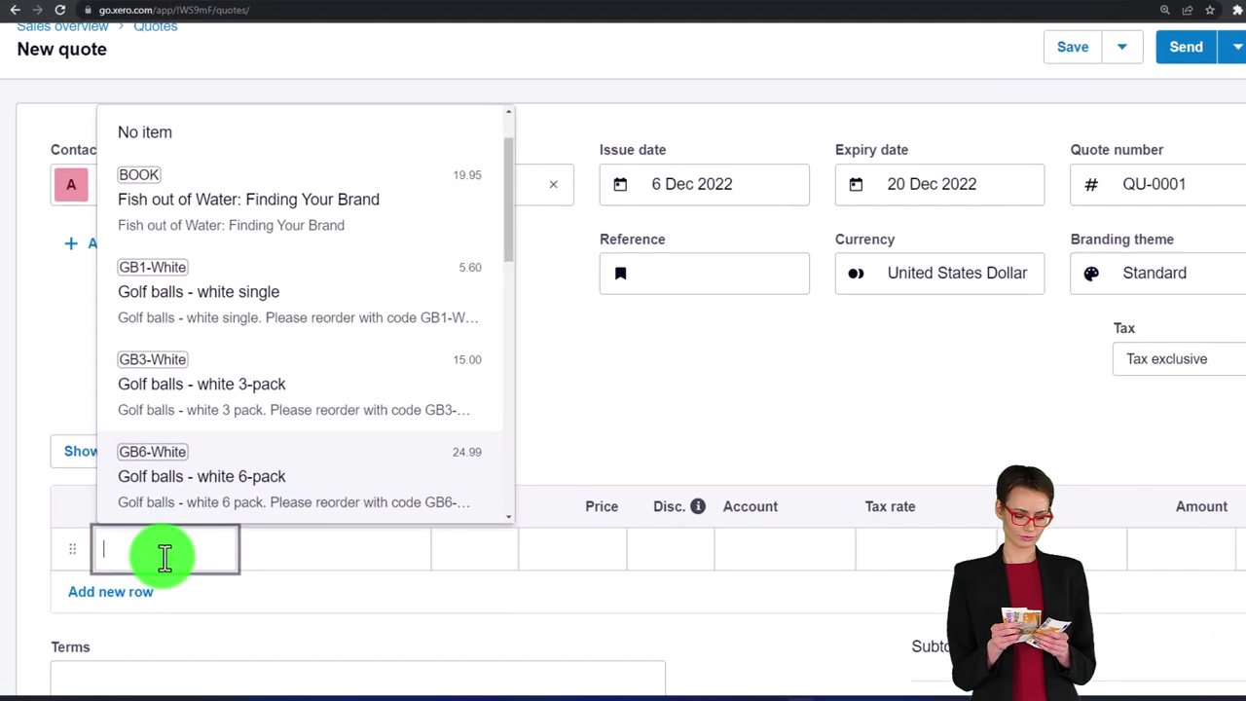
{"action": "type", "text": "inv"}
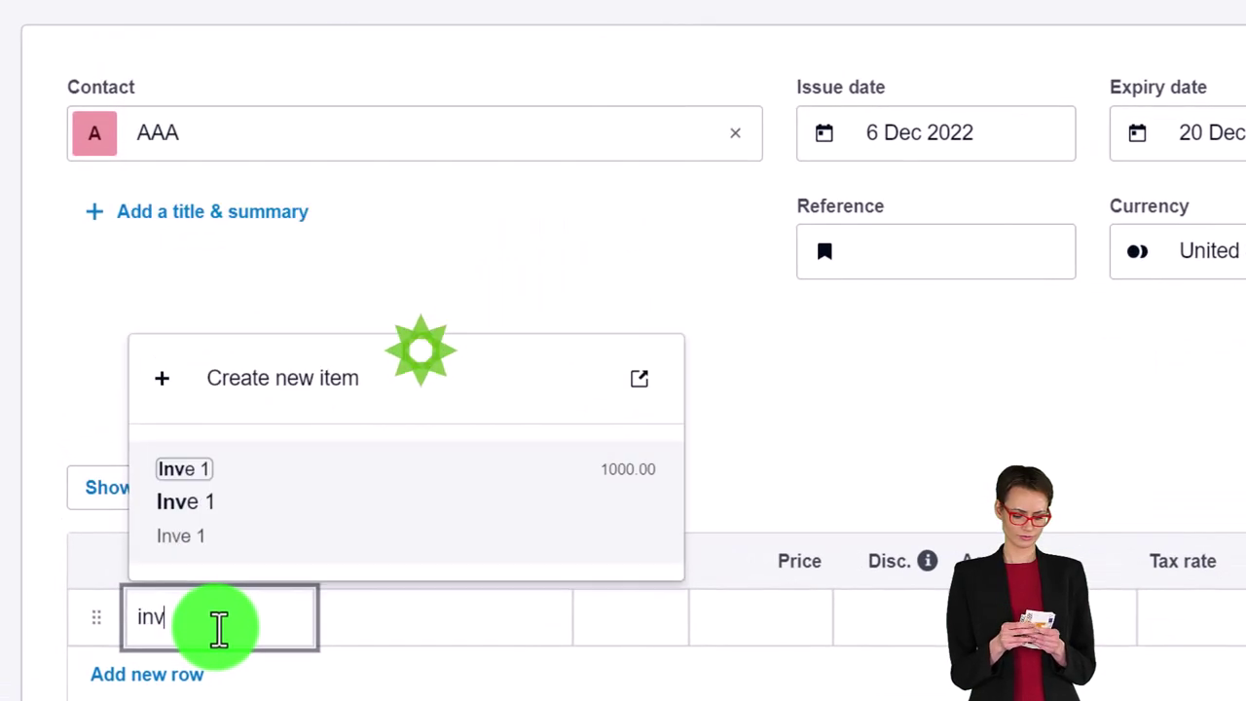
{"action": "left_click", "coordinate": [226, 514]}
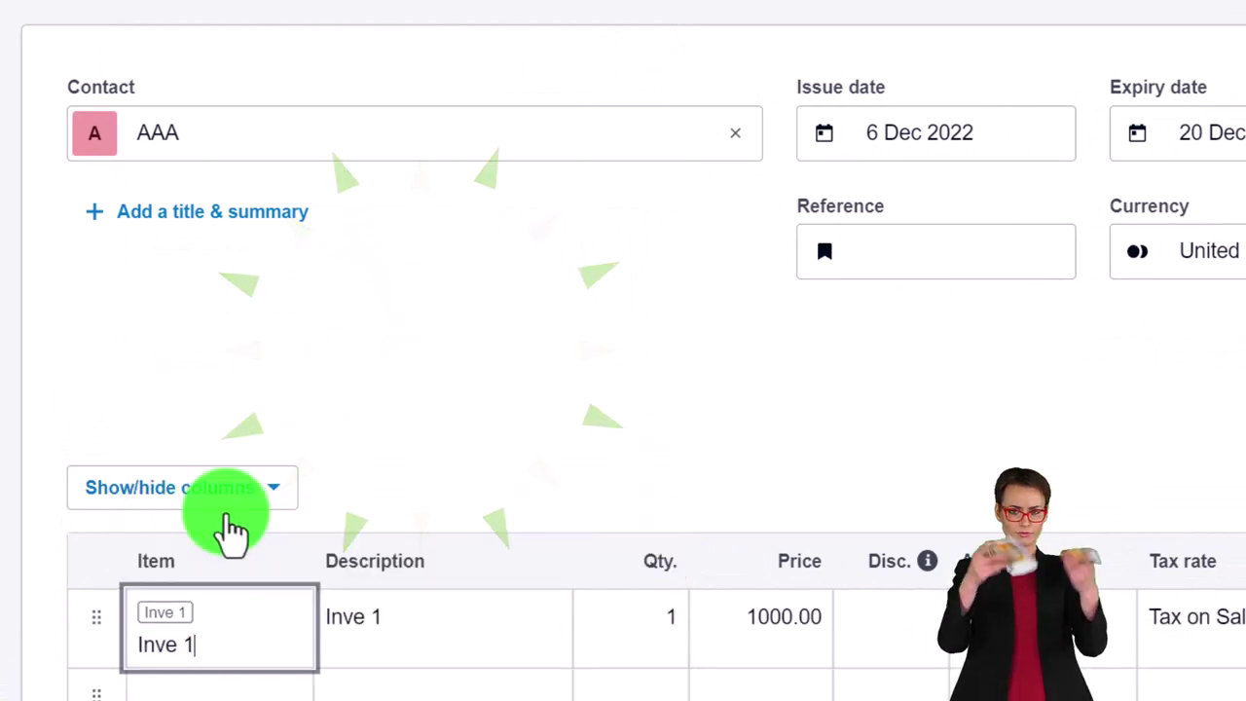
{"action": "key", "text": "Tab"}
{"action": "key", "text": "Tab"}
{"action": "key", "text": "Tab"}
{"action": "key", "text": "Tab"}
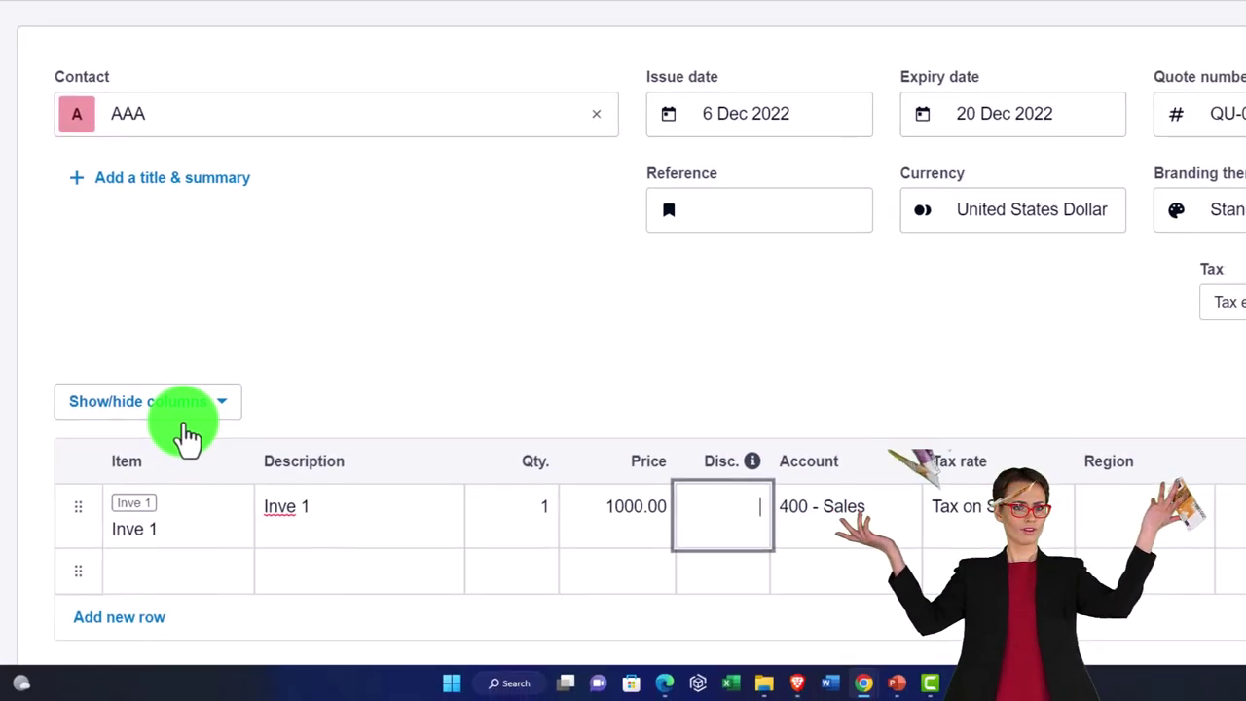
{"action": "left_click", "coordinate": [545, 525]}
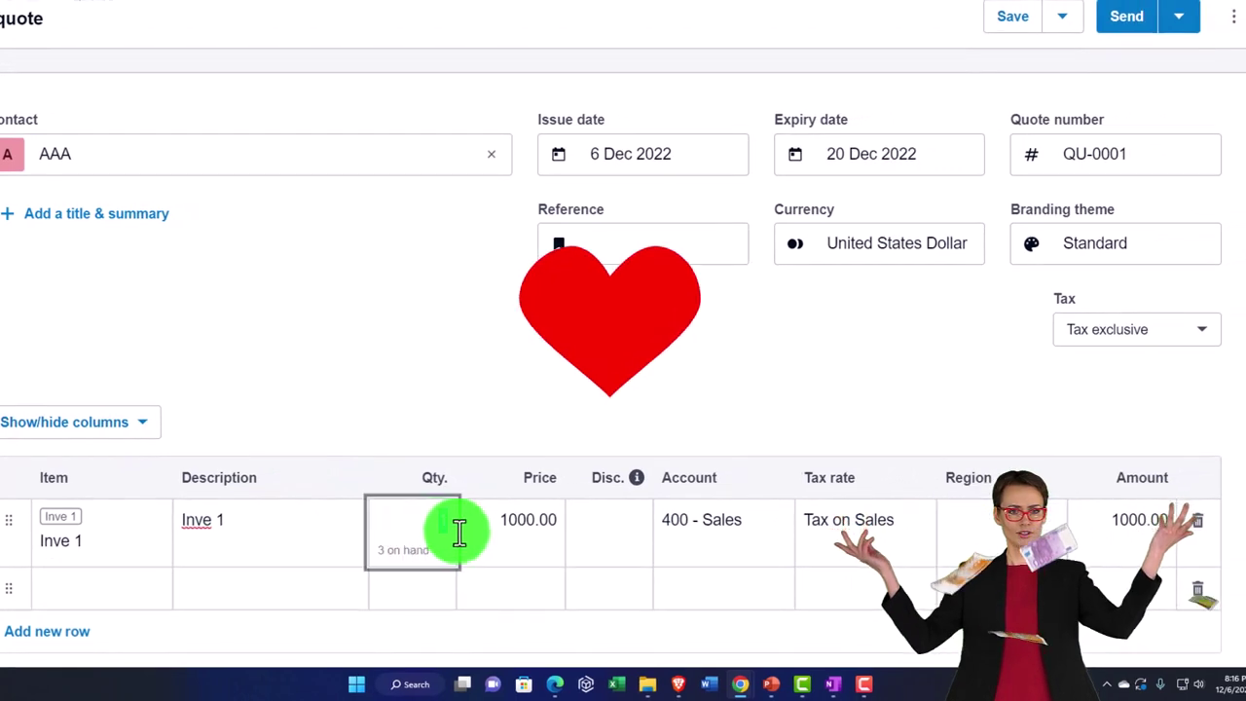
{"action": "type", "text": "3"}
{"action": "key", "text": "Tab"}
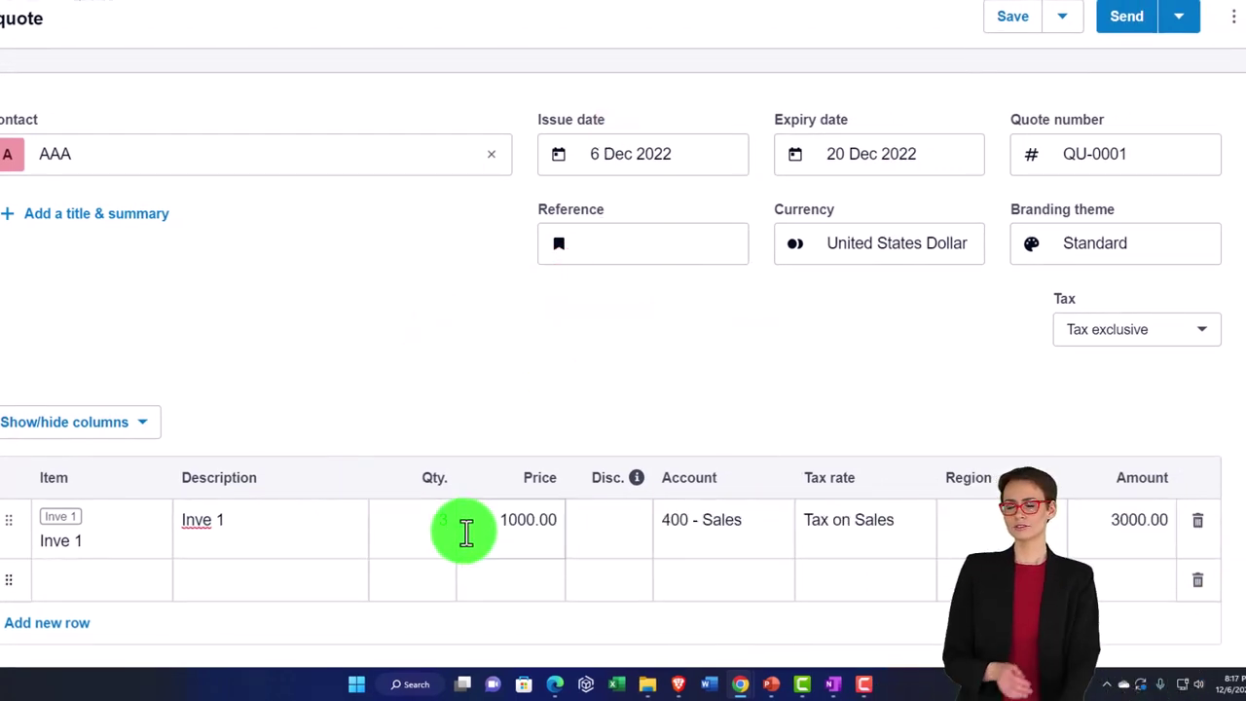
Step: Add the Service item on the quote's second line with a quantity of 2 and a price of 300.00
{"action": "left_click", "coordinate": [70, 579]}
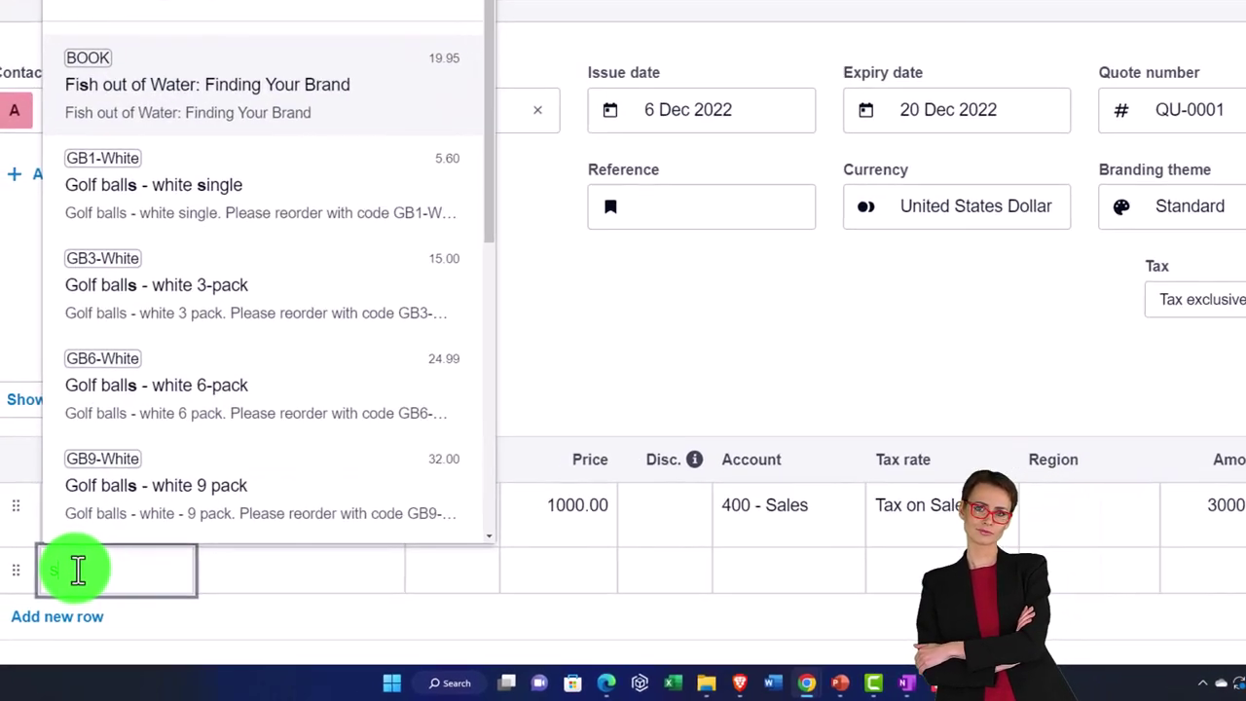
{"action": "type", "text": "ser"}
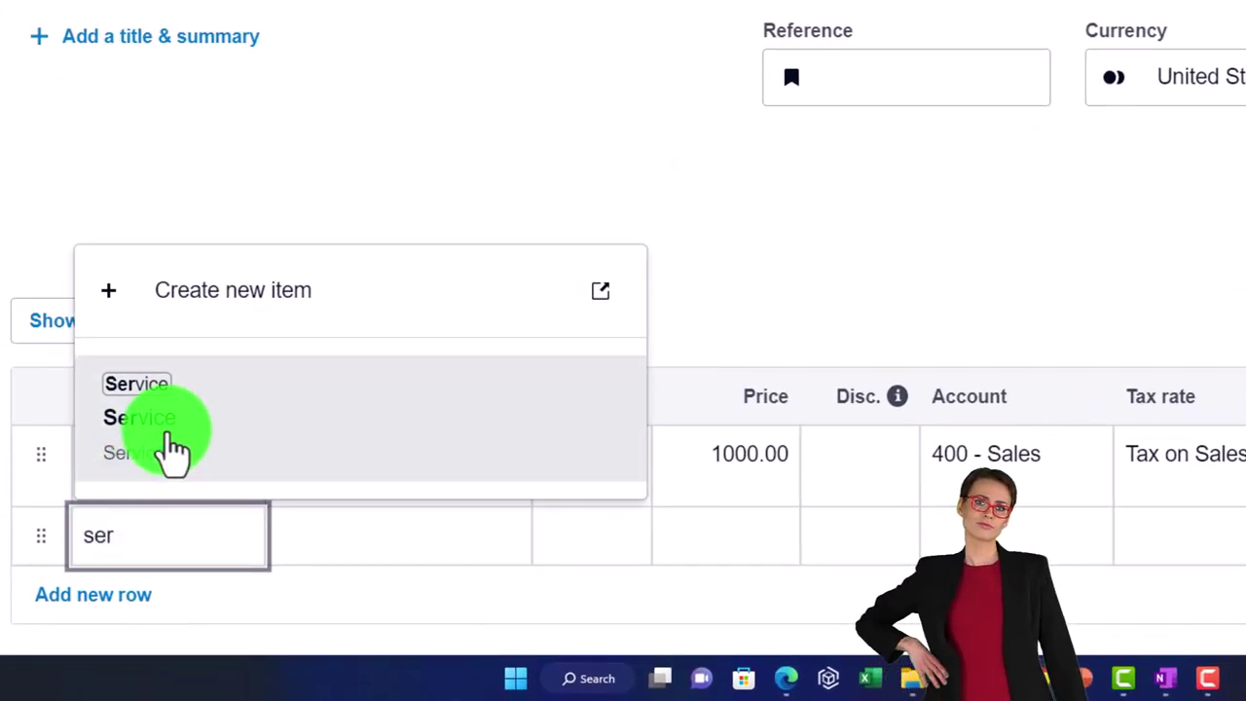
{"action": "left_click", "coordinate": [173, 440]}
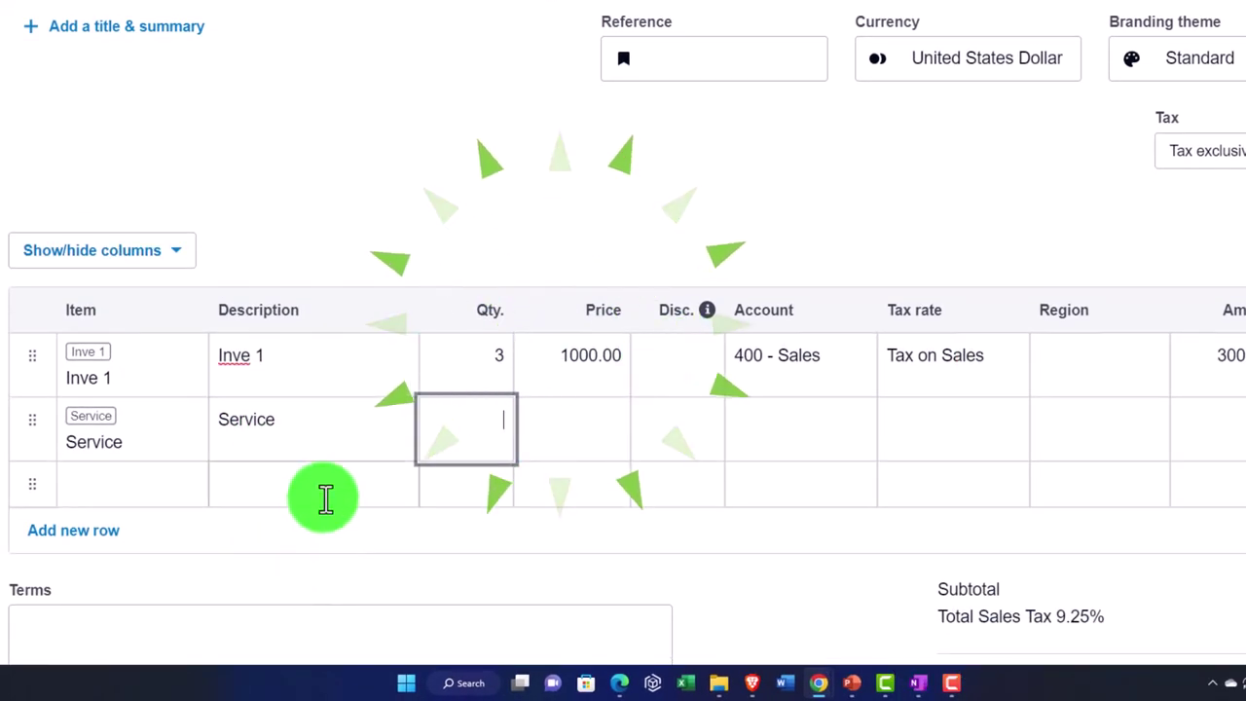
{"action": "type", "text": "3"}
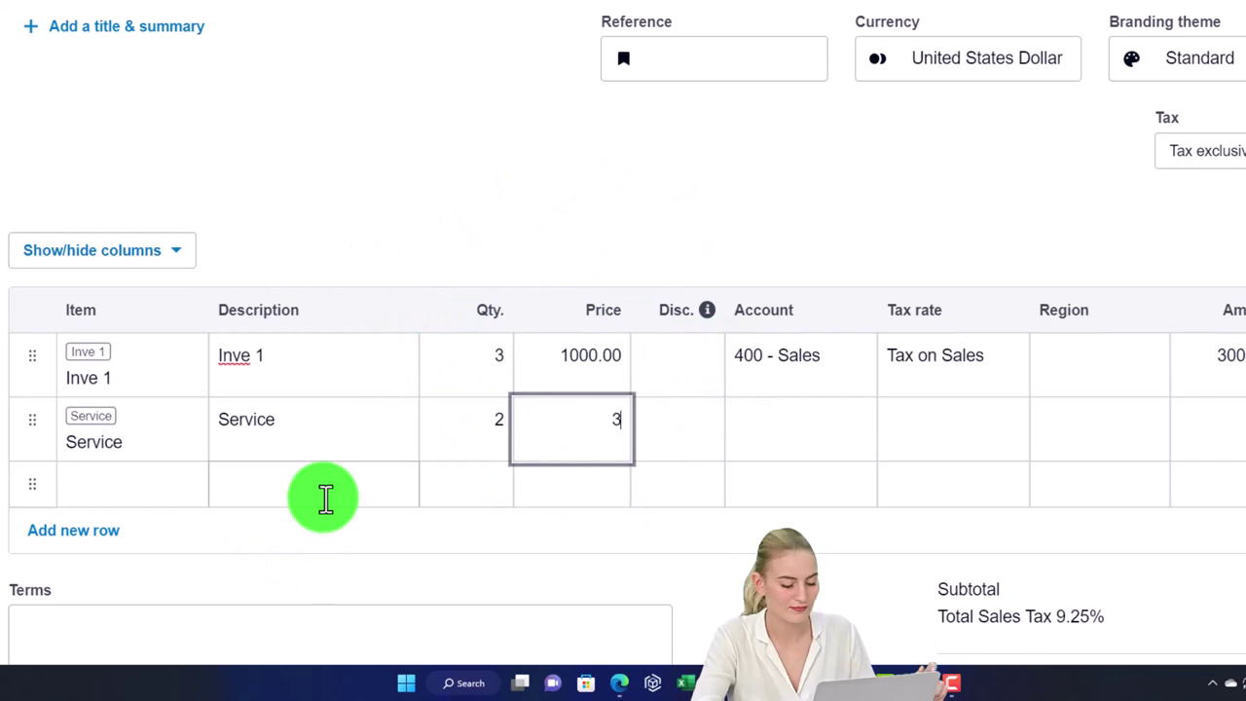
{"action": "type", "text": "00"}
{"action": "key", "text": "Tab"}
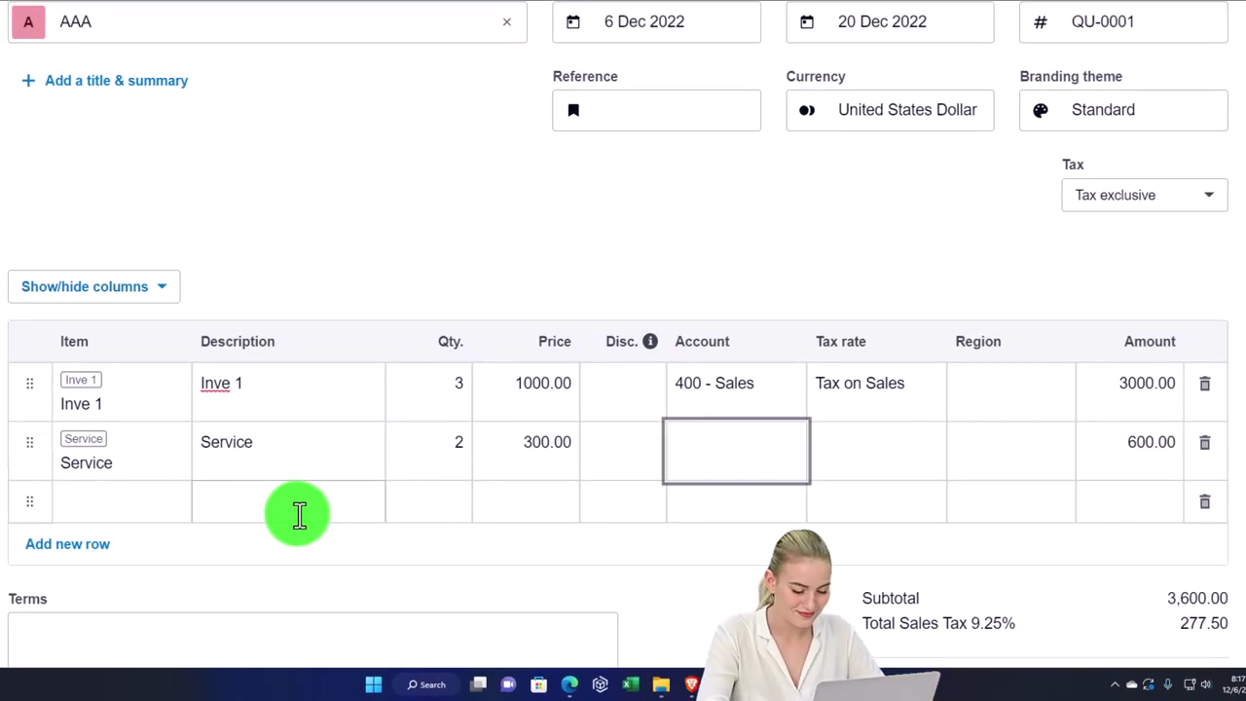
Step: Assign the Service line to account 400 - Sales and set its tax rate to No tax rate
{"action": "type", "text": "400"}
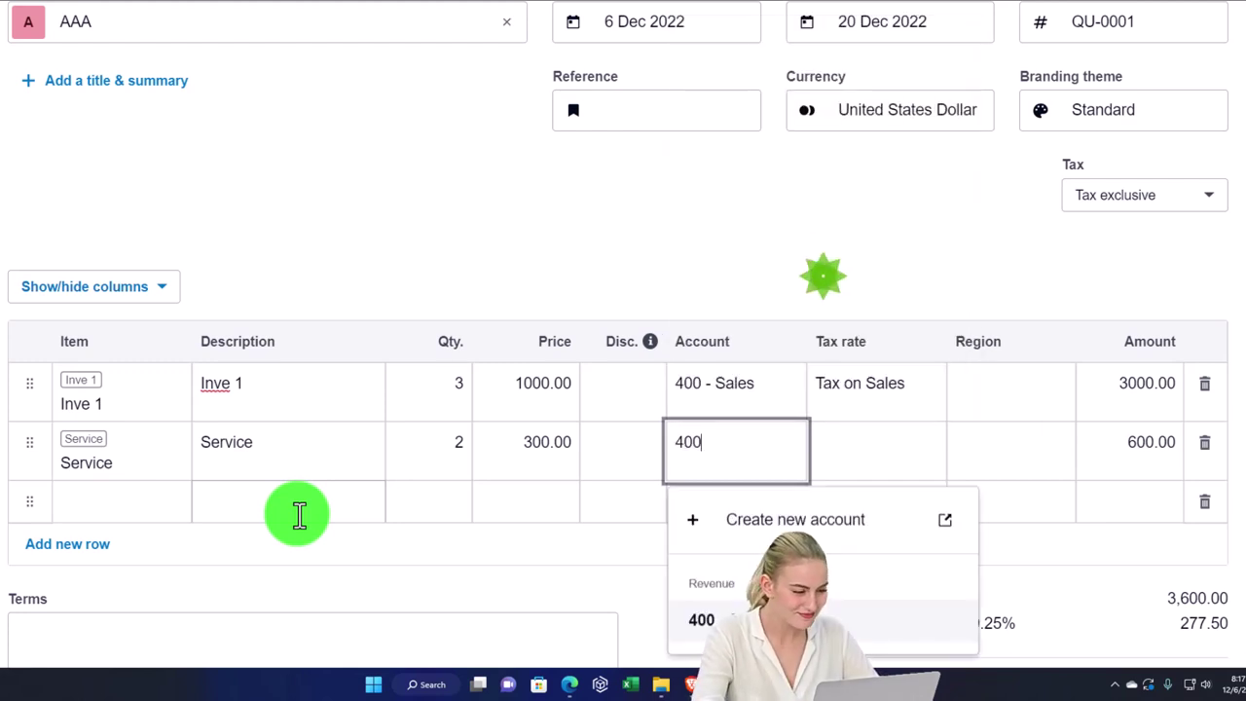
{"action": "key", "text": "Tab"}
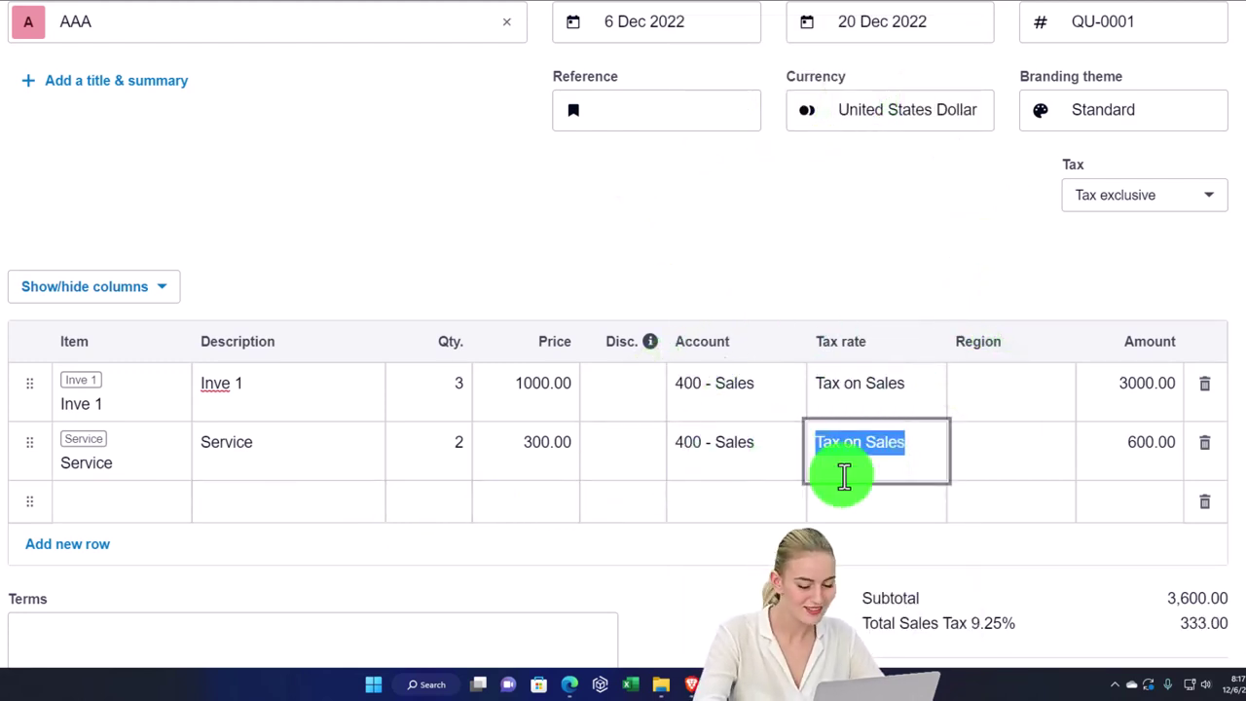
{"action": "scroll", "coordinate": [897, 470], "scroll_direction": "down", "scroll_amount": 1}
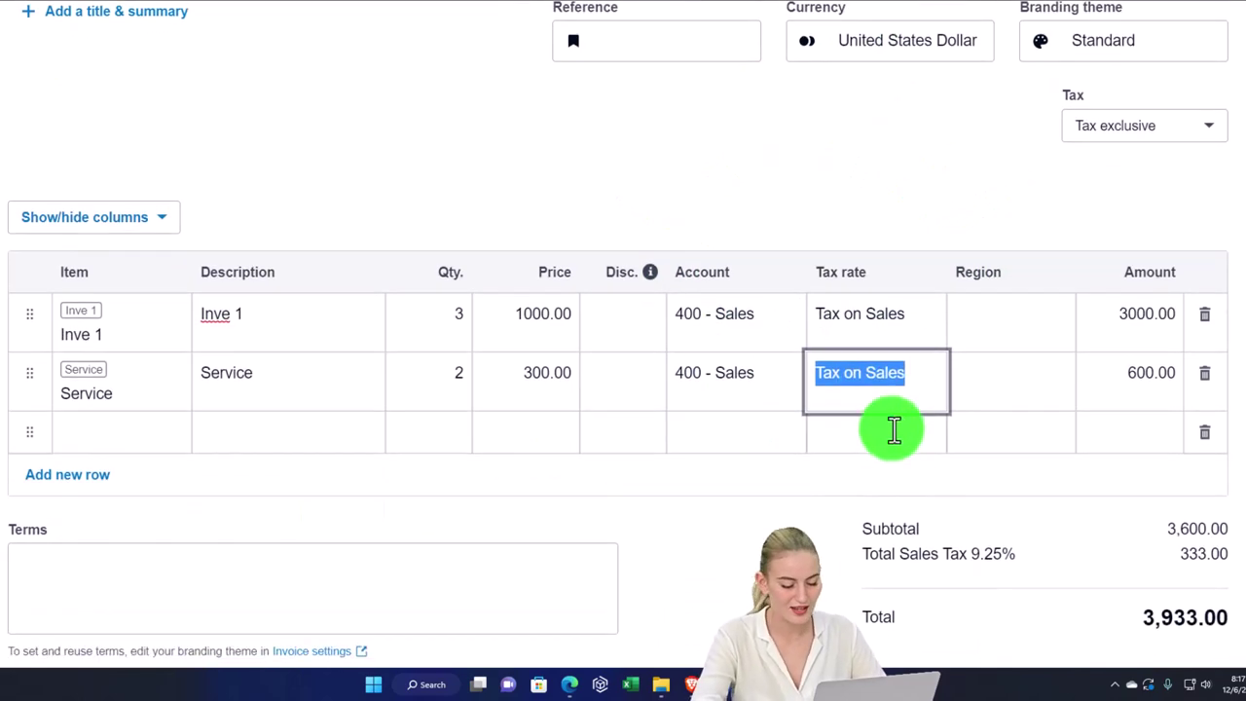
{"action": "left_click", "coordinate": [915, 379]}
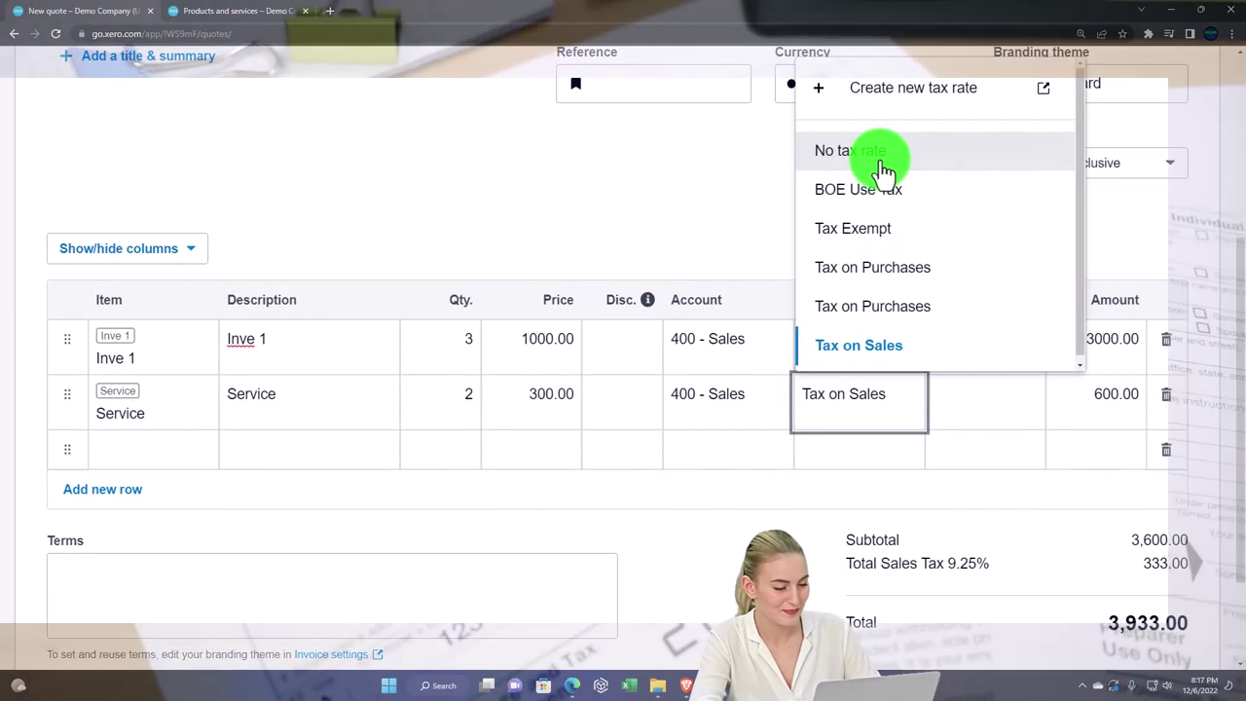
{"action": "left_click", "coordinate": [883, 172]}
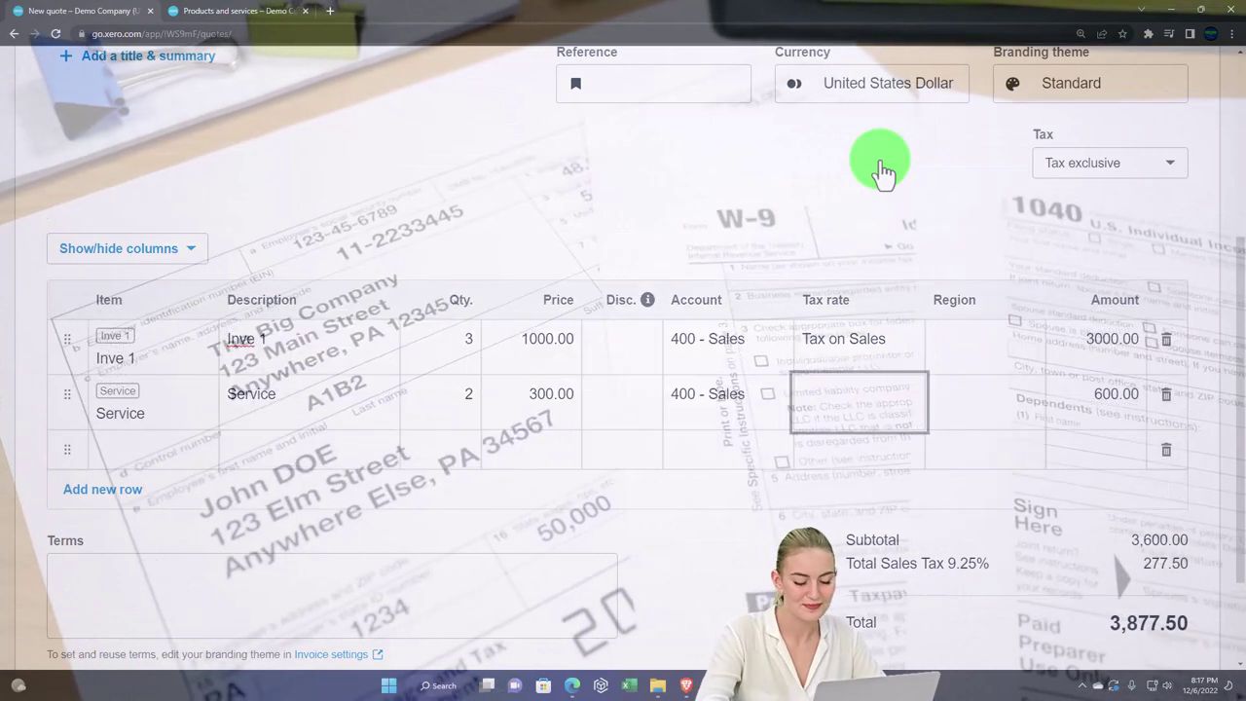
{"action": "key", "text": "Tab"}
{"action": "key", "text": "Tab"}
{"action": "key", "text": "Tab"}
{"action": "key", "text": "Tab"}
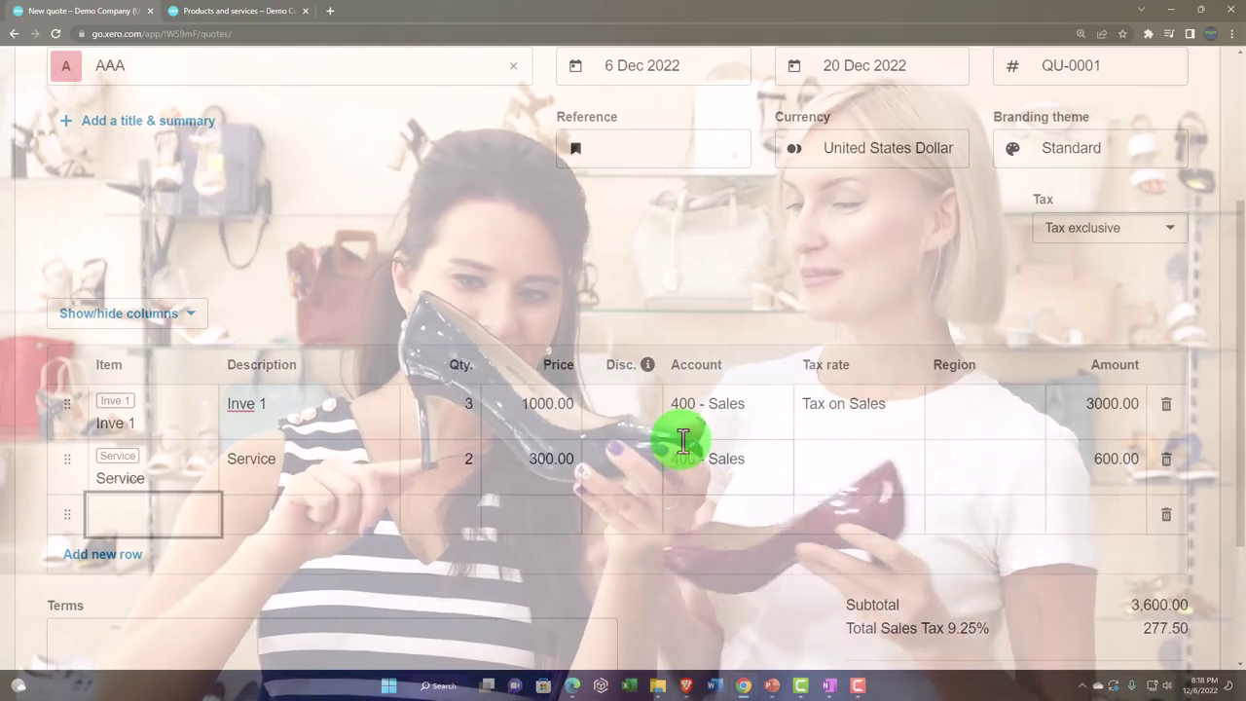
Step: Check the quote's totals, save the quote and mark it as sent
{"action": "scroll", "coordinate": [683, 441], "scroll_direction": "down", "scroll_amount": 1}
{"action": "scroll", "coordinate": [684, 441], "scroll_direction": "down", "scroll_amount": 1}
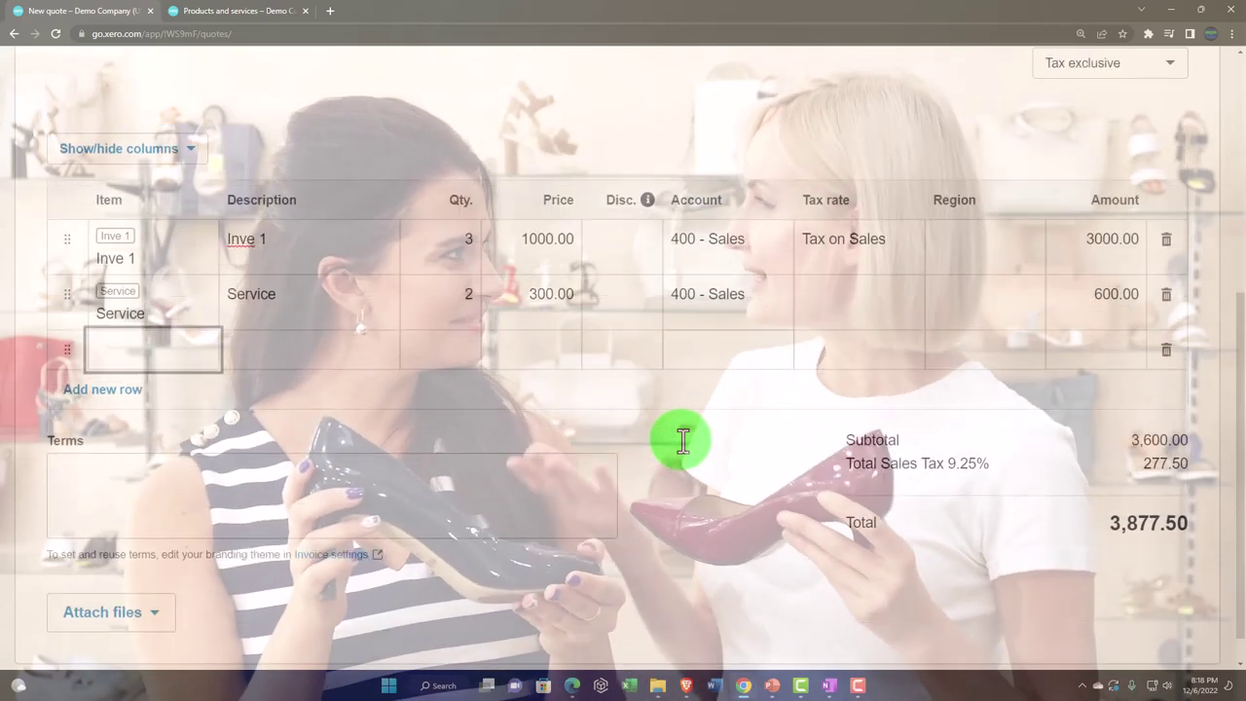
{"action": "scroll", "coordinate": [684, 441], "scroll_direction": "down", "scroll_amount": 1}
{"action": "left_click", "coordinate": [1044, 447]}
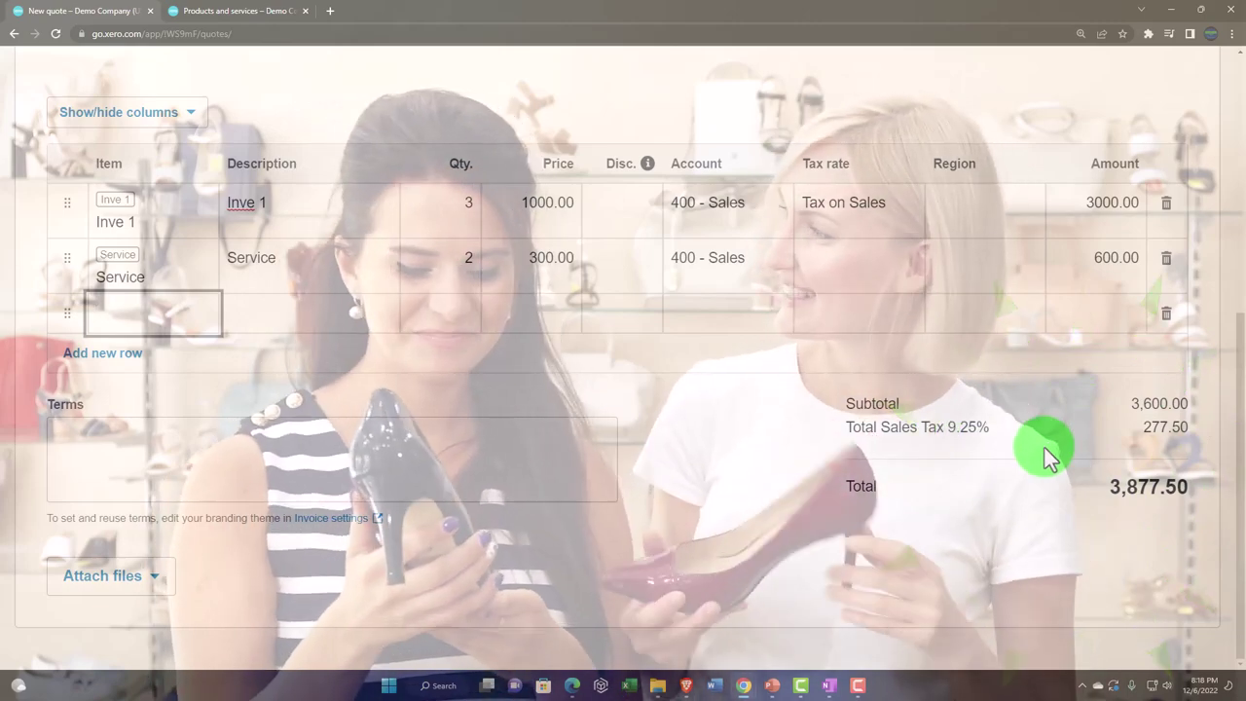
{"action": "scroll", "coordinate": [1044, 448], "scroll_direction": "up", "scroll_amount": 4}
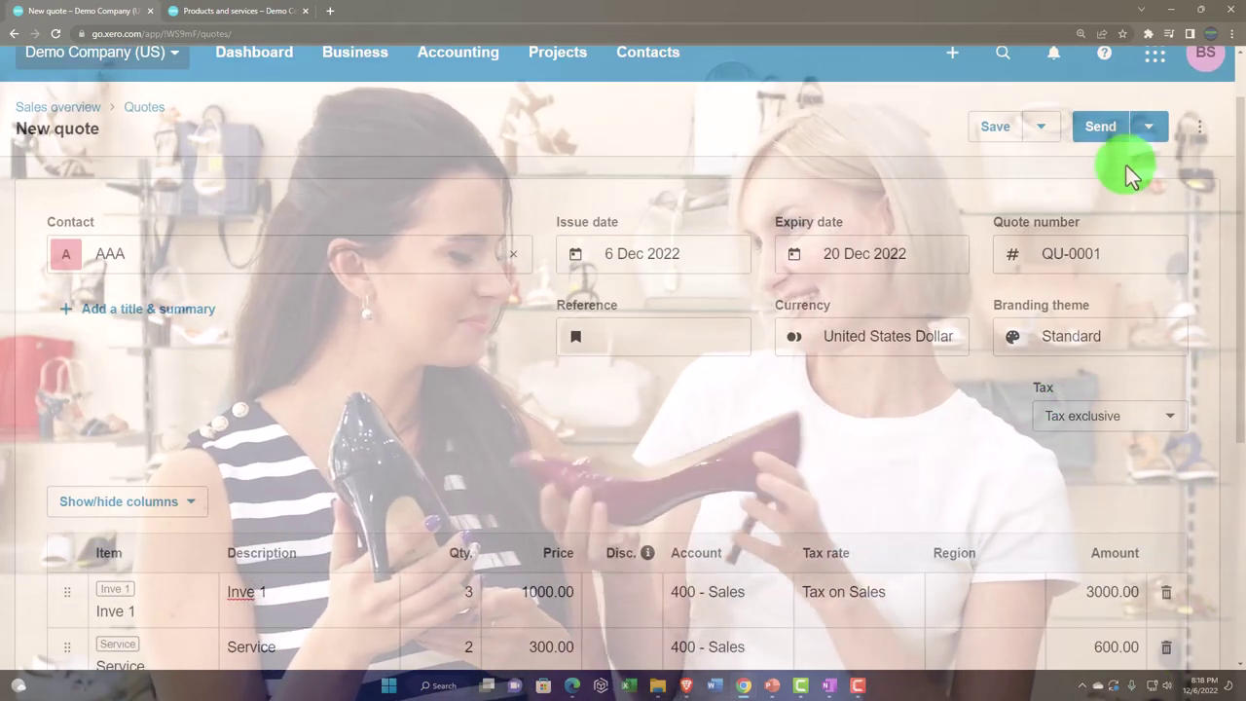
{"action": "left_click", "coordinate": [1149, 124]}
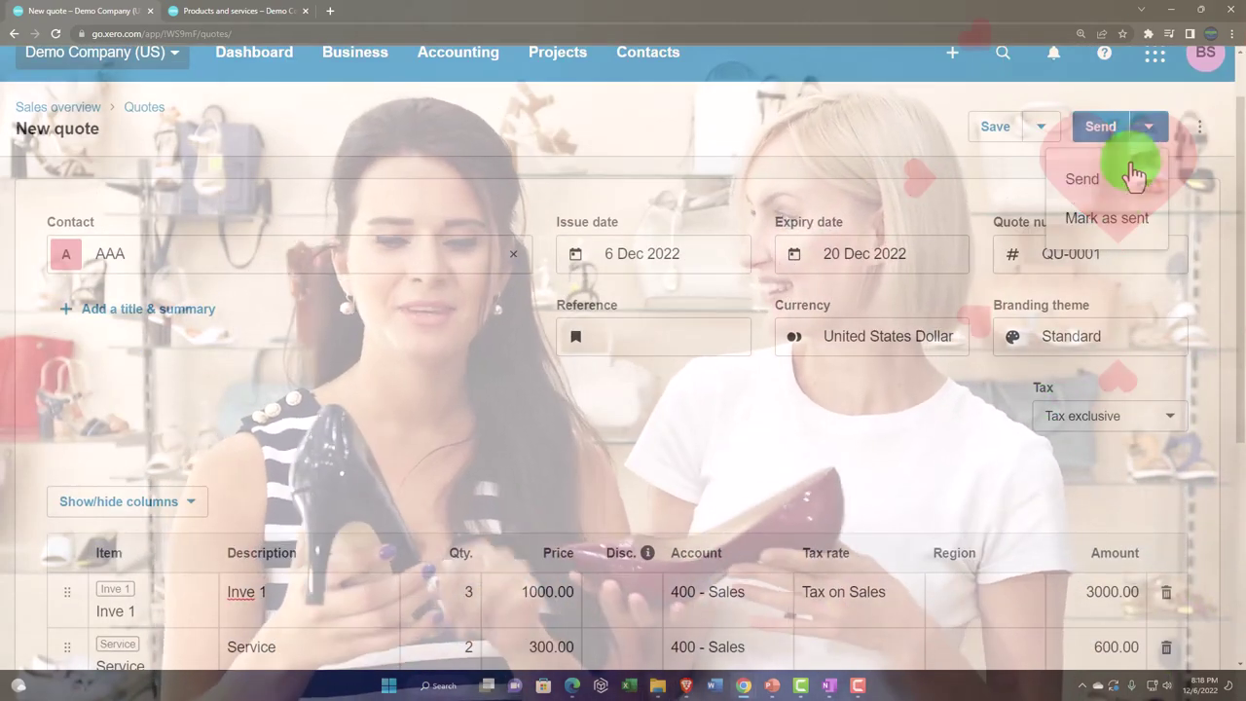
{"action": "left_click", "coordinate": [1003, 127]}
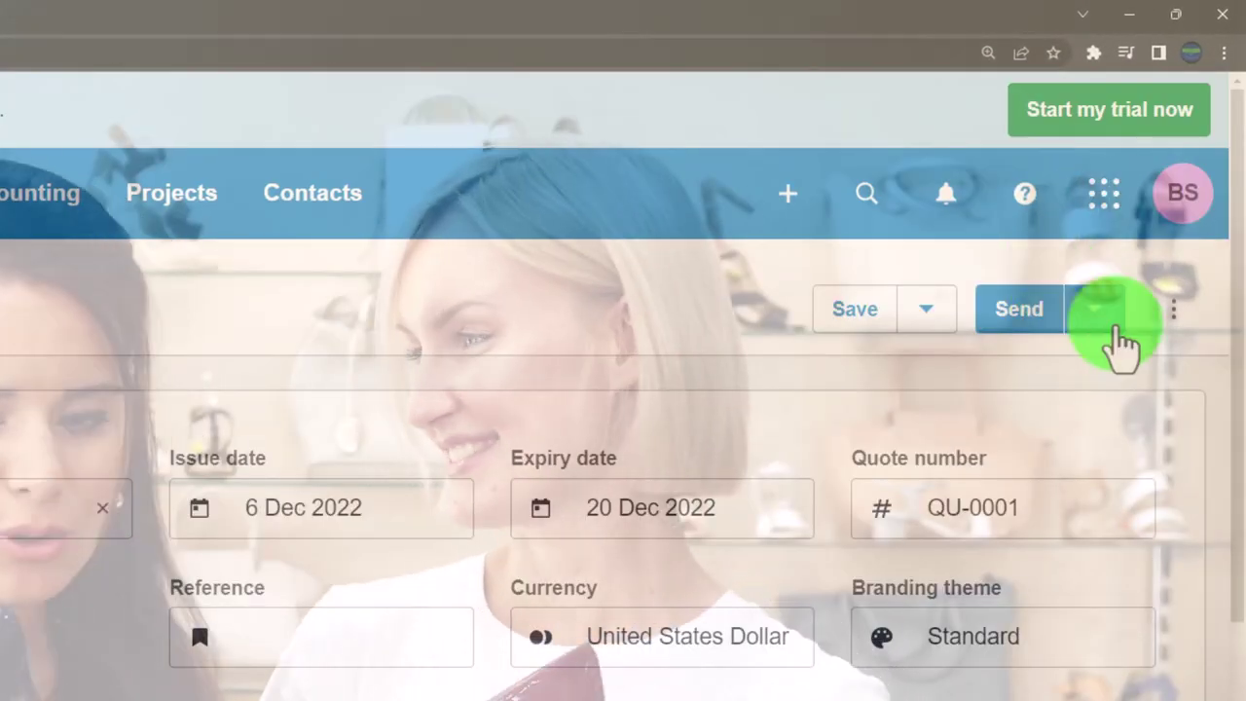
{"action": "left_click", "coordinate": [1116, 336]}
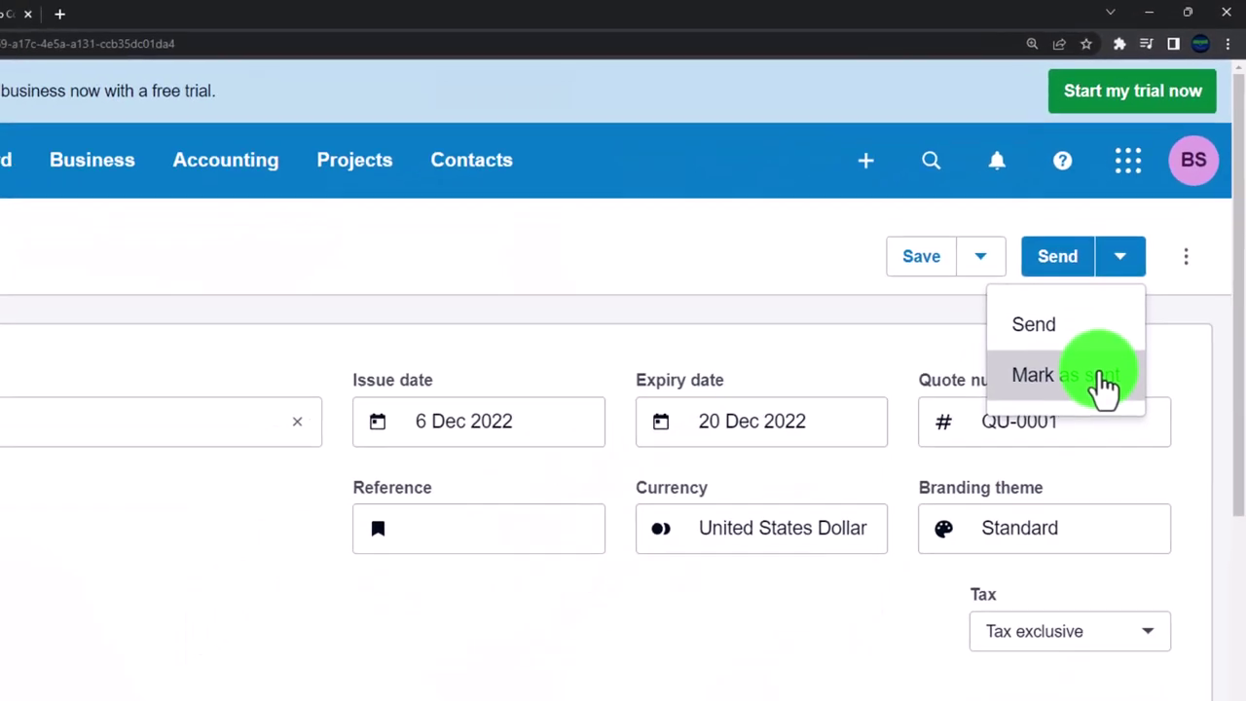
{"action": "left_click", "coordinate": [1083, 452]}
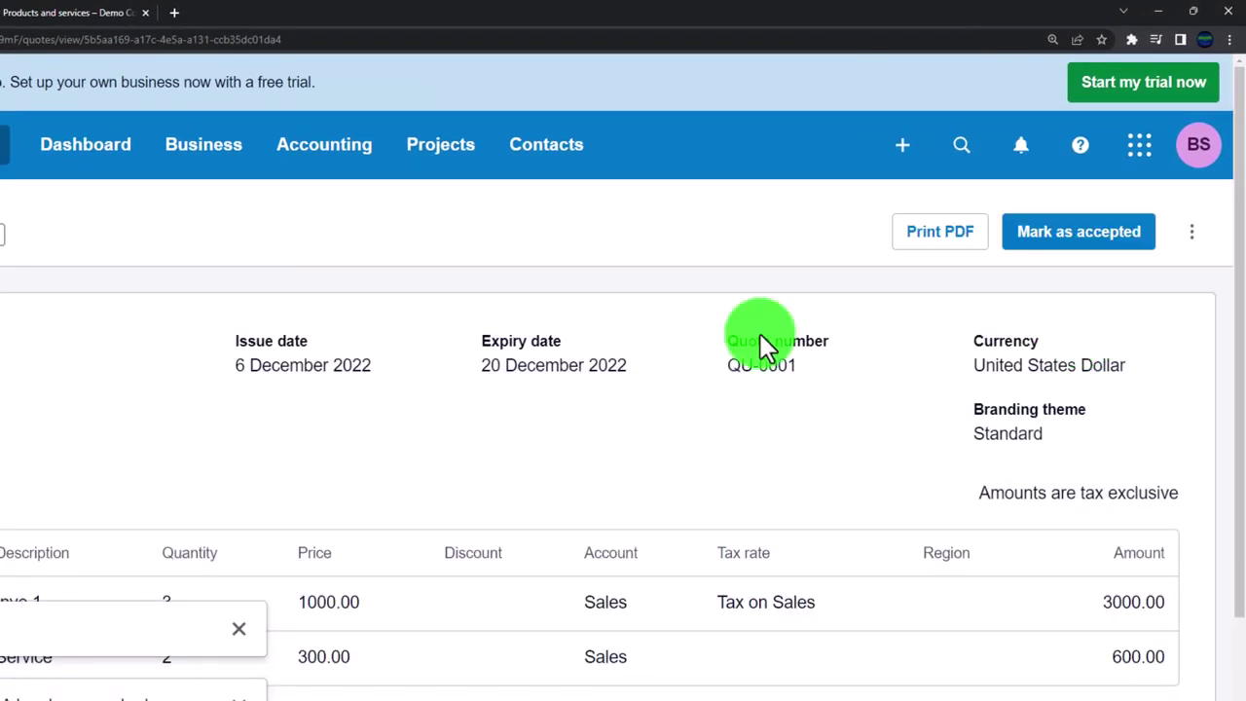
Step: Open quote QU-0001 from the list of sent quotes and mark it as accepted
{"action": "left_click", "coordinate": [204, 144]}
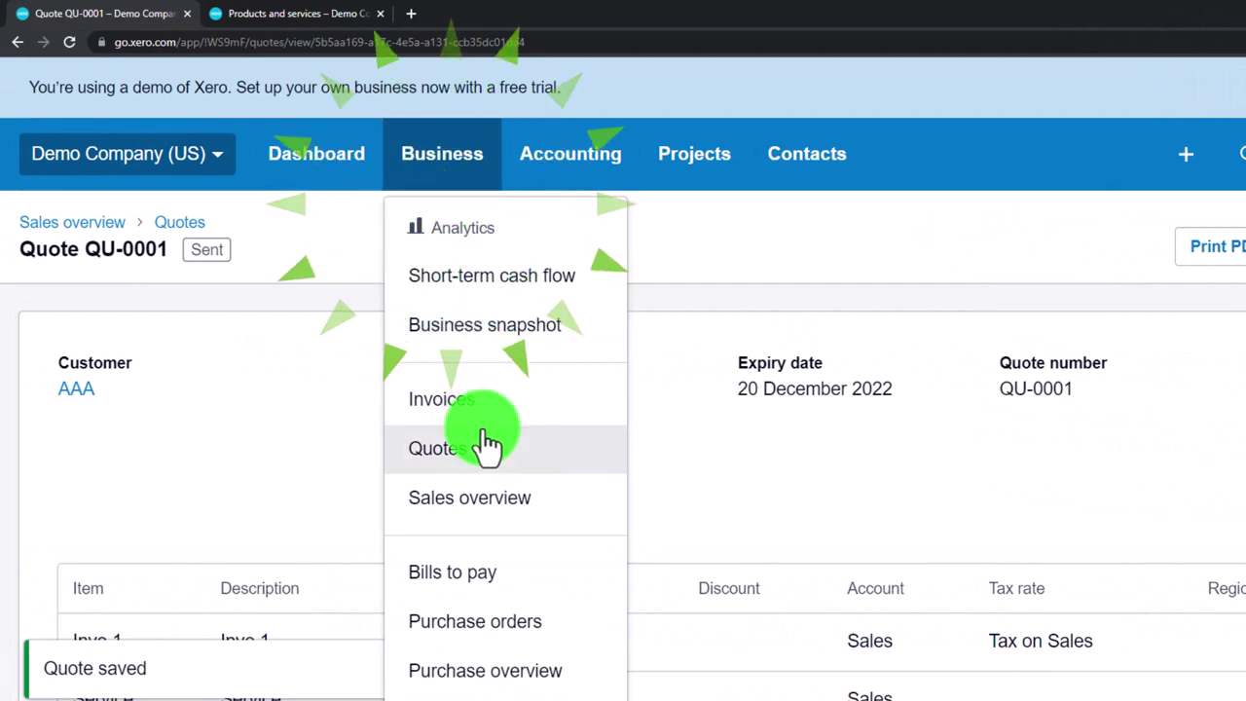
{"action": "left_click", "coordinate": [438, 449]}
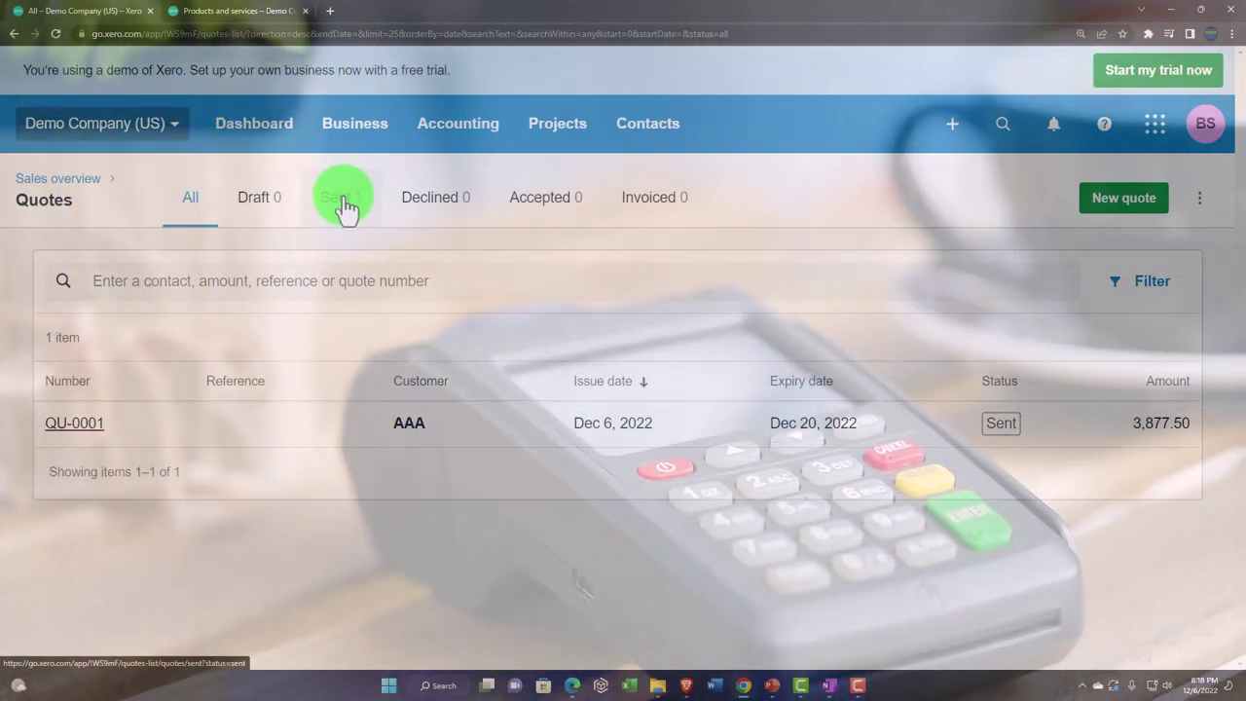
{"action": "left_click", "coordinate": [341, 204]}
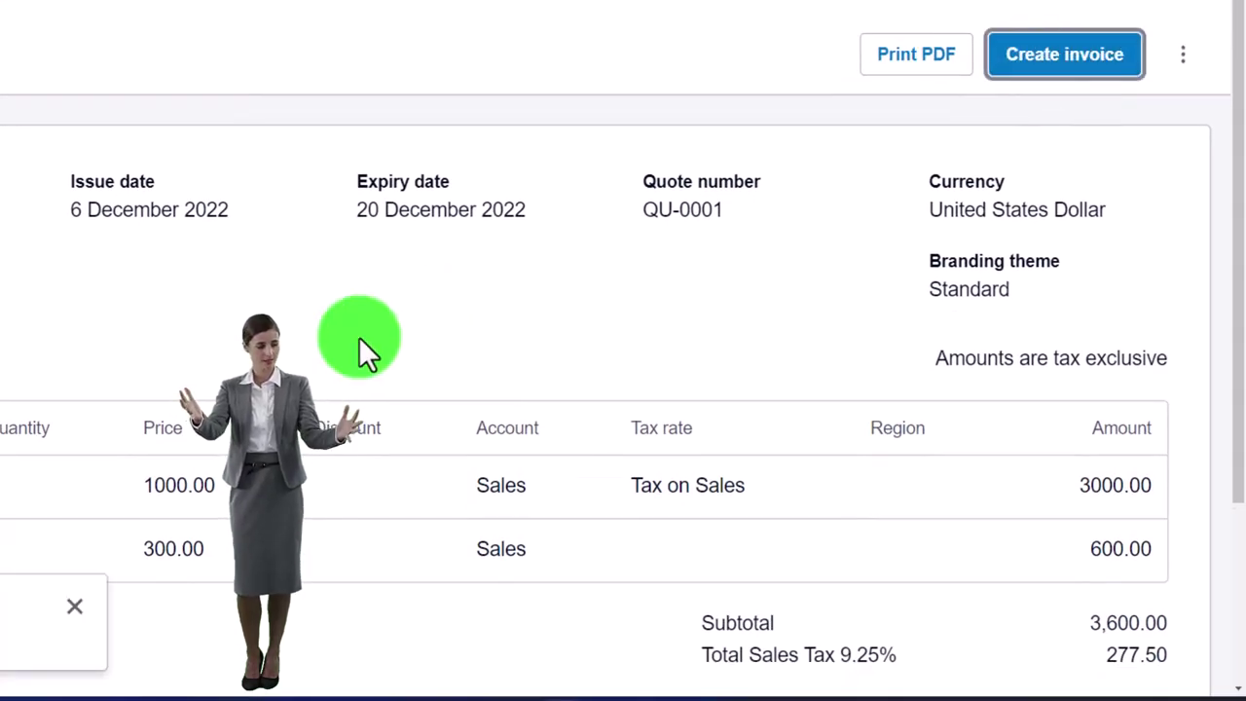
Step: Open QU-0001 from the accepted quotes and create an invoice from it, marking the quote as invoiced
{"action": "left_click", "coordinate": [328, 44]}
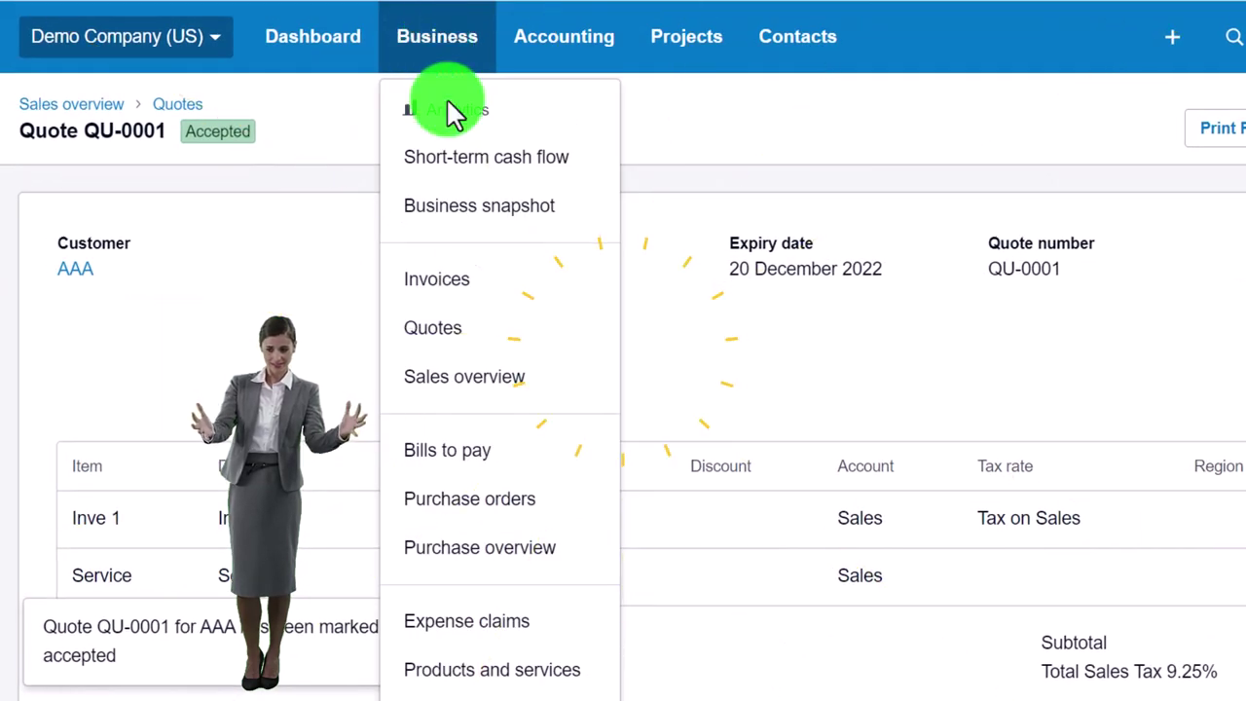
{"action": "left_click", "coordinate": [504, 342]}
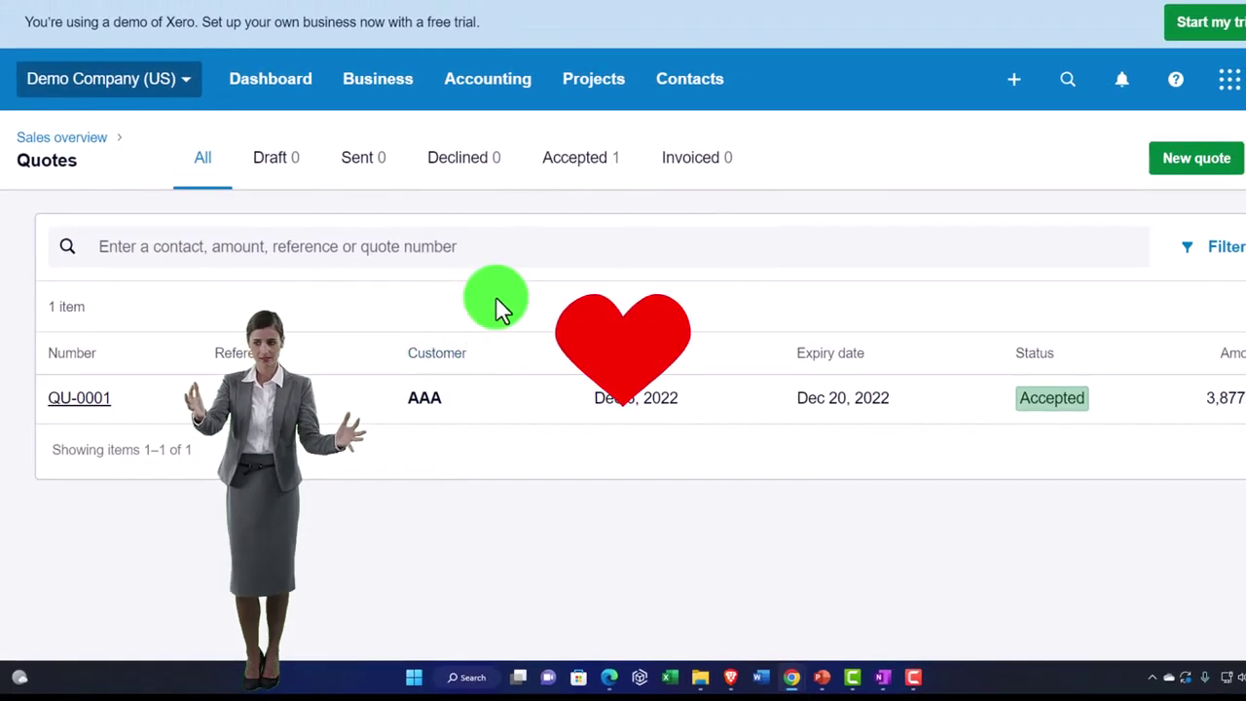
{"action": "left_click", "coordinate": [596, 173]}
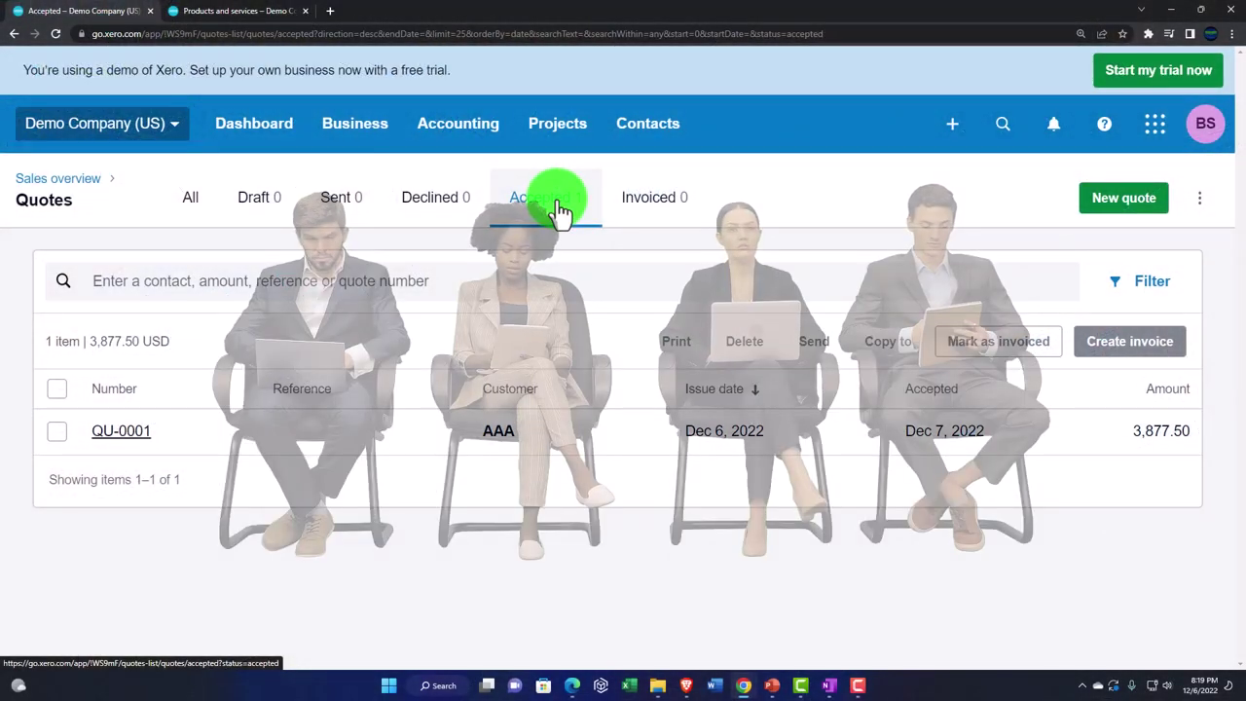
{"action": "left_click", "coordinate": [516, 448]}
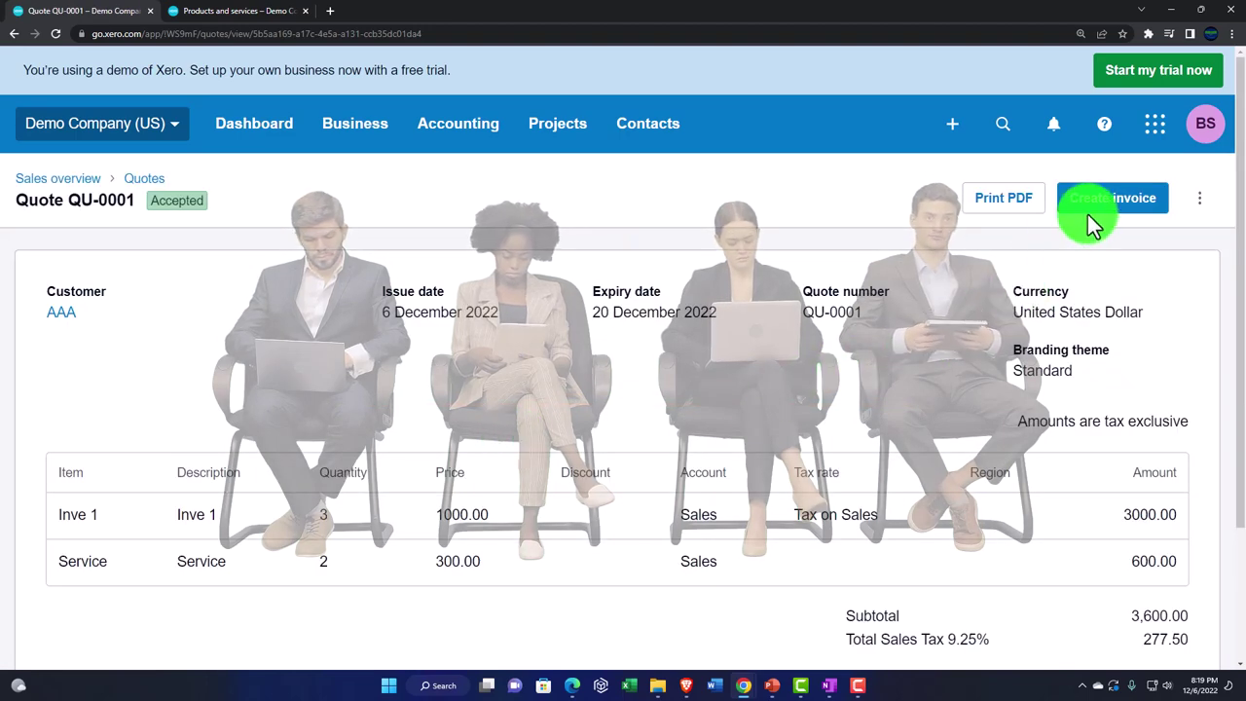
{"action": "left_click", "coordinate": [1097, 216]}
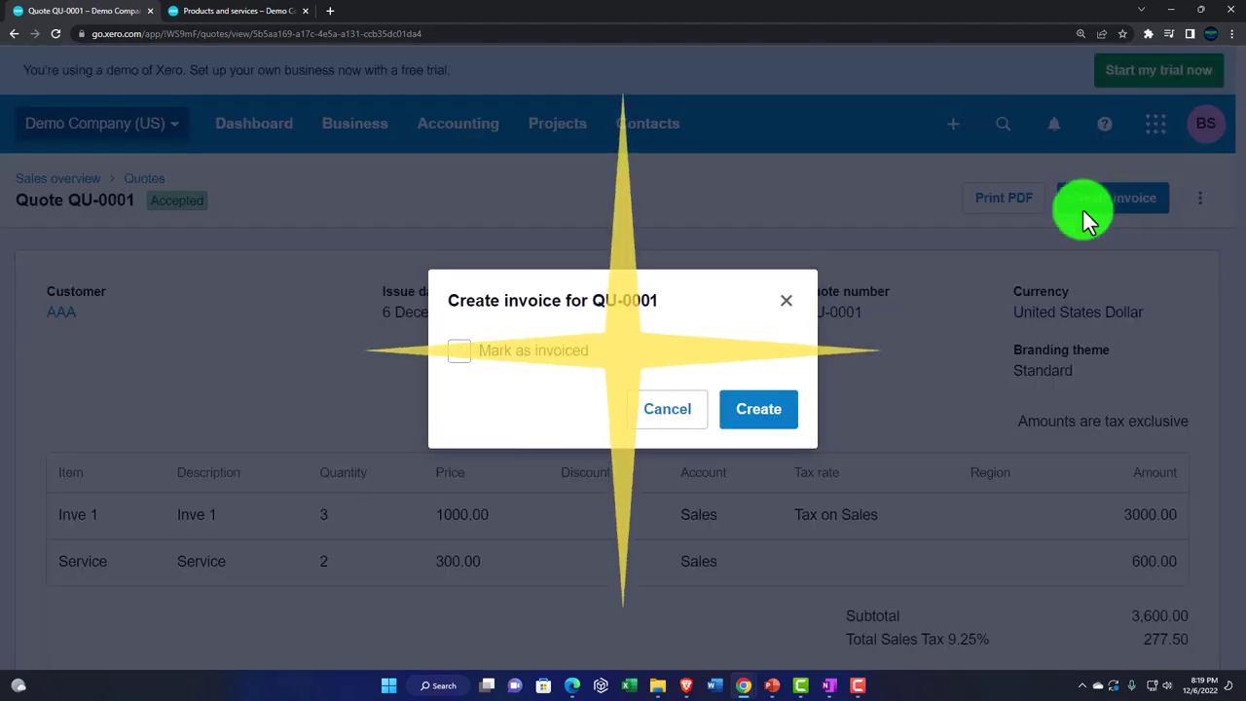
{"action": "left_click", "coordinate": [463, 353]}
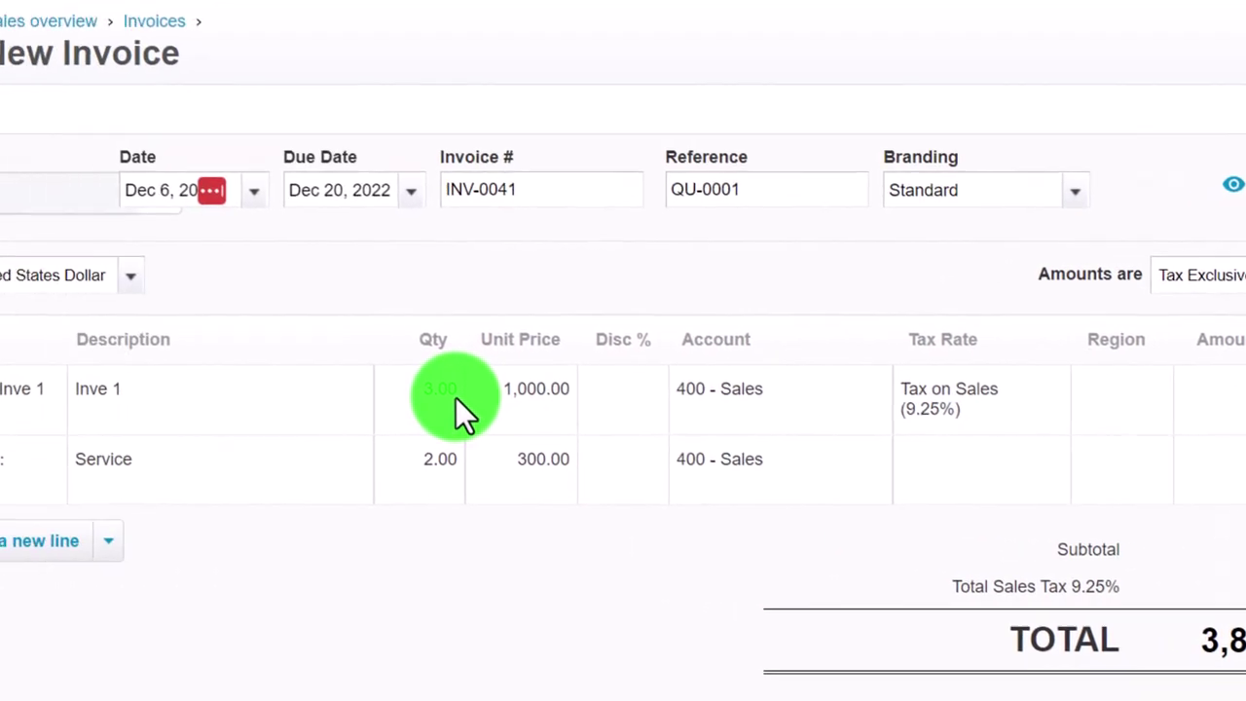
Step: Review the new invoice's line items, the Service line's account and the linked contact
{"action": "left_click", "coordinate": [140, 418]}
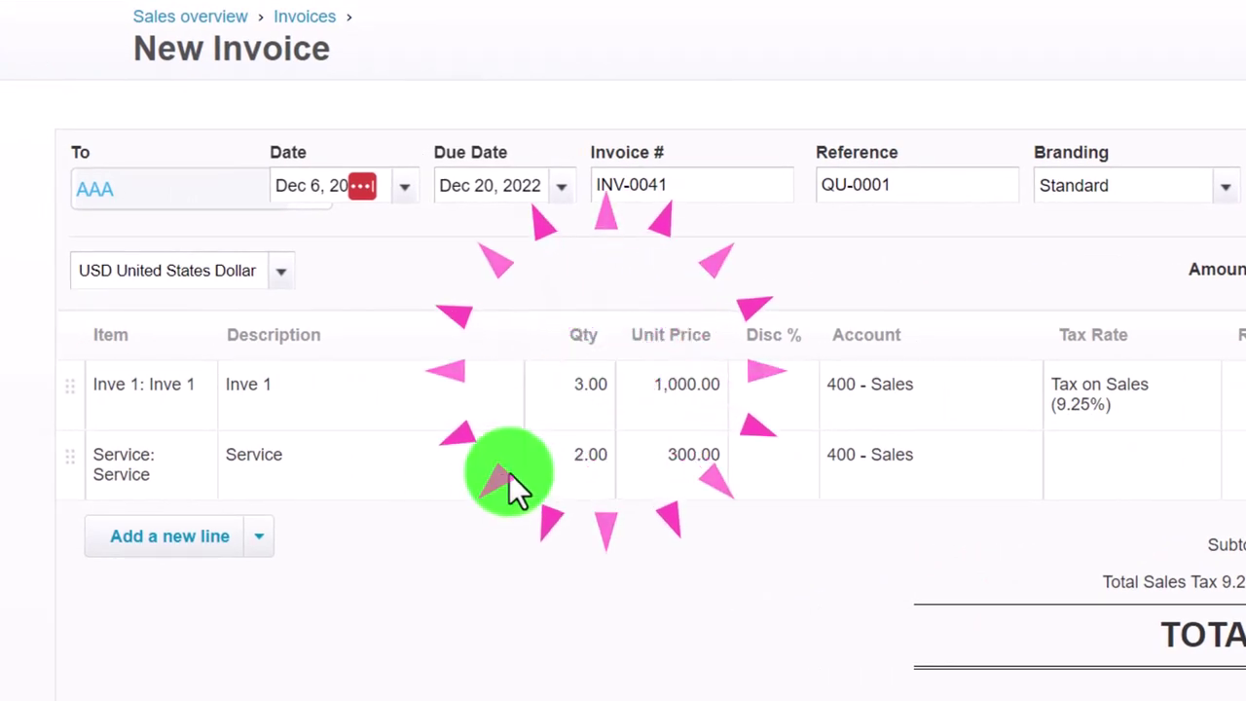
{"action": "left_click", "coordinate": [830, 450]}
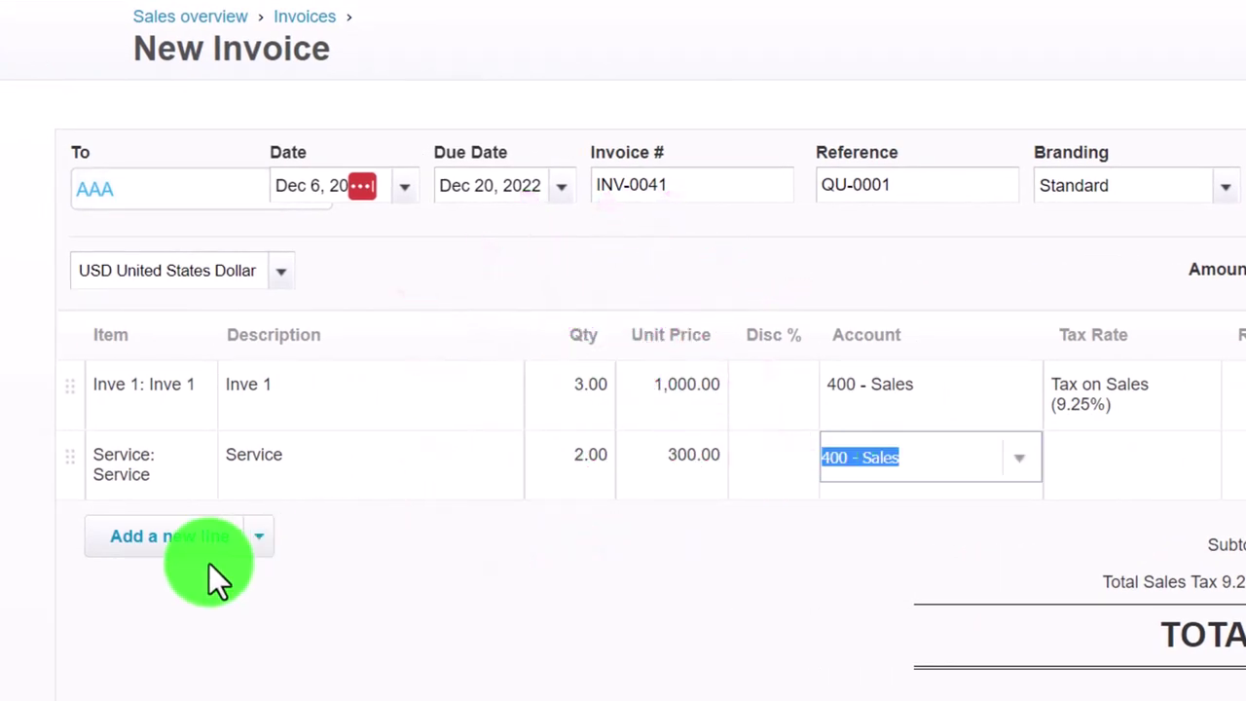
{"action": "left_click", "coordinate": [423, 583]}
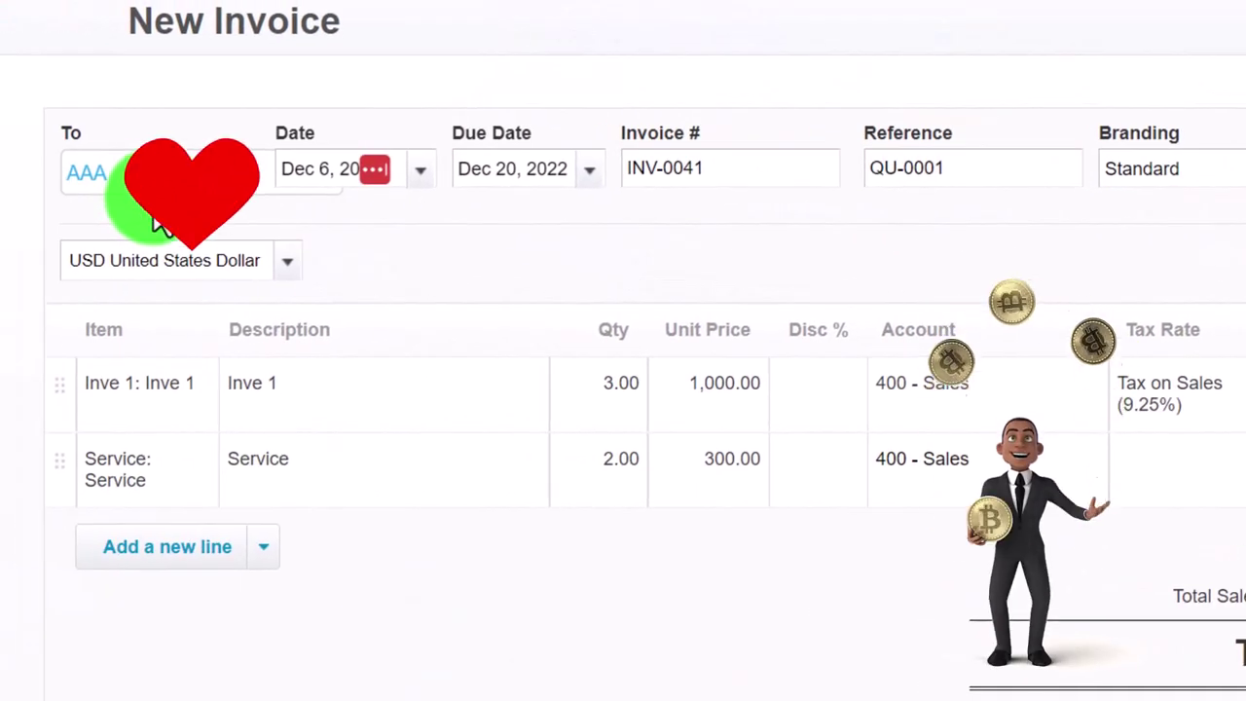
{"action": "left_click", "coordinate": [156, 216]}
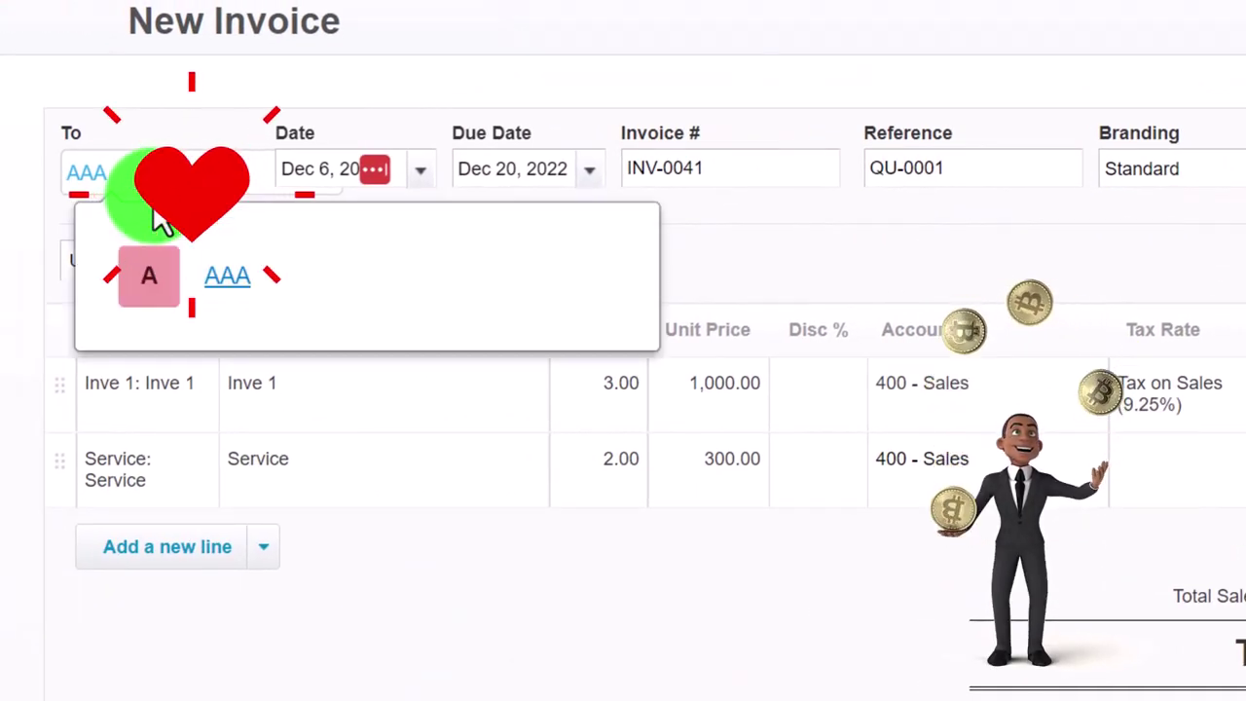
{"action": "left_click", "coordinate": [293, 408]}
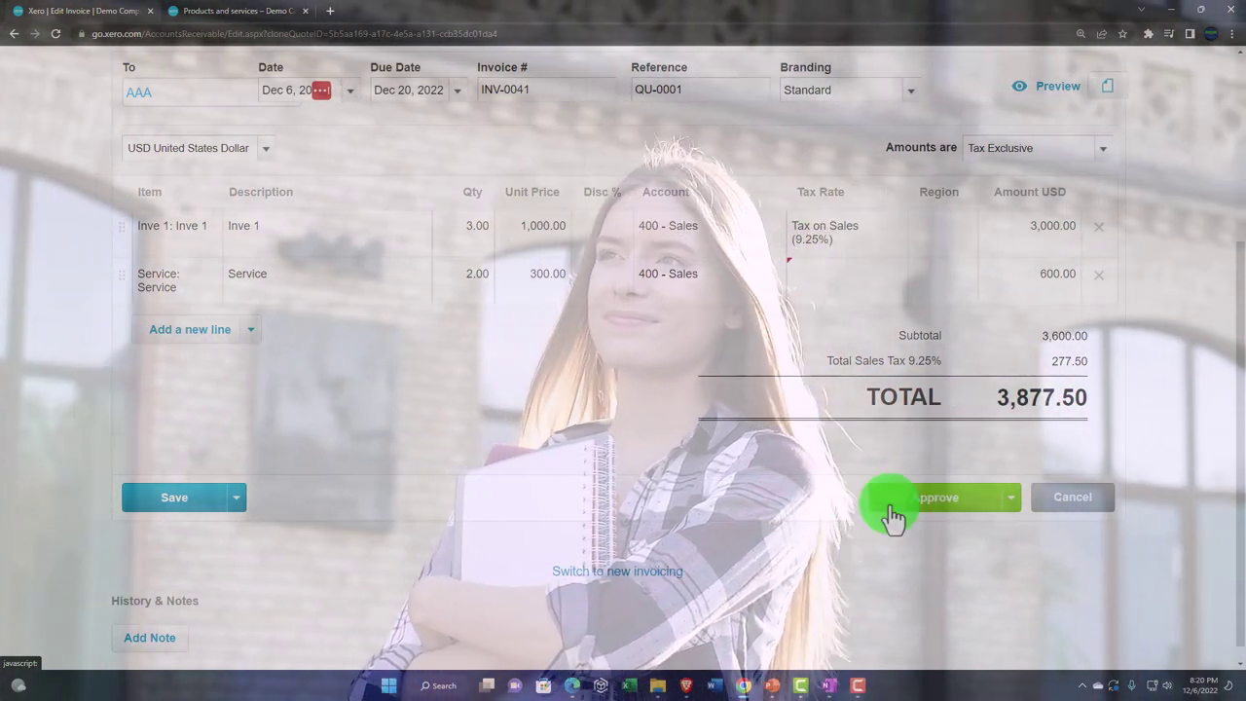
Step: Set the Service line's tax rate to Tax Exempt (0%) and approve the invoice
{"action": "left_click", "coordinate": [893, 497]}
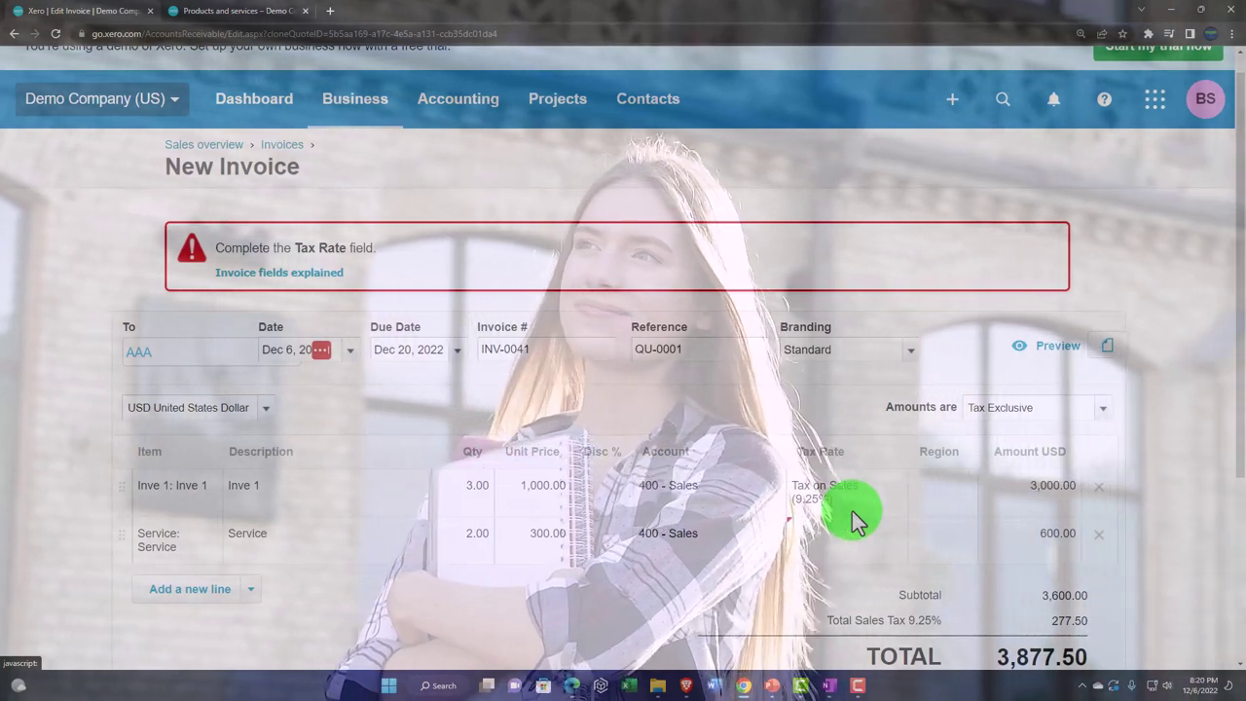
{"action": "scroll", "coordinate": [331, 279], "scroll_direction": "down", "scroll_amount": 2}
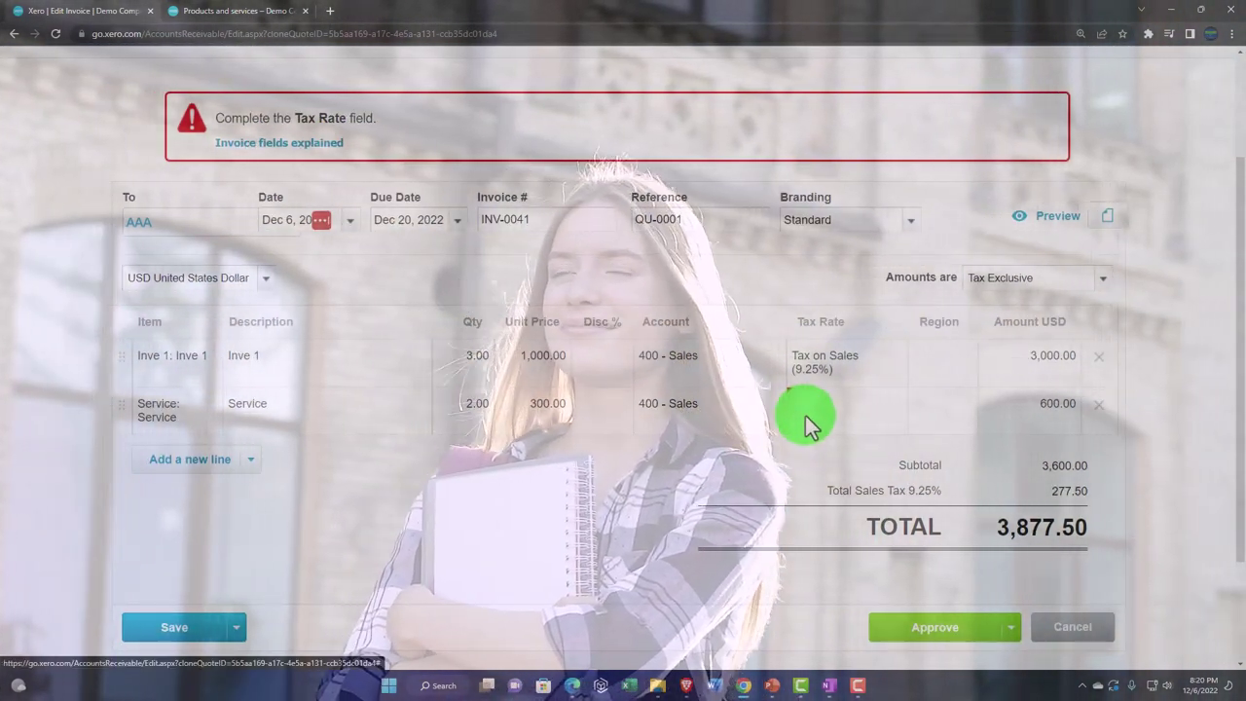
{"action": "left_click", "coordinate": [805, 416]}
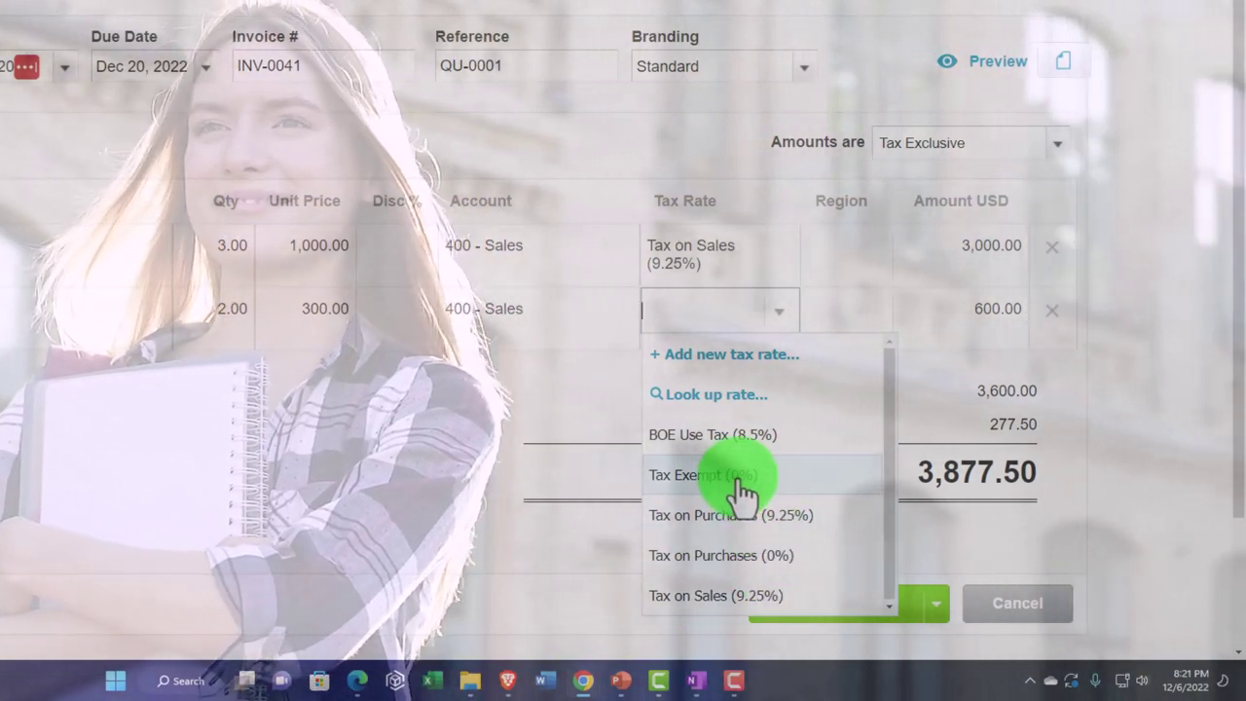
{"action": "left_click", "coordinate": [738, 475]}
{"action": "left_click", "coordinate": [764, 534]}
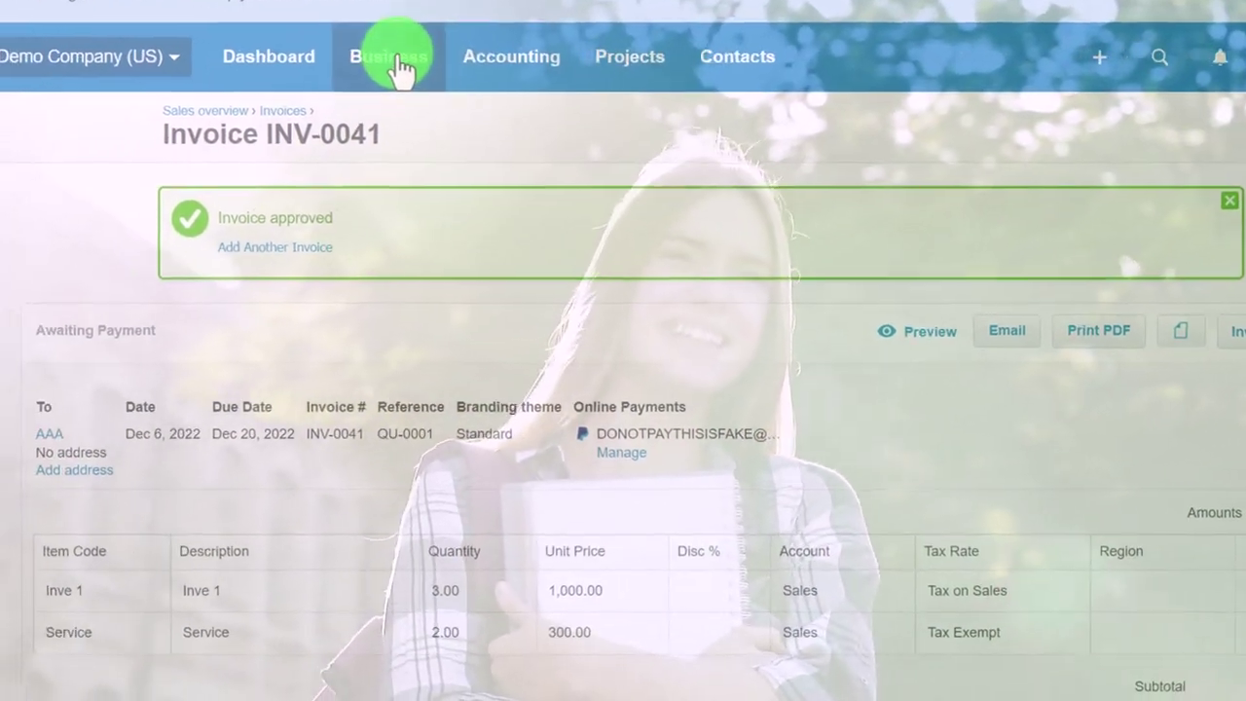
Step: Check the accepted and invoiced quotes in the quotes list, and view the invoices awaiting payment
{"action": "left_click", "coordinate": [322, 105]}
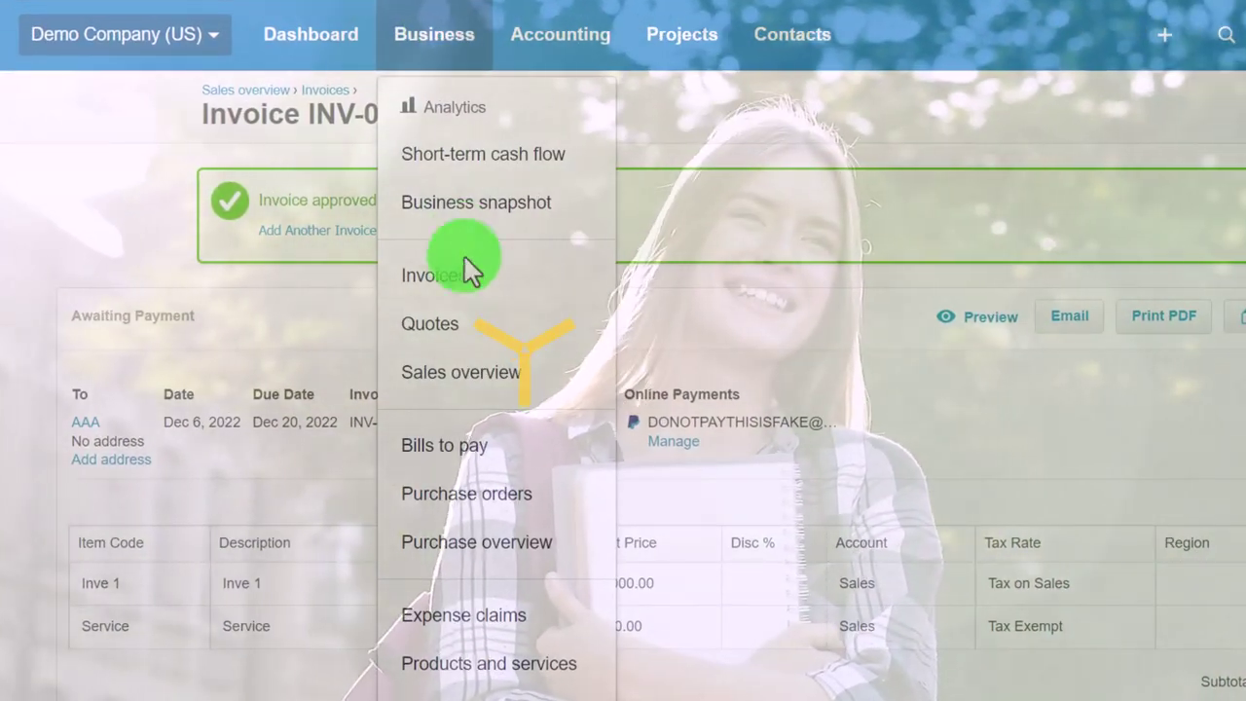
{"action": "left_click", "coordinate": [472, 321]}
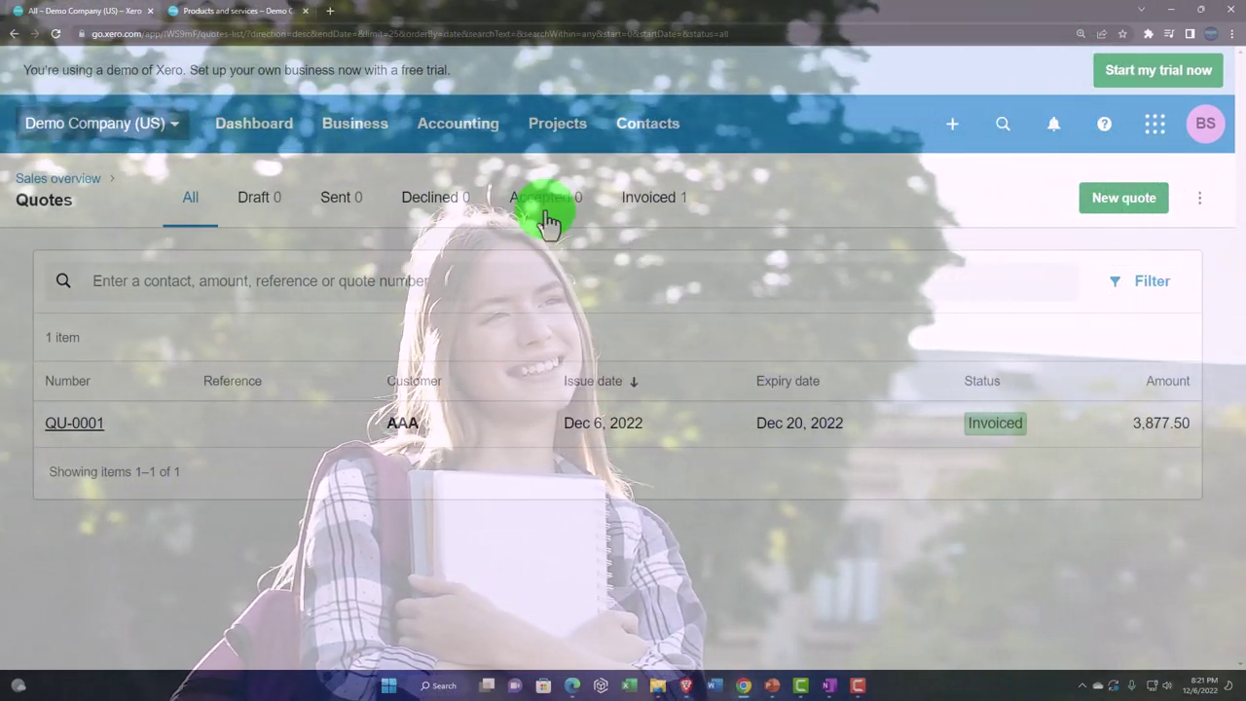
{"action": "left_click", "coordinate": [547, 216]}
{"action": "left_click", "coordinate": [640, 212]}
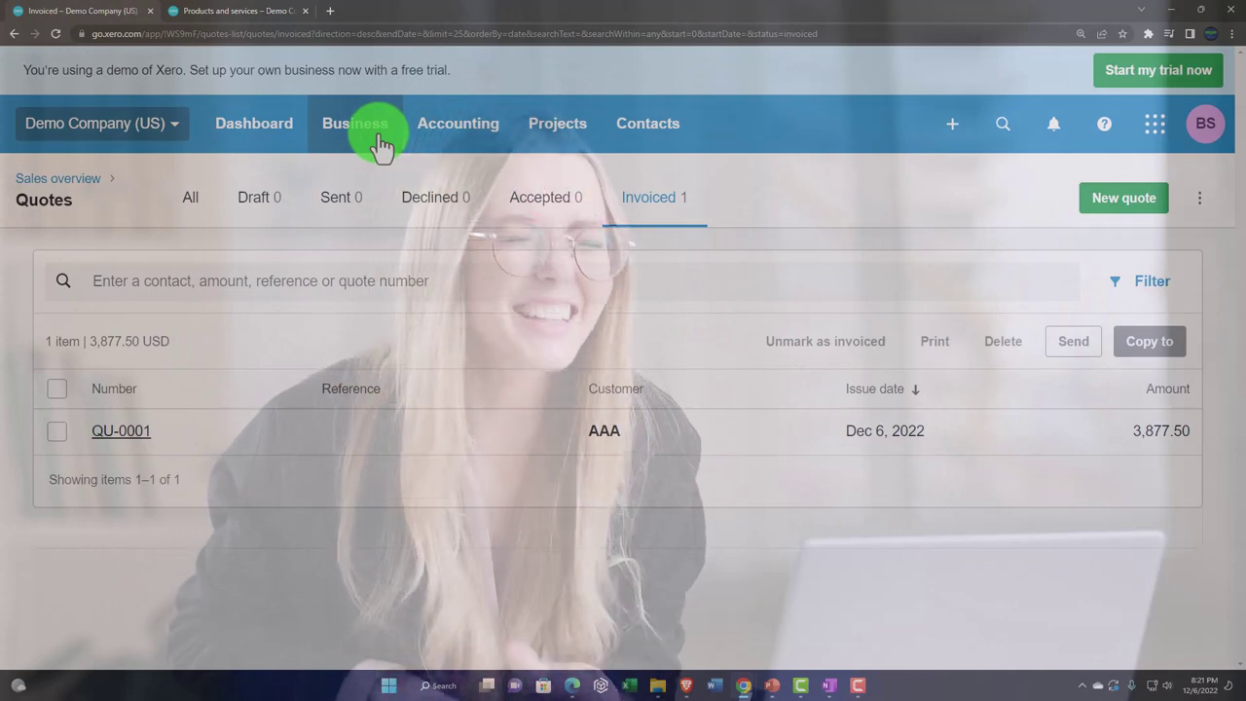
{"action": "left_click", "coordinate": [375, 132]}
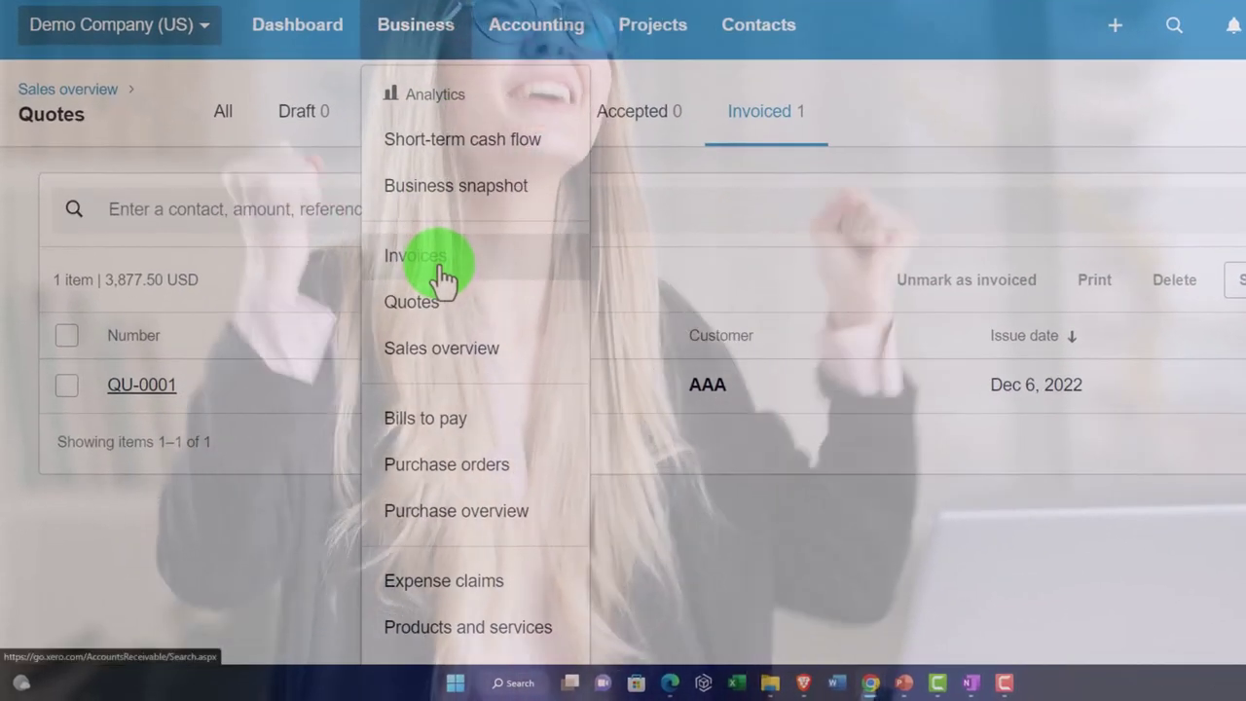
{"action": "left_click", "coordinate": [357, 318]}
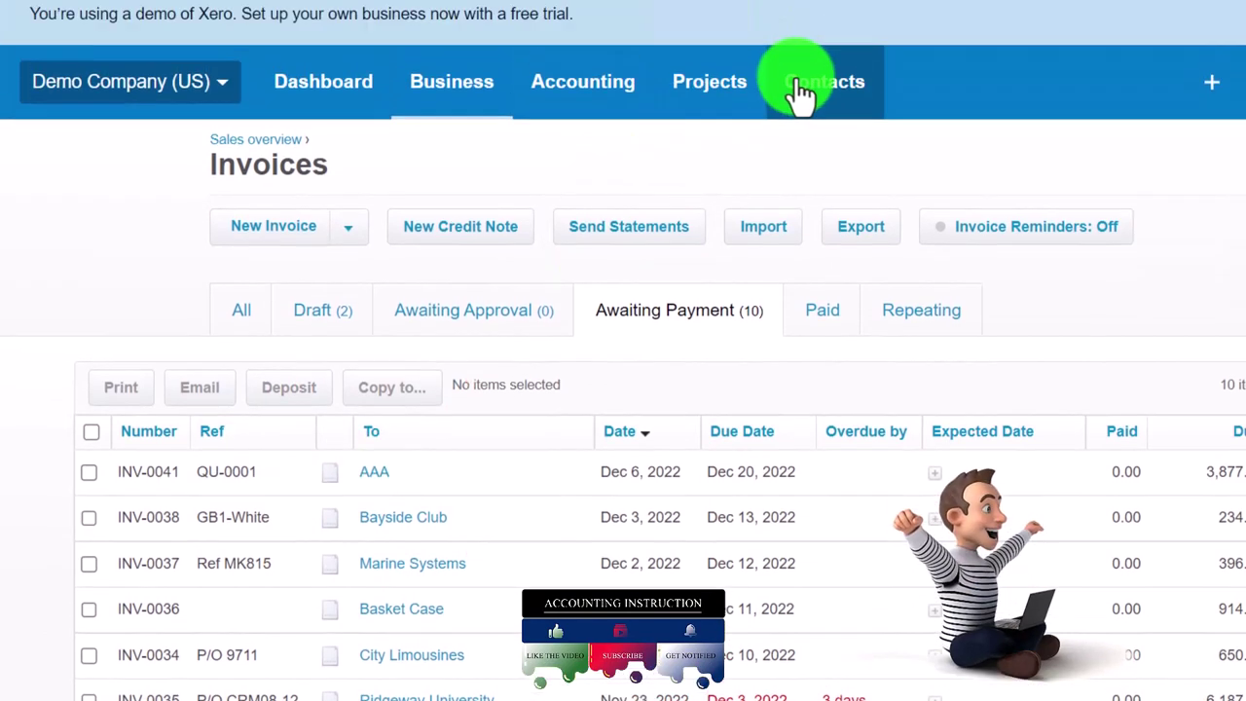
Step: Open the record of customer AAA and examine its outstanding invoices and activity history
{"action": "left_click", "coordinate": [800, 144]}
{"action": "left_click", "coordinate": [839, 269]}
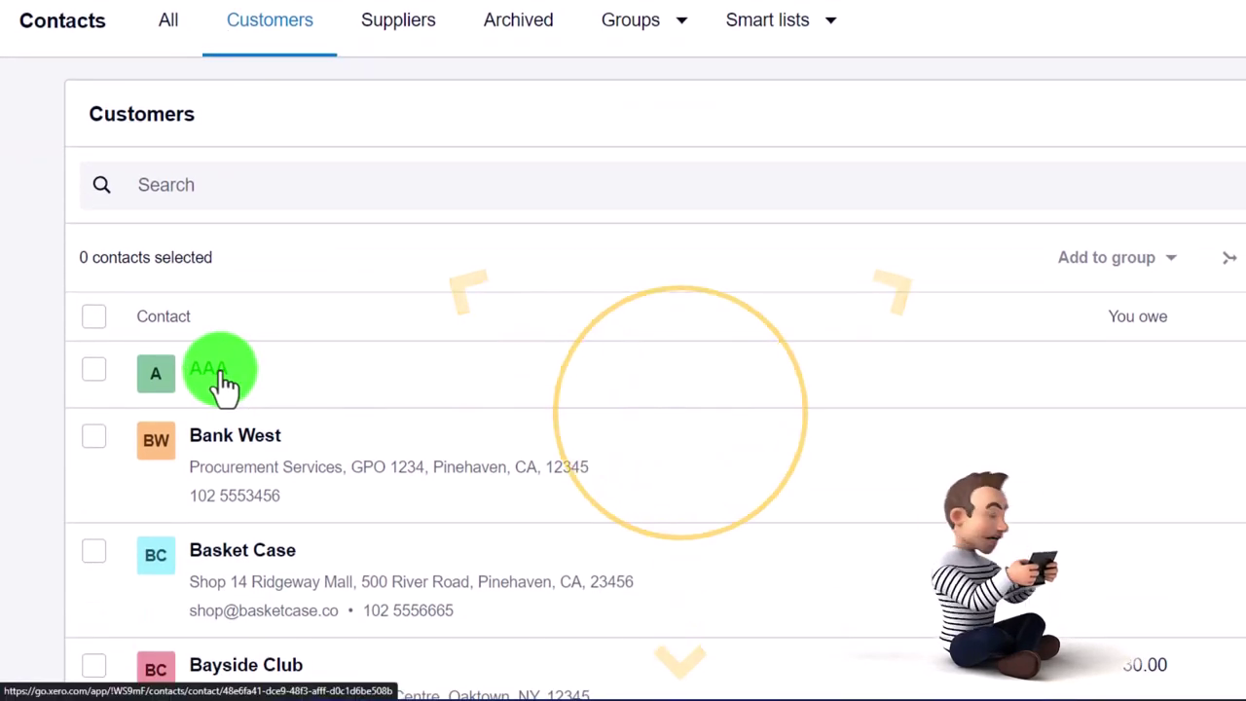
{"action": "left_click", "coordinate": [220, 374]}
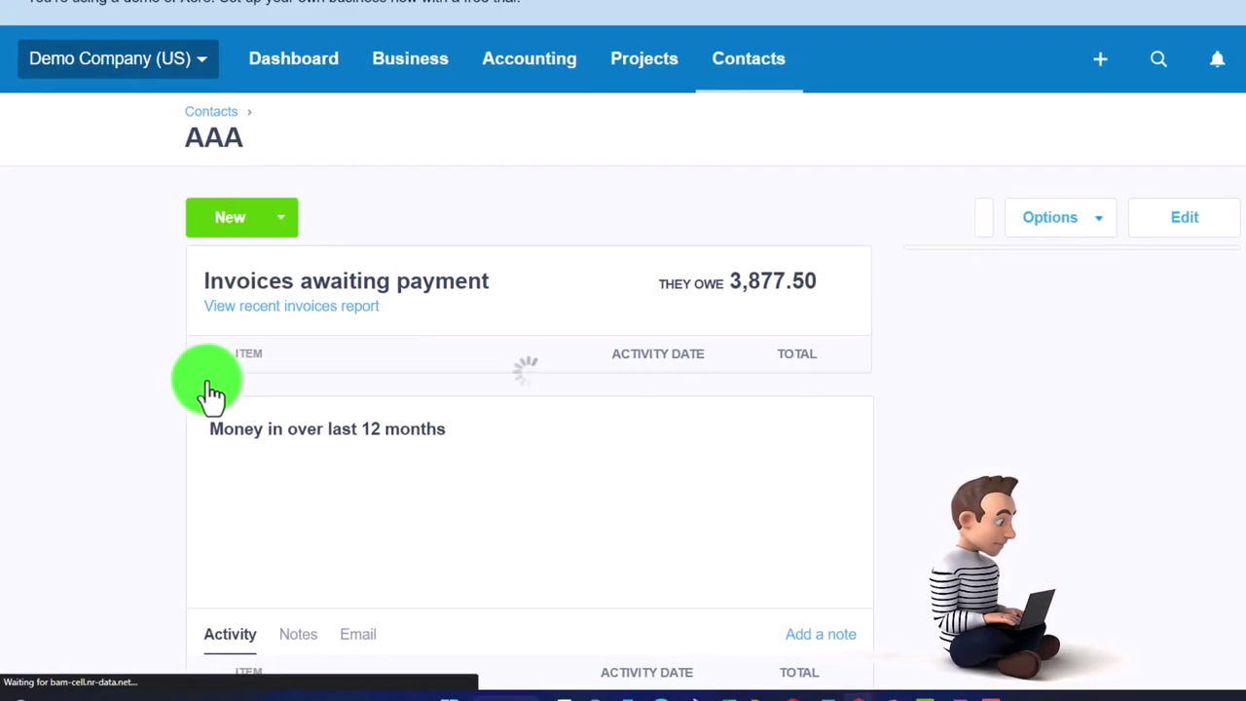
{"action": "scroll", "coordinate": [180, 401], "scroll_direction": "down", "scroll_amount": 3}
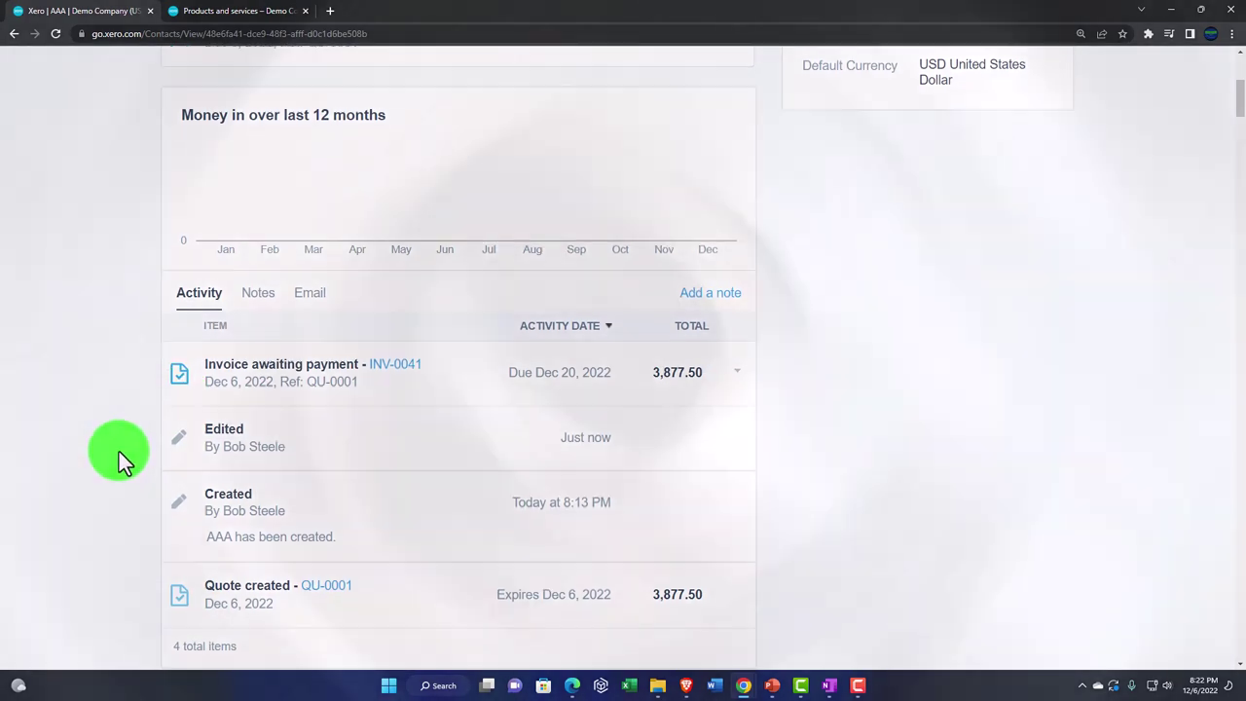
{"action": "scroll", "coordinate": [119, 452], "scroll_direction": "down", "scroll_amount": 1}
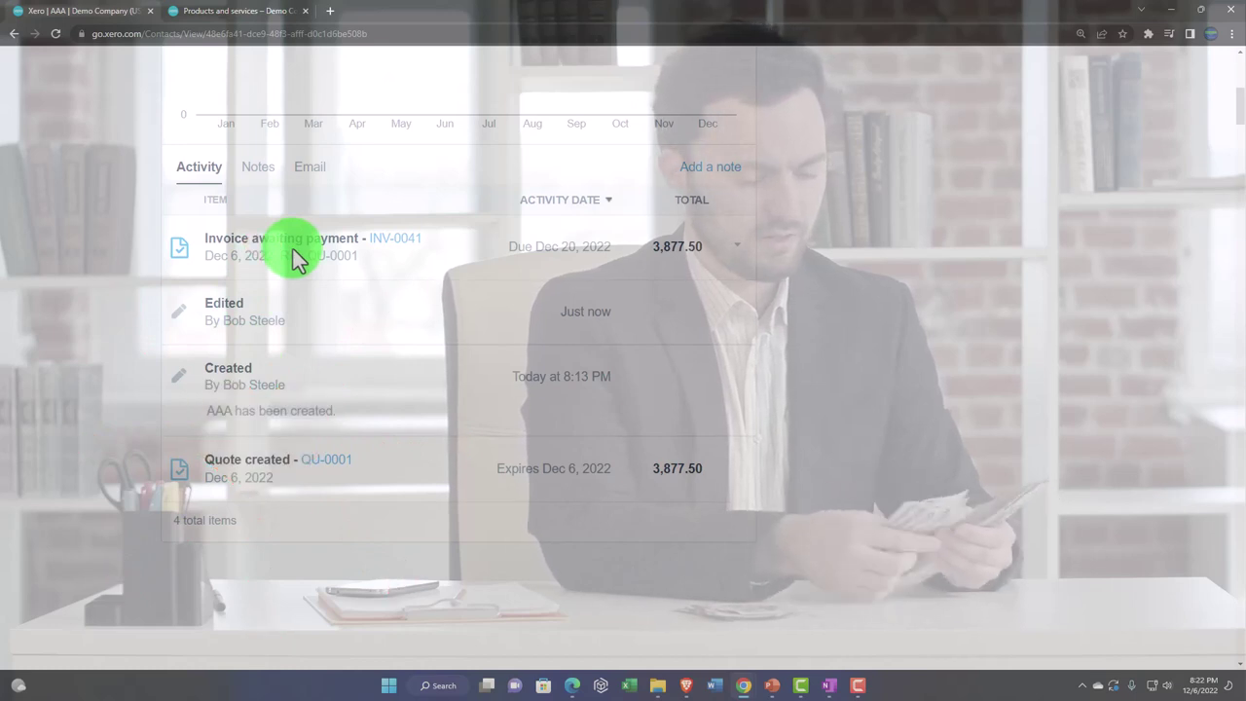
{"action": "scroll", "coordinate": [237, 302], "scroll_direction": "up", "scroll_amount": 5}
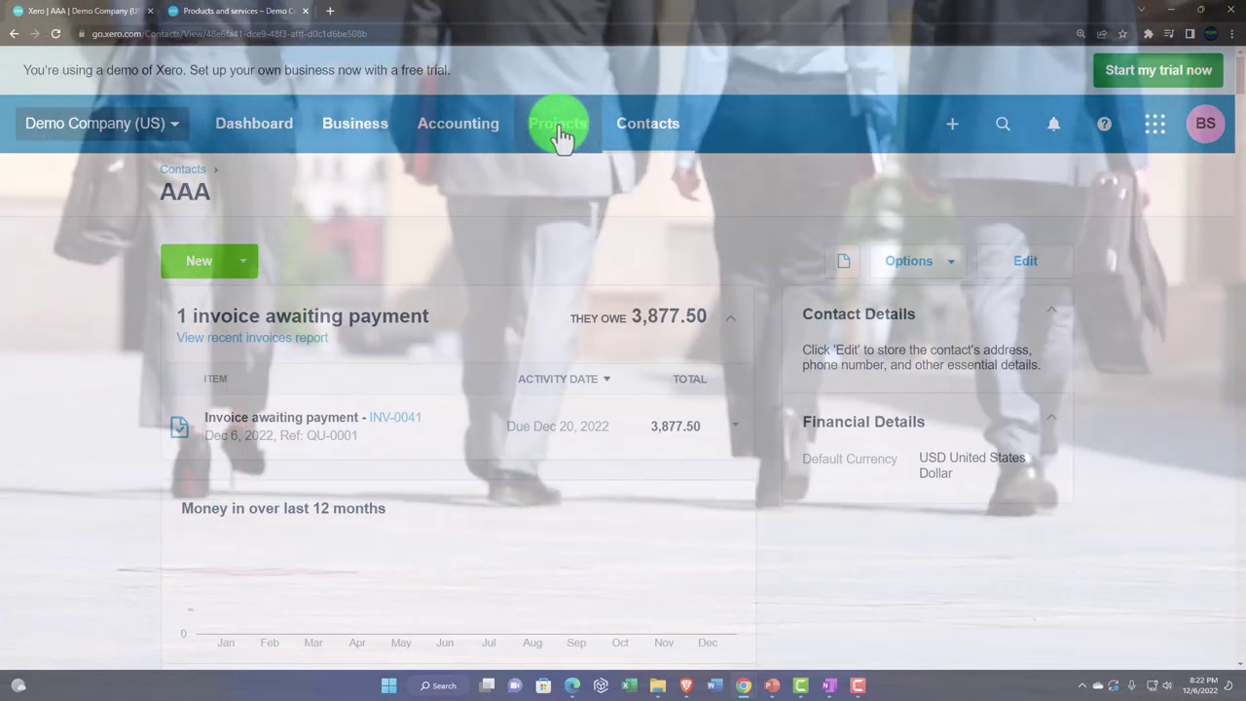
{"action": "left_click", "coordinate": [562, 137]}
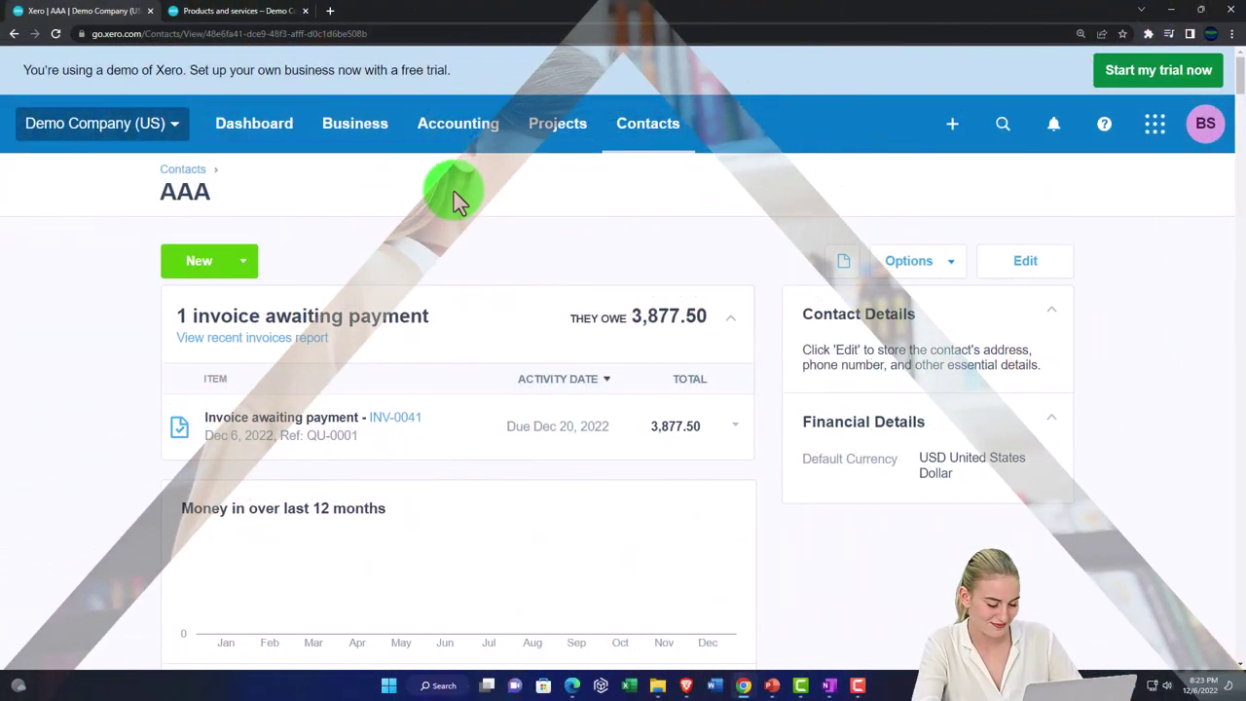
{"action": "left_click", "coordinate": [458, 198]}
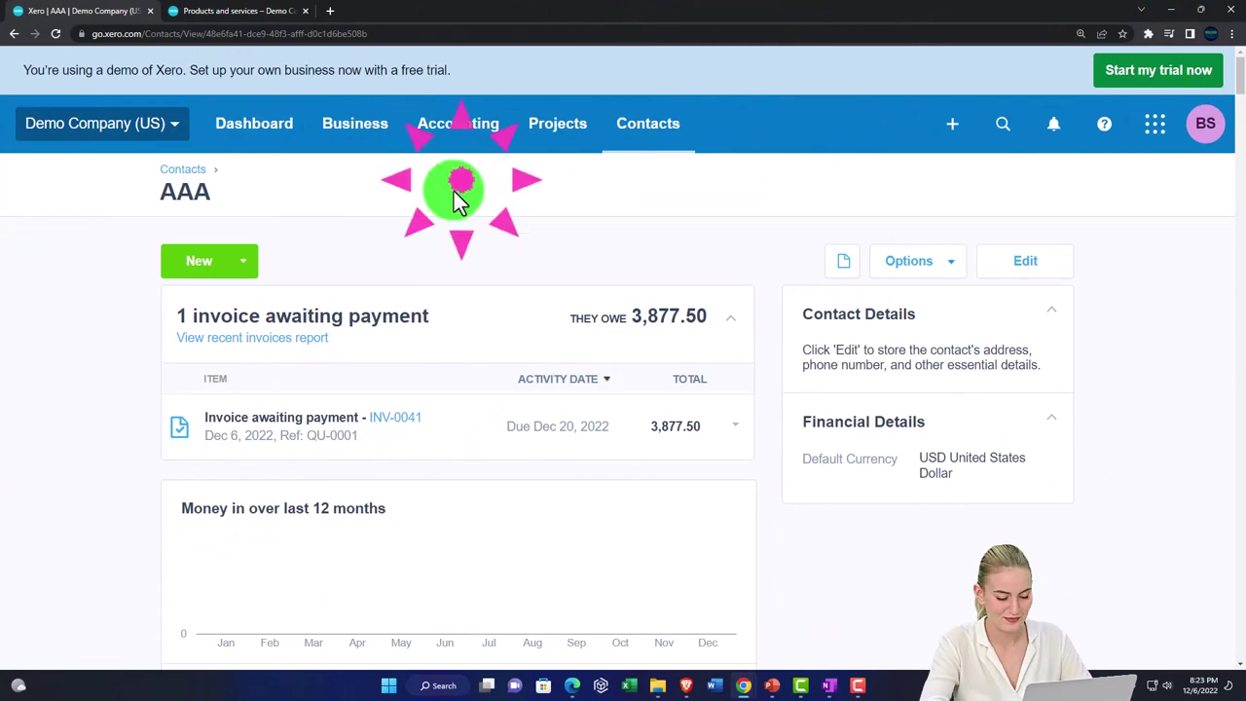